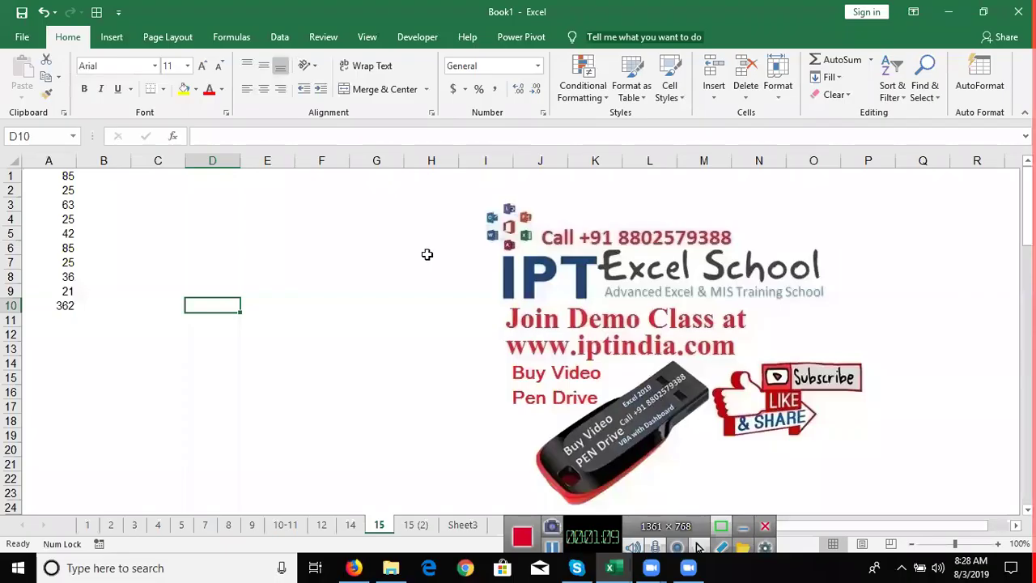
# Select the empty cell beside the second number in column A
pyautogui.click(321, 190)
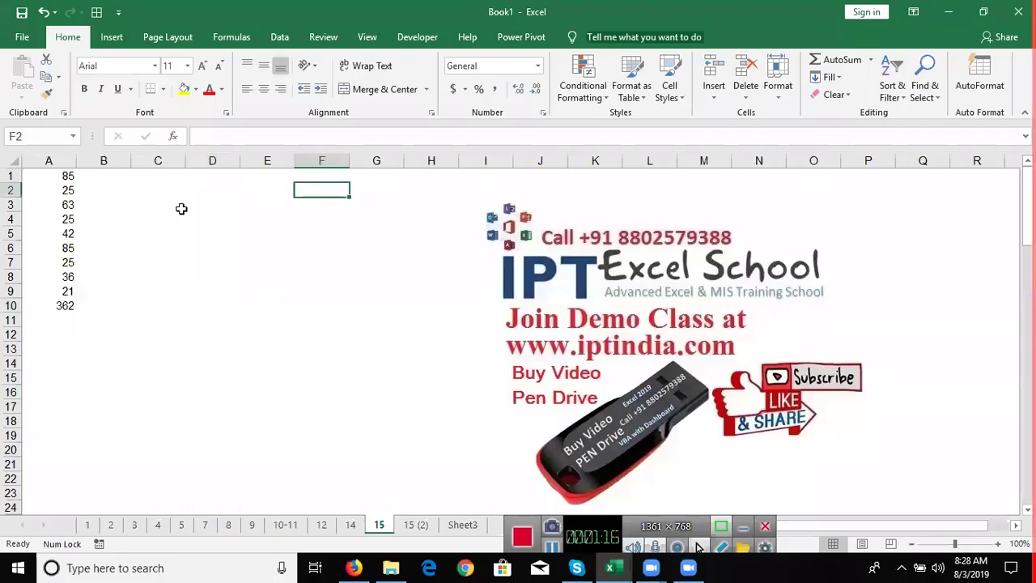
pyautogui.click(46, 178)
pyautogui.hotkey('ctrl', 'shift', 'Down')
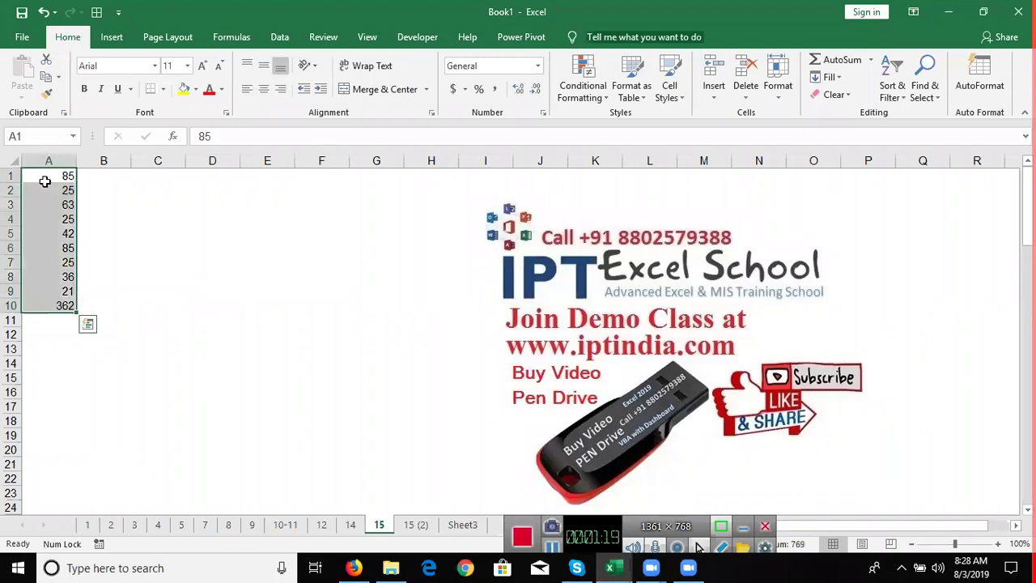
pyautogui.click(45, 179)
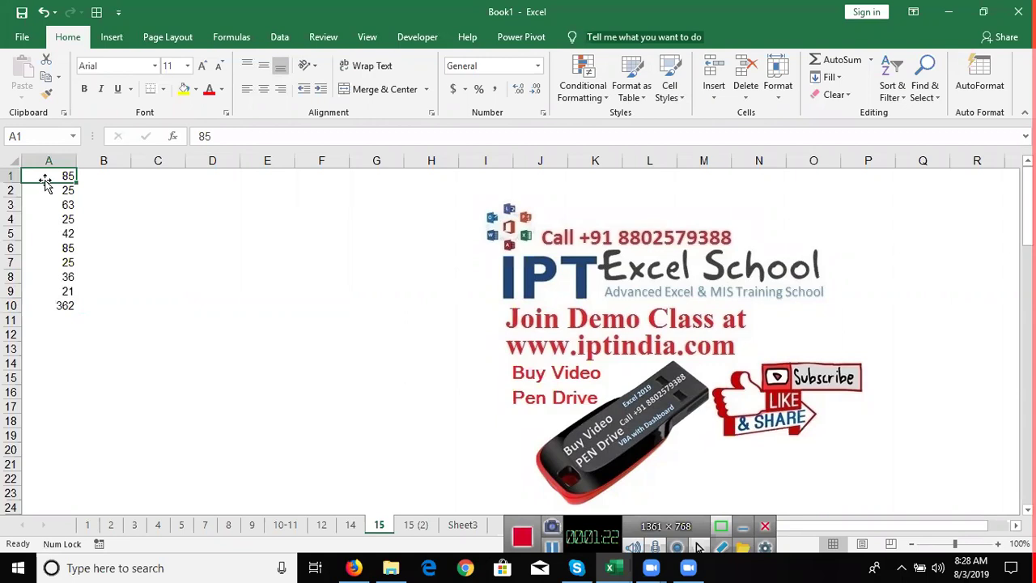
pyautogui.press('Down')
pyautogui.press('Right')
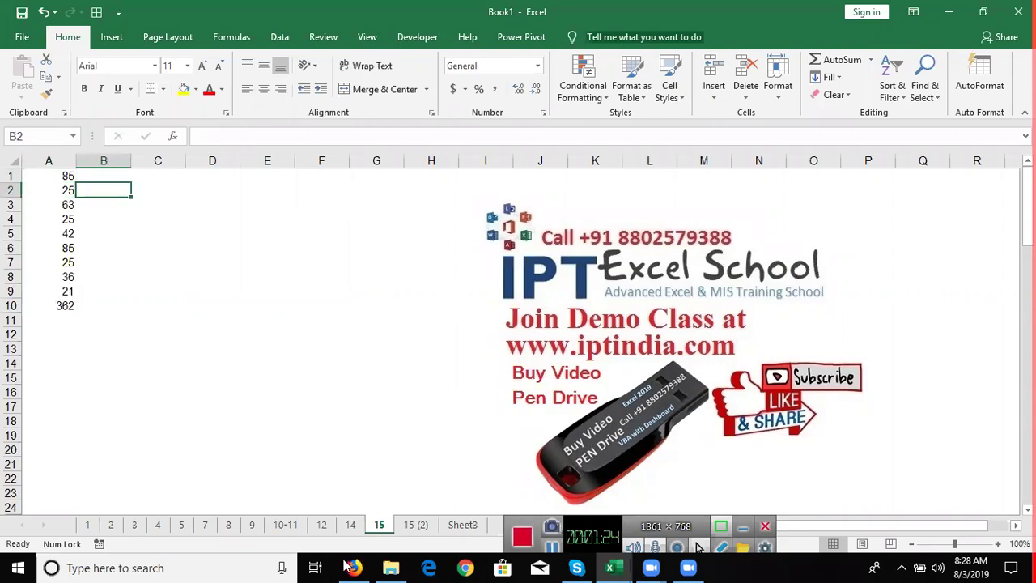
pyautogui.moveTo(353, 567)
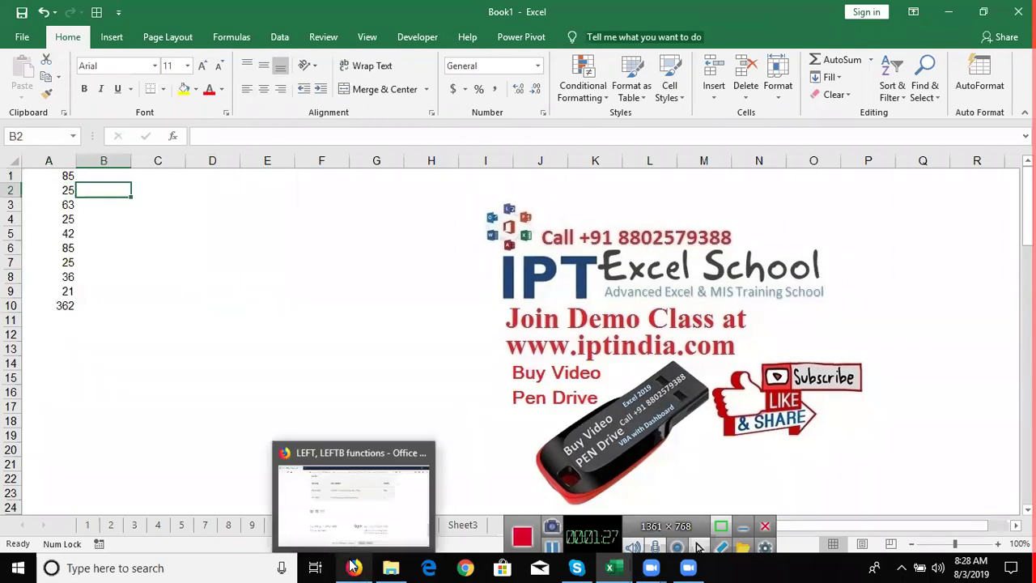
# Copy the 'Copy the example data' paragraph from the LEFT help page in Firefox
pyautogui.click(432, 454)
pyautogui.scroll(5, 252, 288)
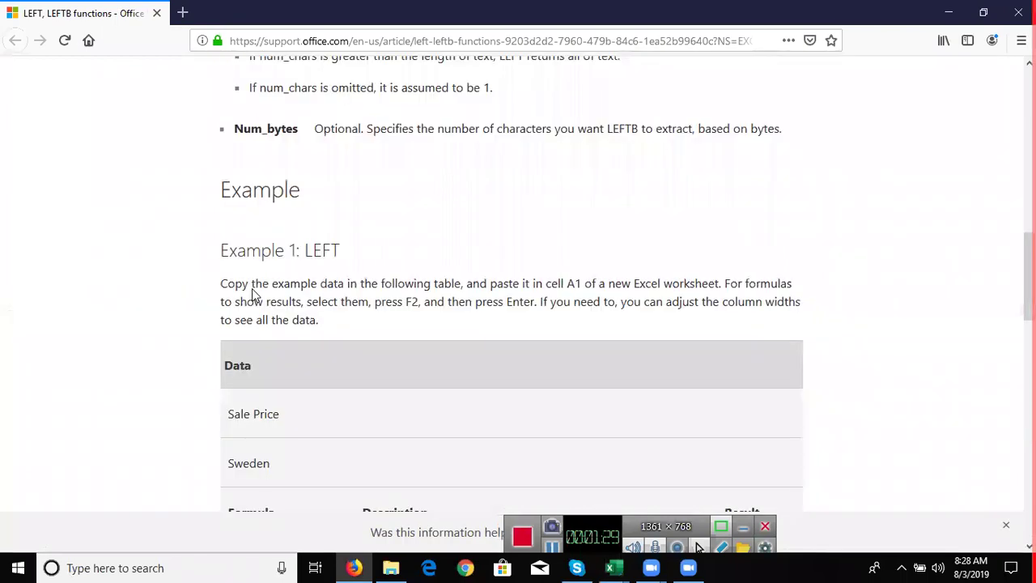
pyautogui.tripleClick(224, 276)
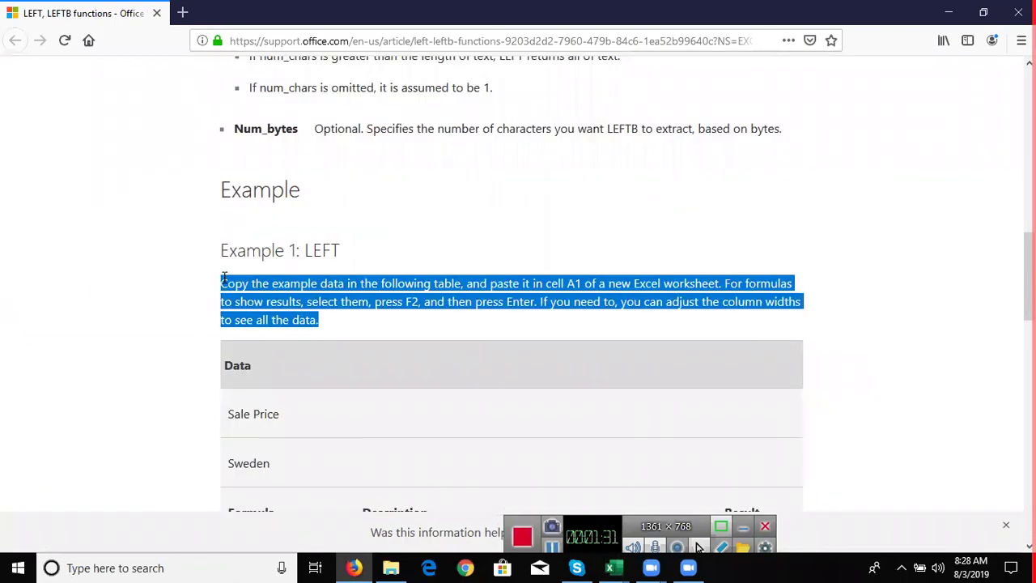
pyautogui.hotkey('ctrl', 'c')
pyautogui.hotkey('alt', 'Tab')
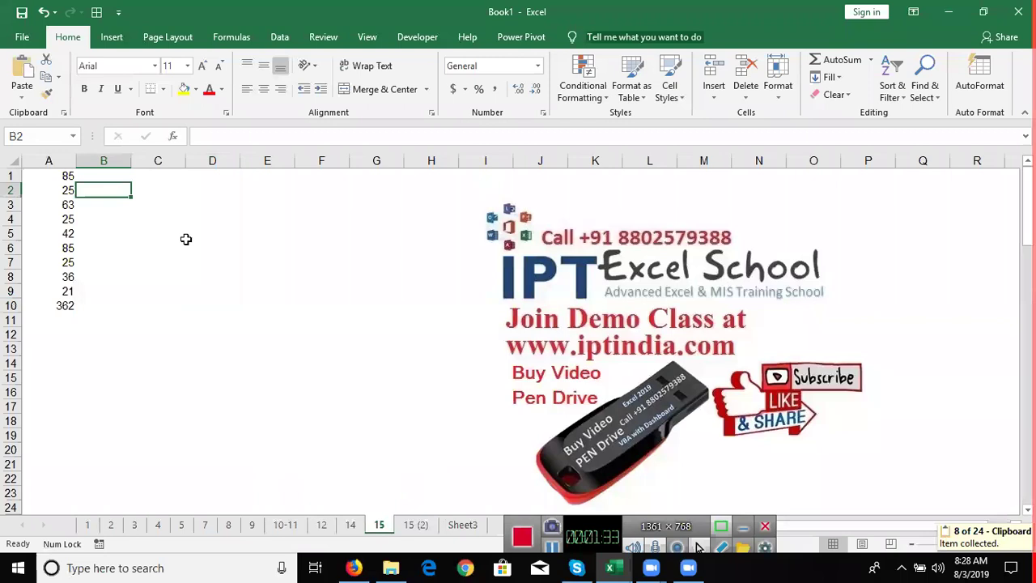
# Paste the paragraph into D3, then merge, centre and wrap it across the block to column H
pyautogui.click(210, 207)
pyautogui.hotkey('ctrl', 'v')
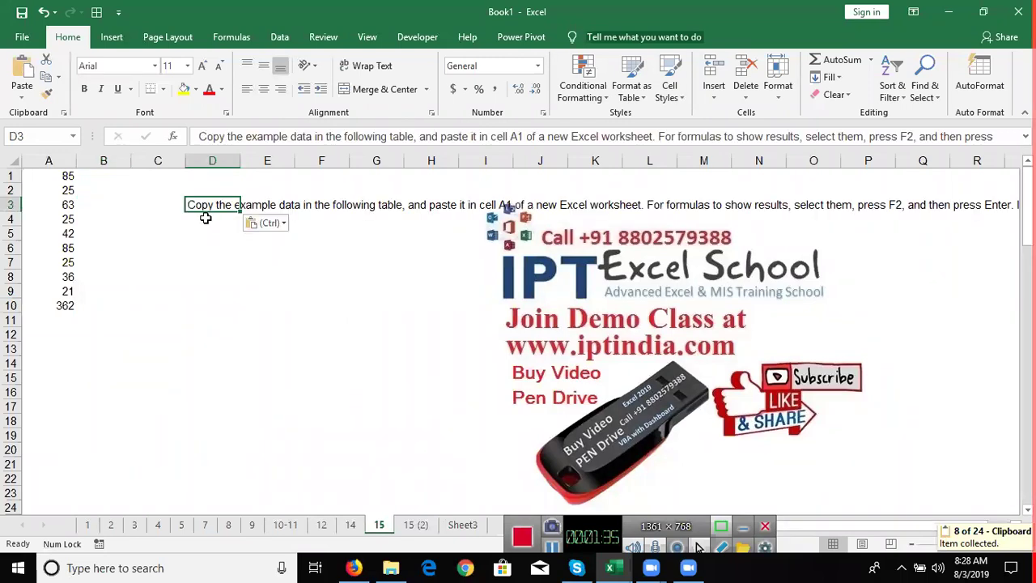
pyautogui.moveTo(206, 204)
pyautogui.mouseDown()
pyautogui.moveTo(458, 326)
pyautogui.moveTo(283, 228)
pyautogui.mouseUp()
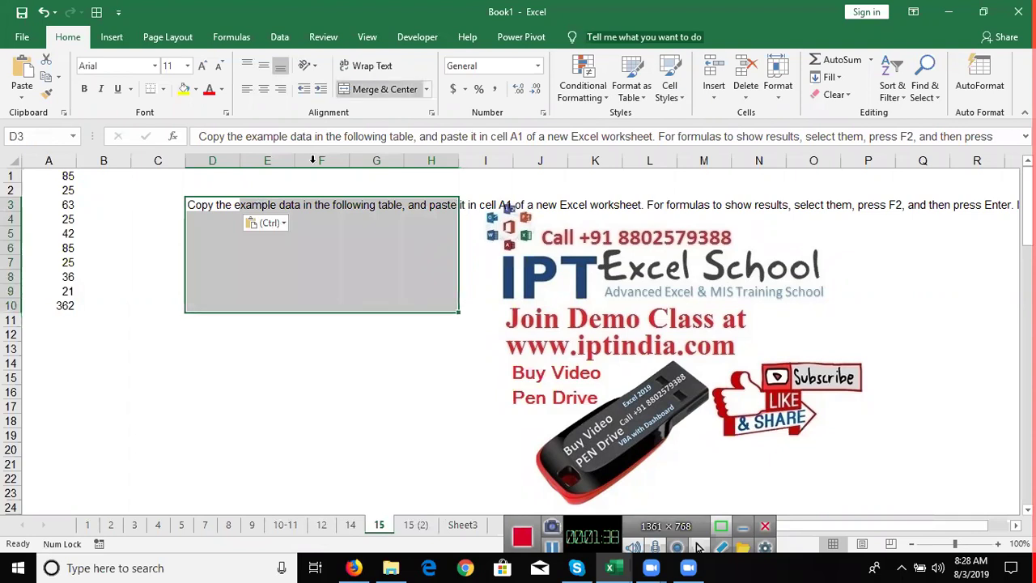
pyautogui.click(381, 89)
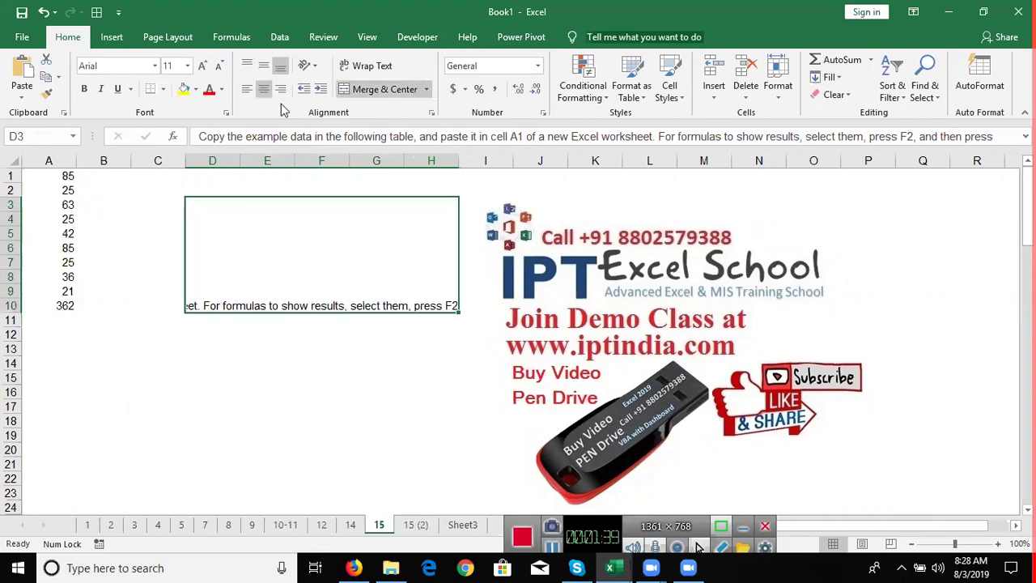
pyautogui.click(346, 67)
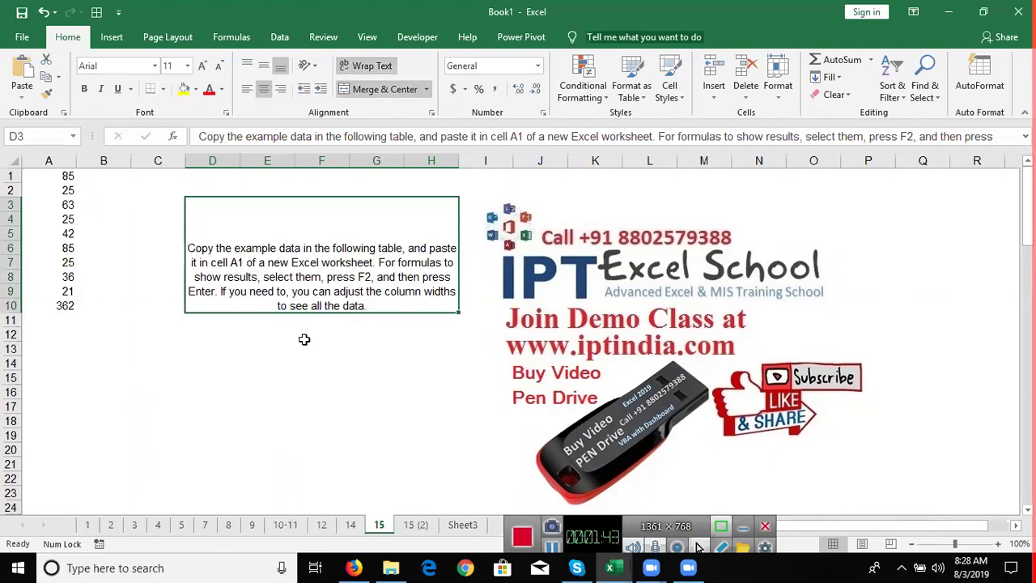
# Strike through the words 'new Excel worksheet' inside the paragraph cell
pyautogui.doubleClick(287, 263)
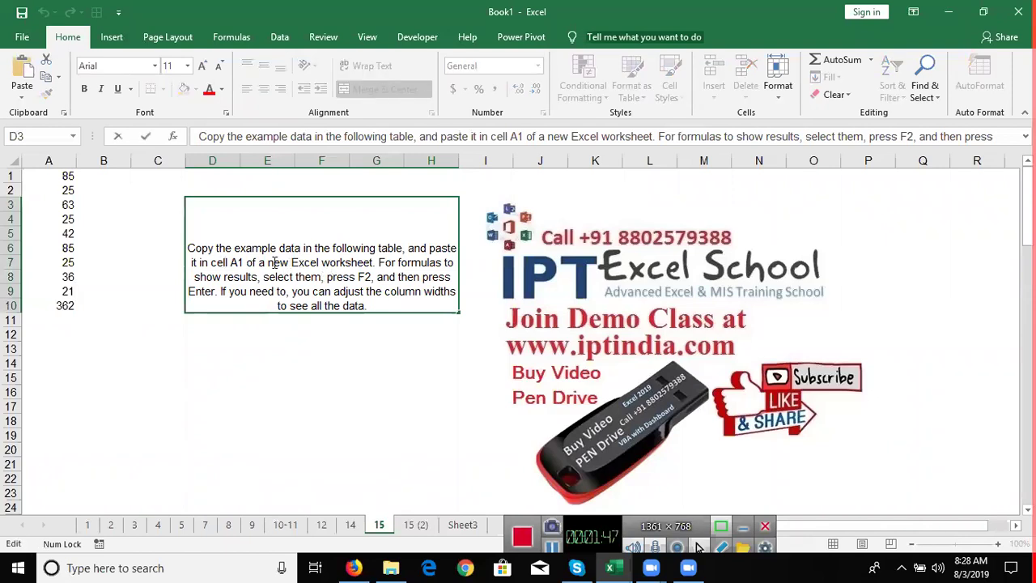
pyautogui.moveTo(268, 263); pyautogui.dragTo(374, 265)
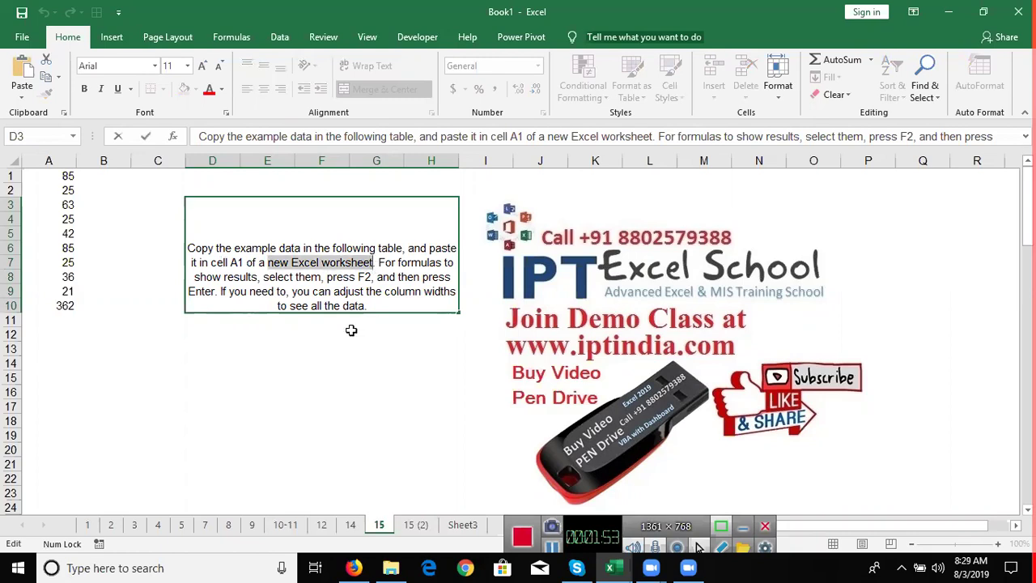
pyautogui.hotkey('ctrl', '5')
# Keep Strikethrough checked for 'new Excel worksheet' in Format Cells and exit cell editing
pyautogui.rightClick(324, 257)
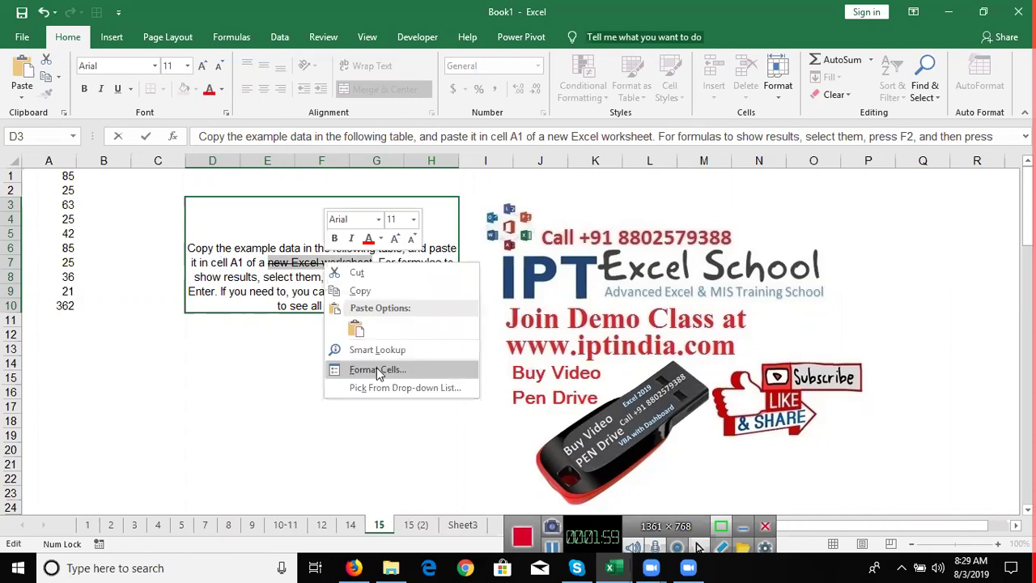
pyautogui.click(376, 368)
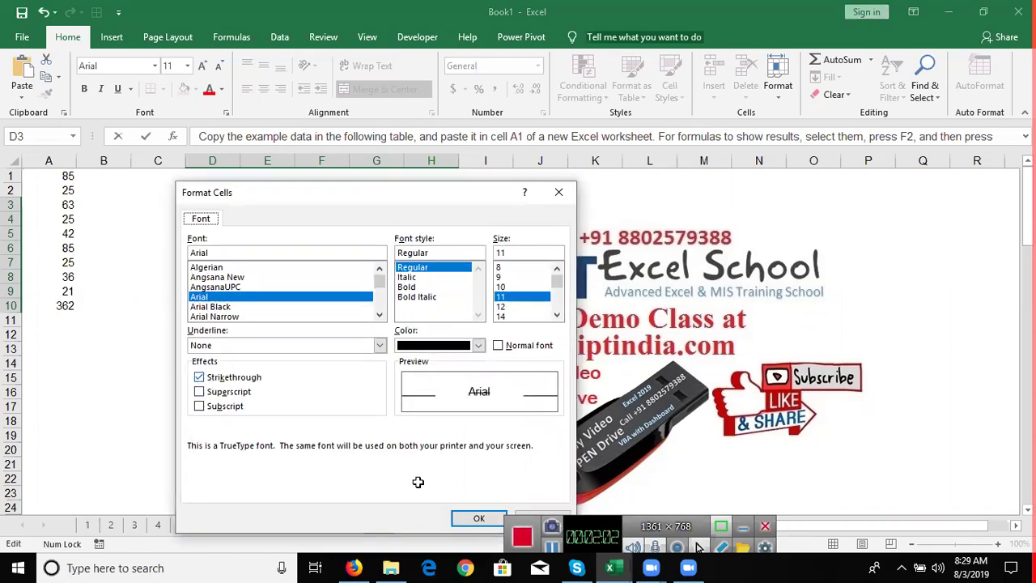
pyautogui.press('Return')
pyautogui.click(313, 424)
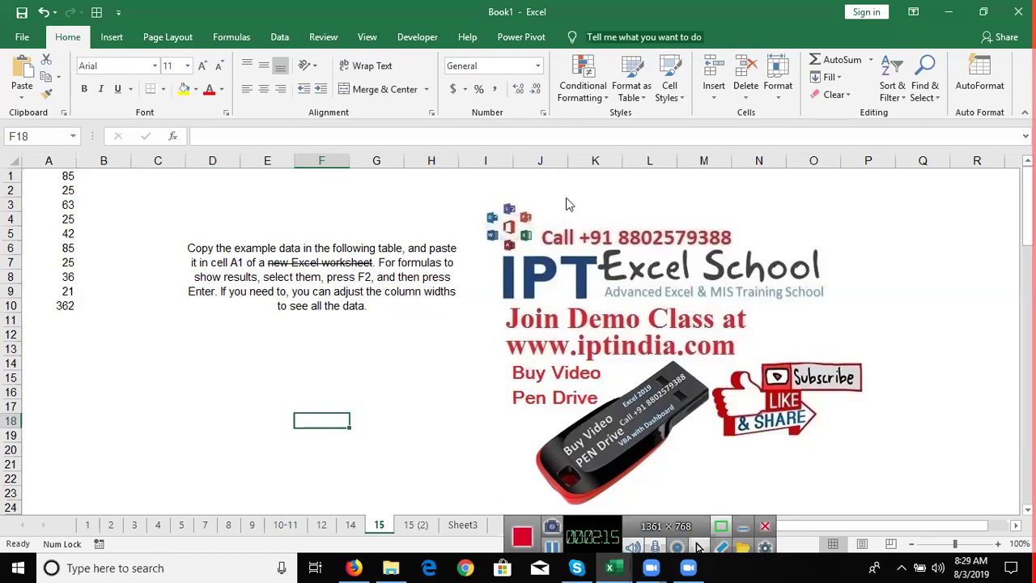
# Enter 65 in A11 and replace A10's 362 with 80
pyautogui.click(103, 176)
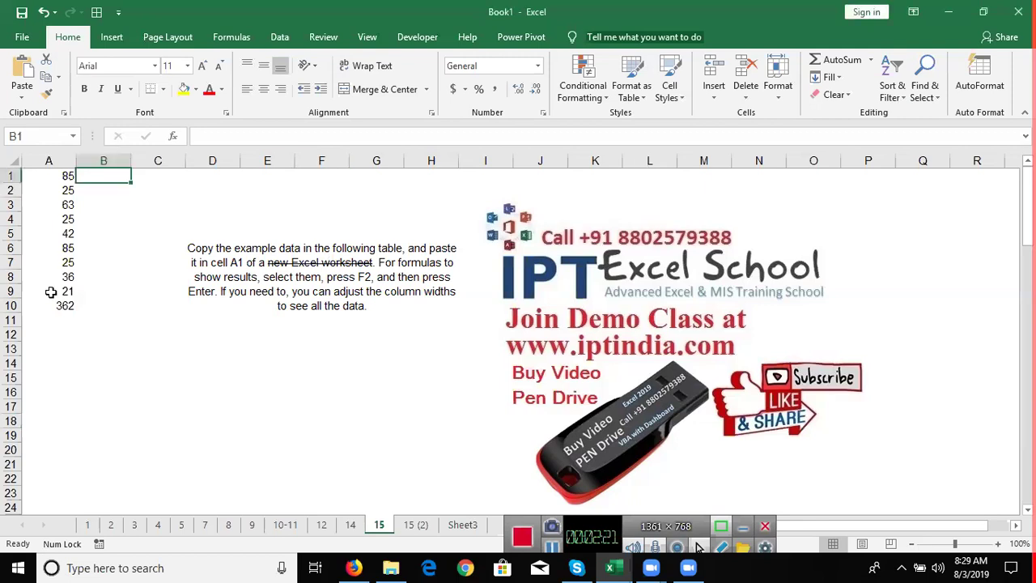
pyautogui.click(57, 317)
pyautogui.write('65')
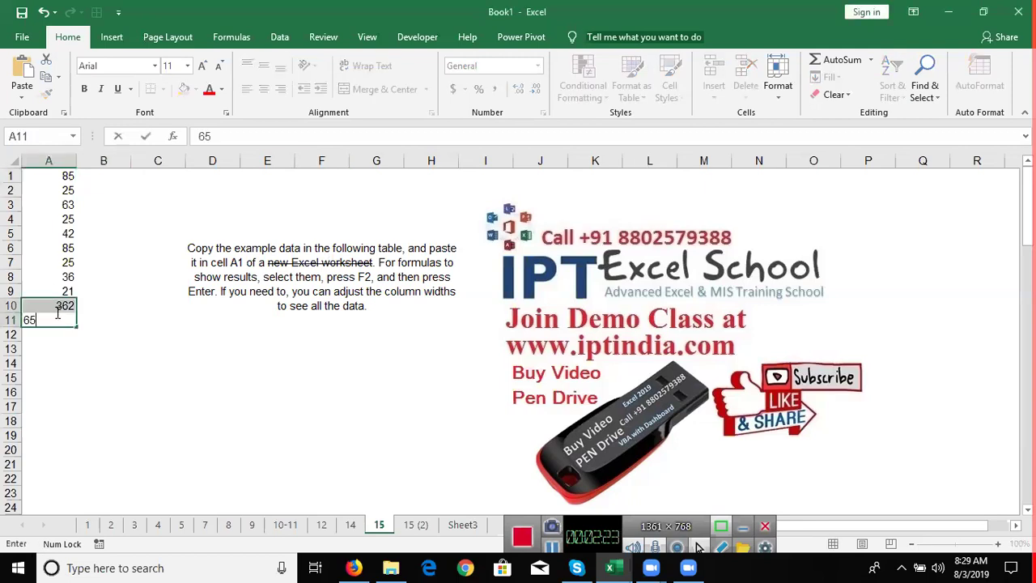
pyautogui.click(58, 312)
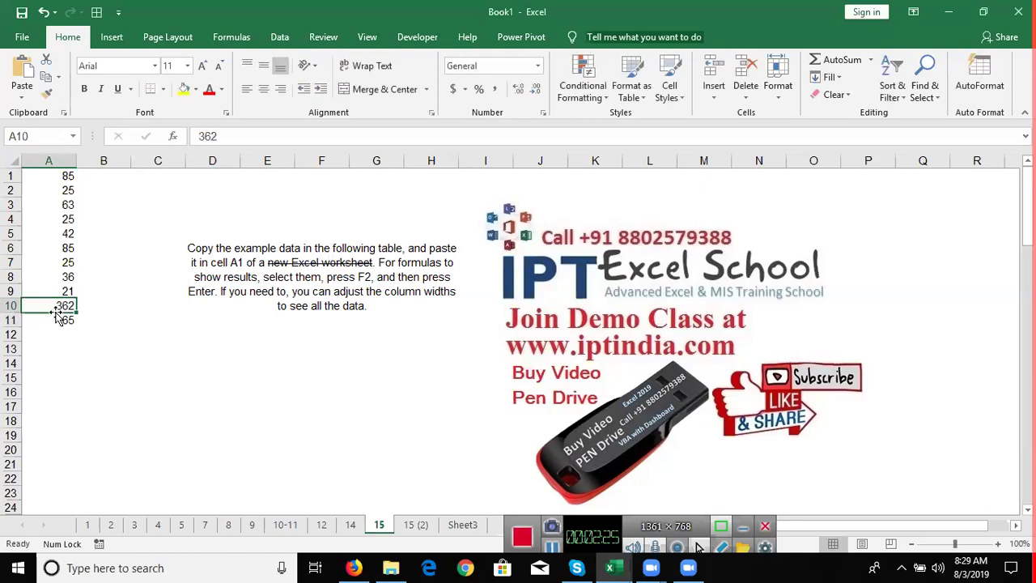
pyautogui.write('8')
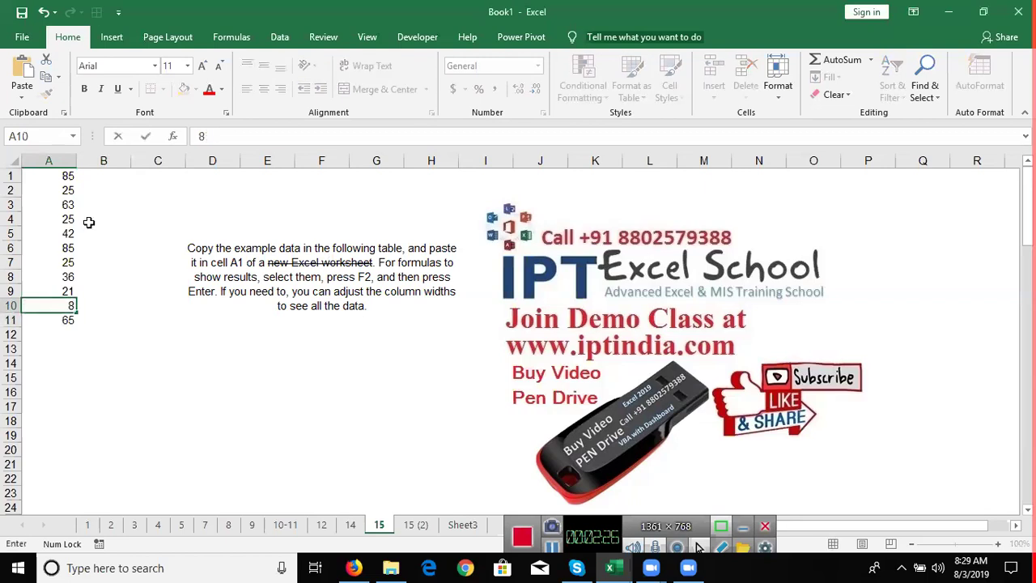
pyautogui.write('0')
pyautogui.press('Return')
# Strike through the 63 in cell A3
pyautogui.click(69, 208)
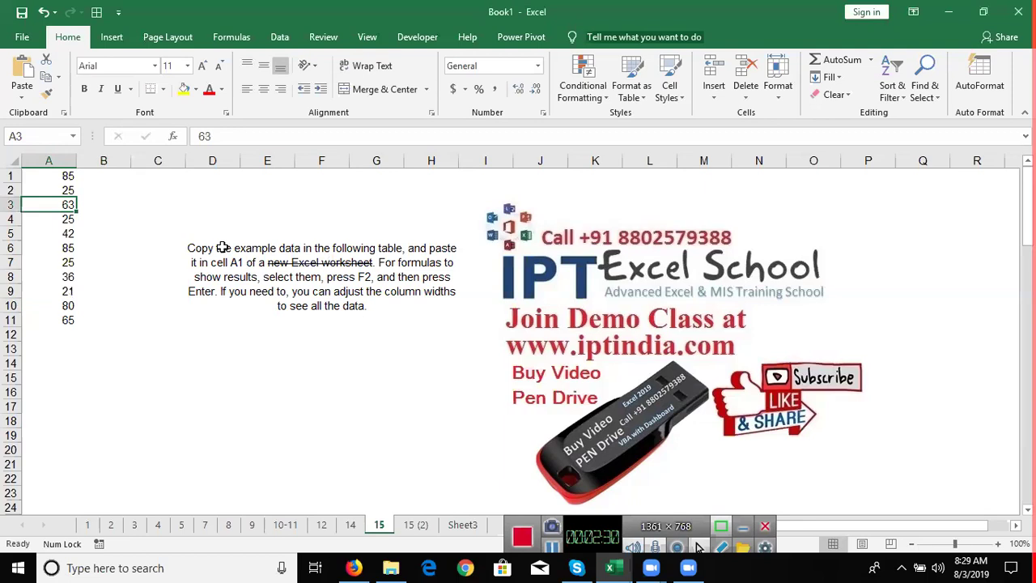
pyautogui.hotkey('ctrl', '5')
pyautogui.press('Return')
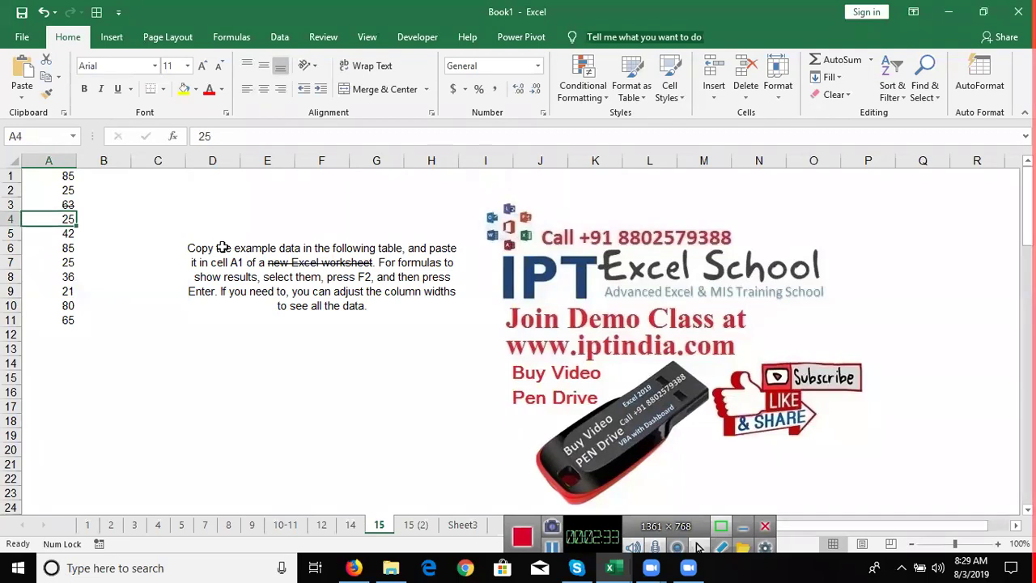
pyautogui.press('Up')
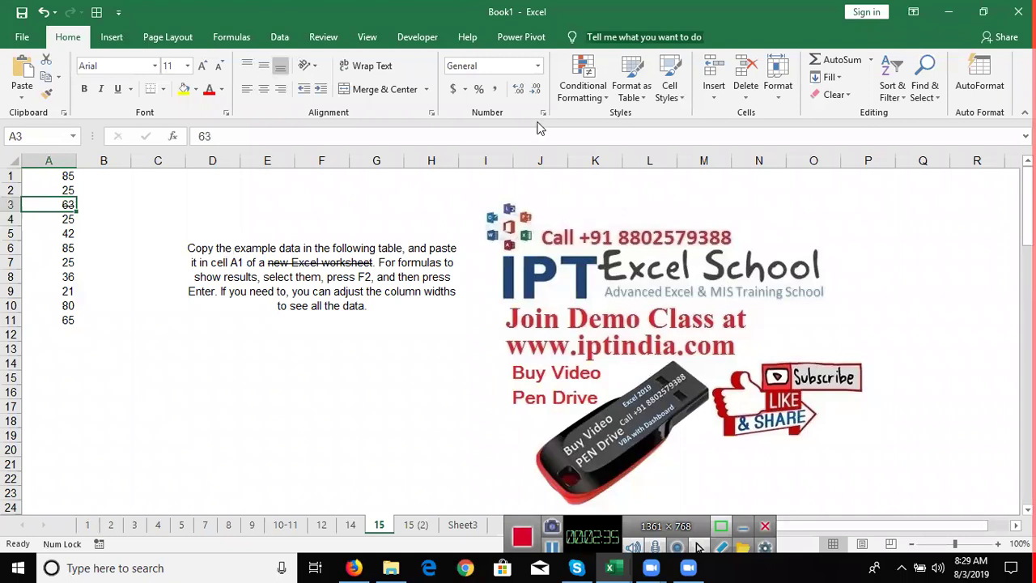
# Give cell A3 a red diagonal cross border through Format Cells
pyautogui.click(542, 113)
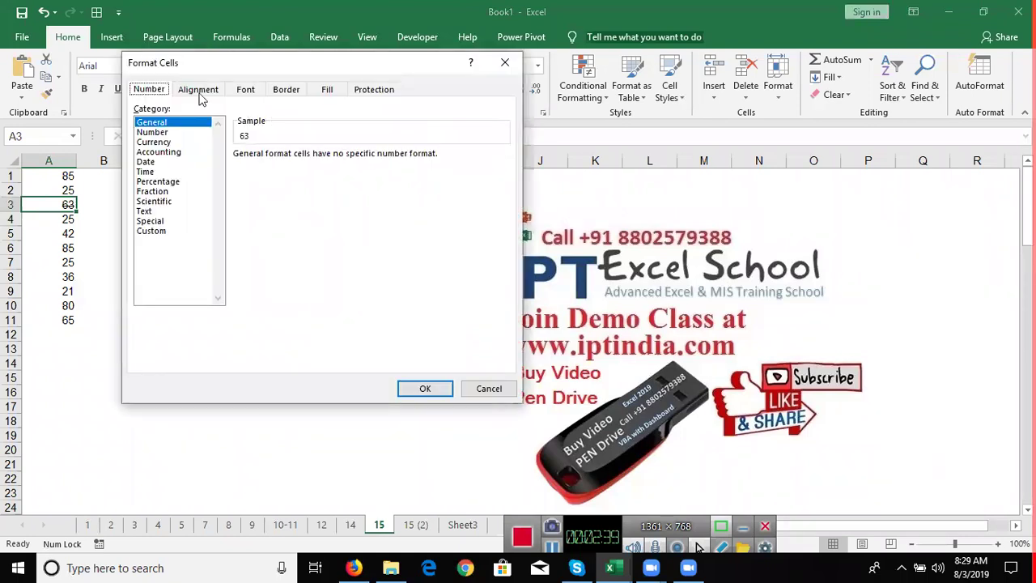
pyautogui.click(284, 90)
pyautogui.click(204, 247)
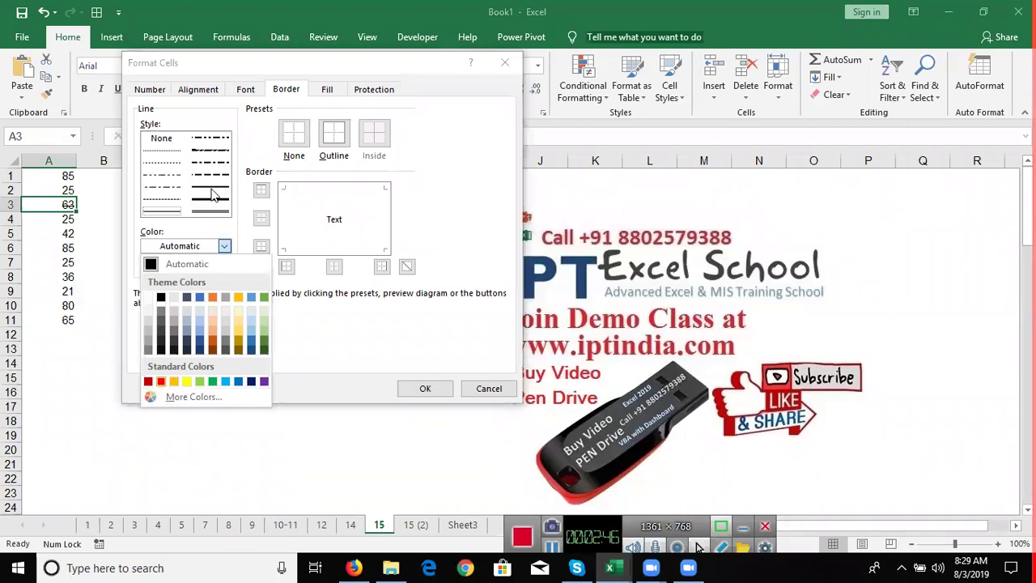
pyautogui.press('Return')
pyautogui.click(260, 270)
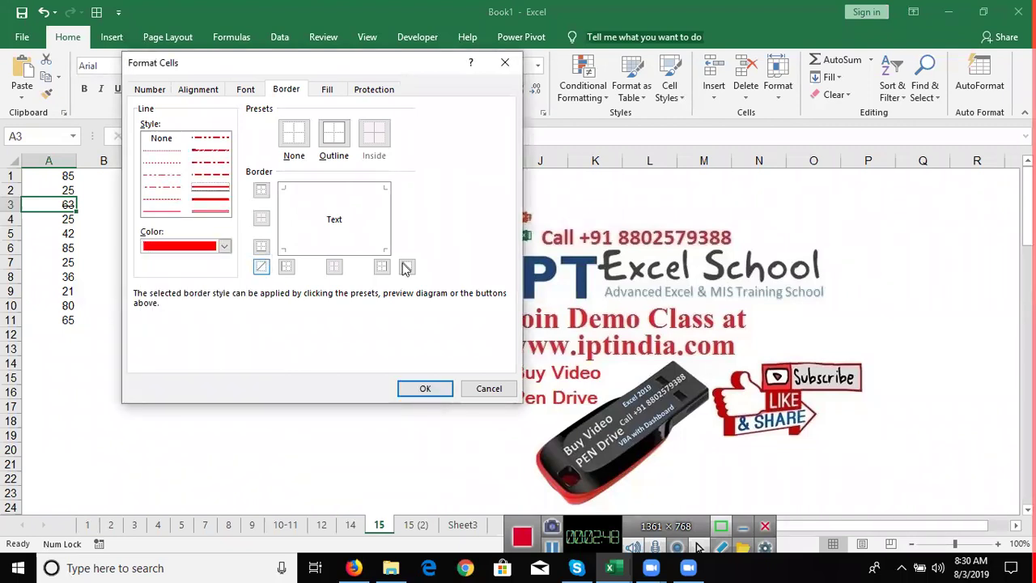
pyautogui.click(406, 268)
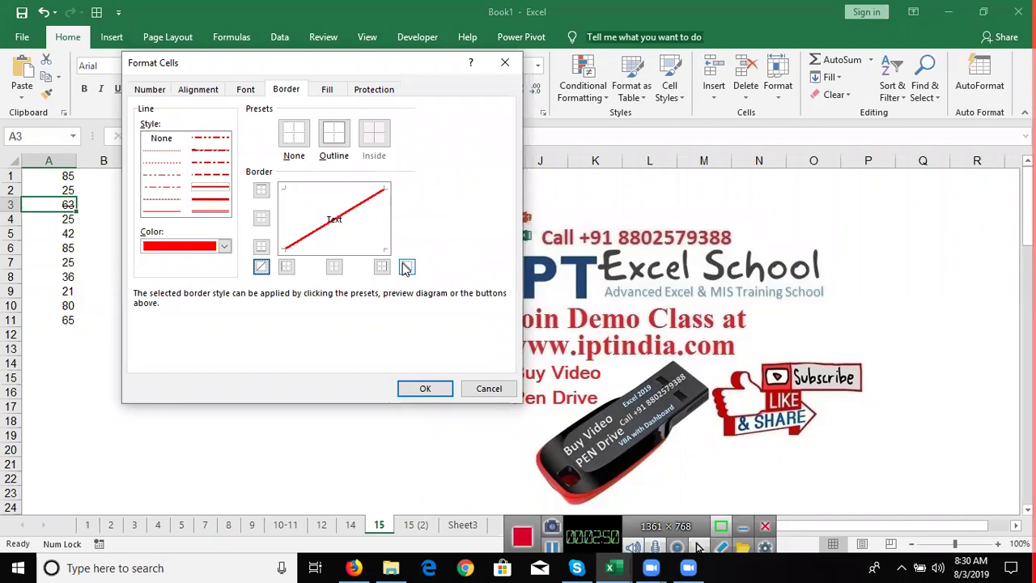
pyautogui.click(417, 385)
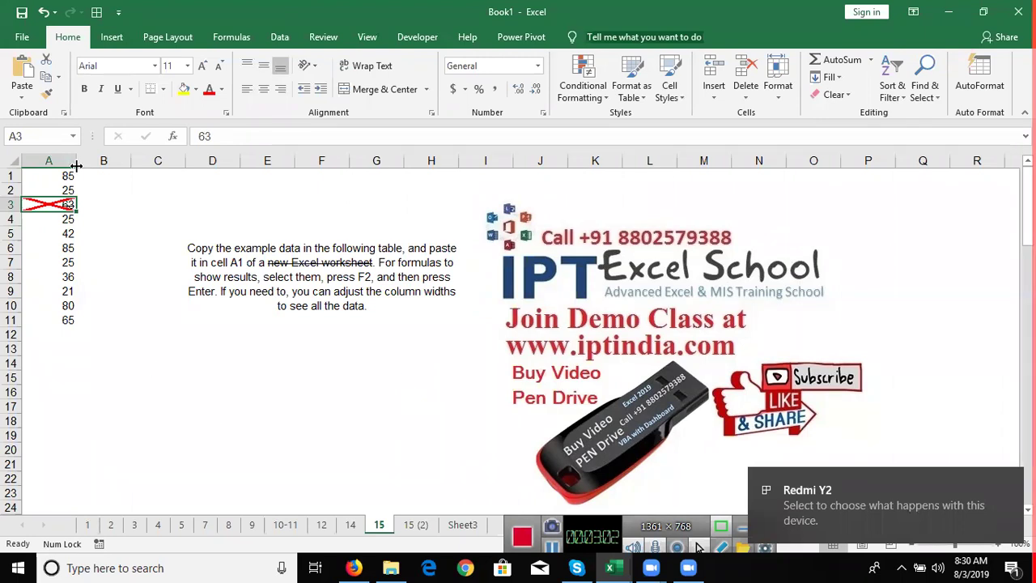
# Narrow column A to fit its numbers, then move through cells A6, A9, A5 and A2
pyautogui.moveTo(58, 161); pyautogui.dragTo(47, 162)
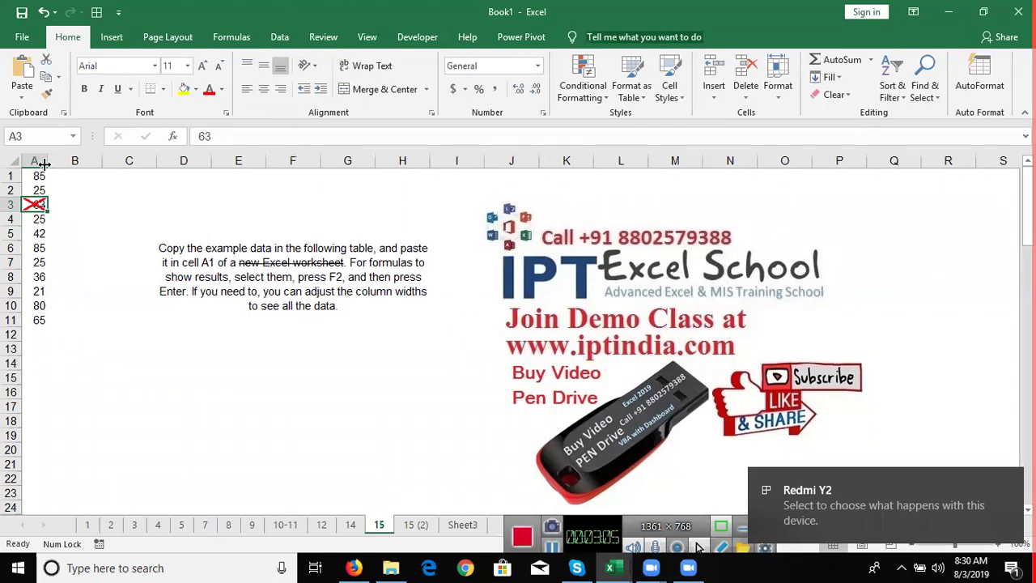
pyautogui.click(81, 247)
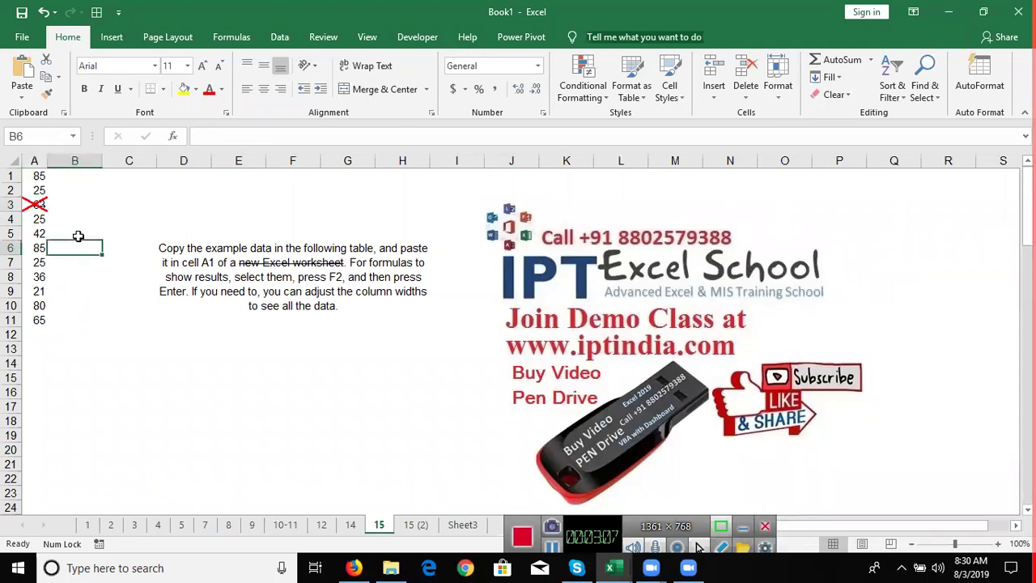
pyautogui.press('Left')
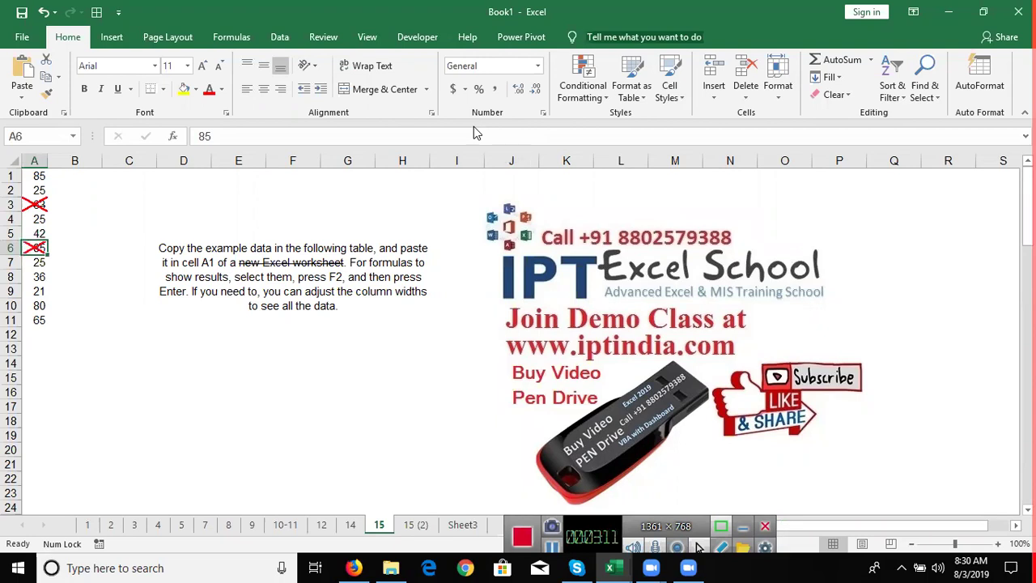
pyautogui.press('Down')
pyautogui.press('Down')
pyautogui.press('Down')
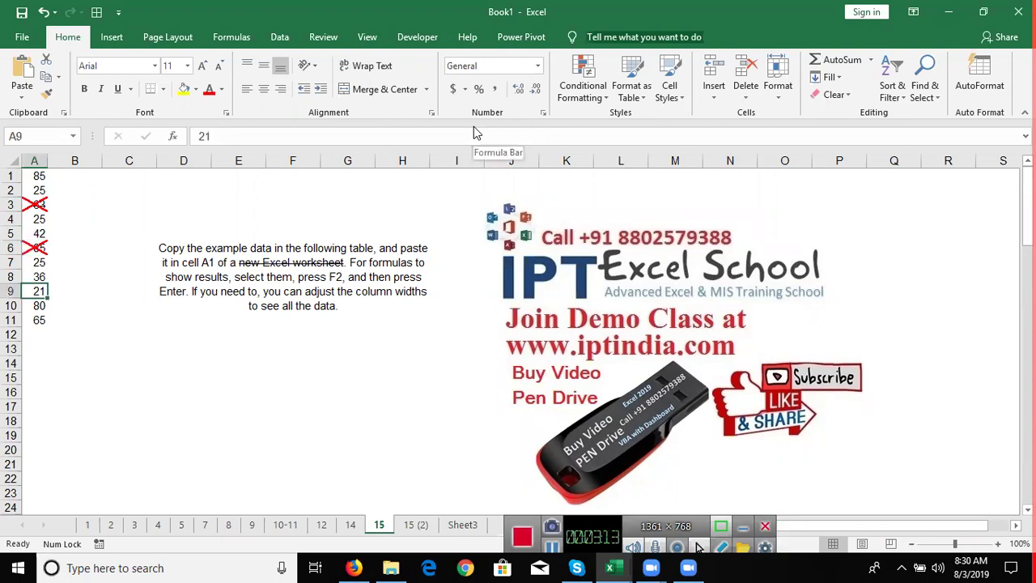
pyautogui.press('Up')
pyautogui.press('Up')
pyautogui.press('Up')
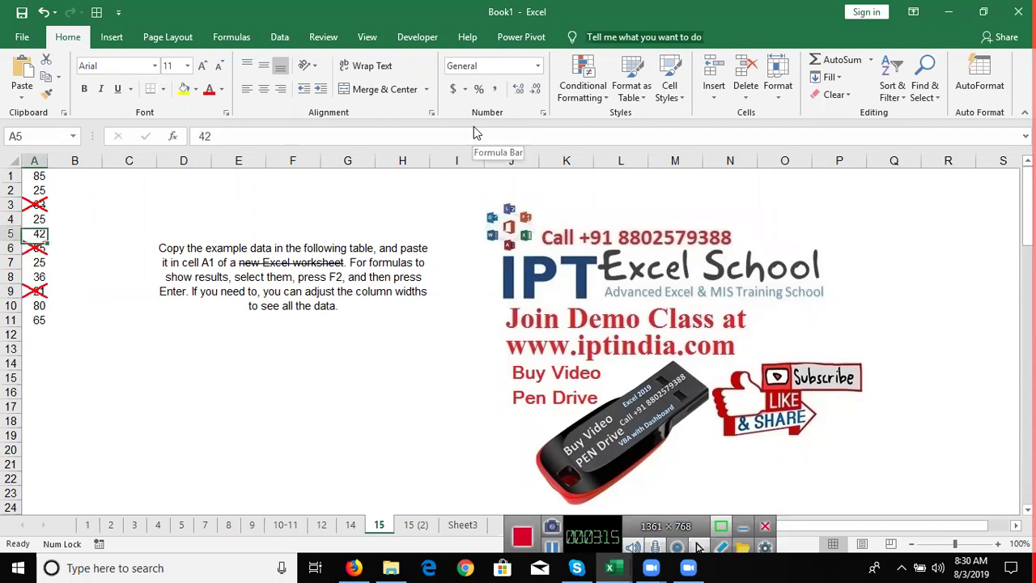
pyautogui.press('Up')
pyautogui.press('Up')
pyautogui.press('Up')
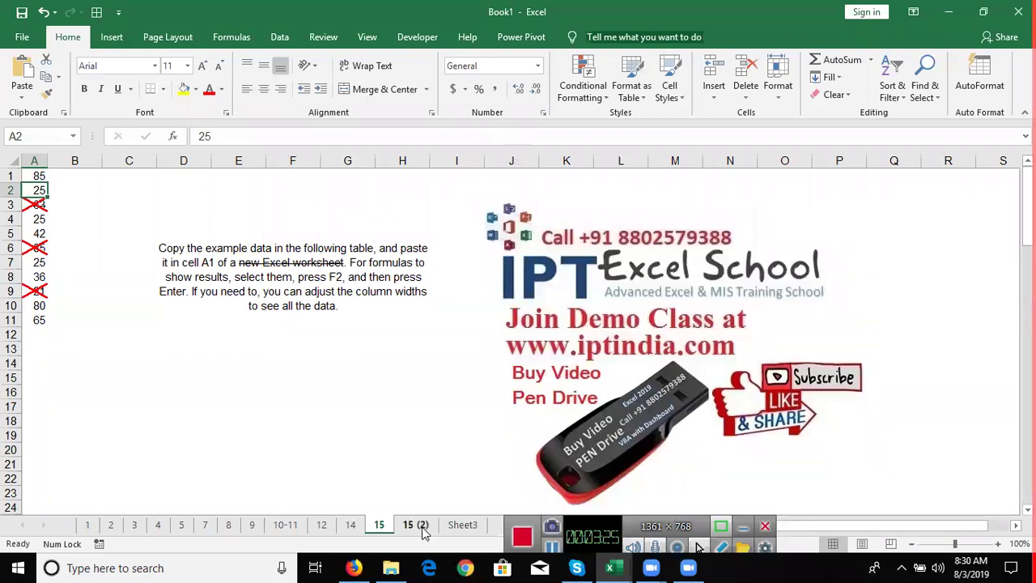
# Rename sheet '15 (2)' to '16' and select cell A1 on it
pyautogui.moveTo(419, 526)
pyautogui.mouseDown()
pyautogui.moveTo(442, 525)
pyautogui.moveTo(428, 518)
pyautogui.mouseUp()
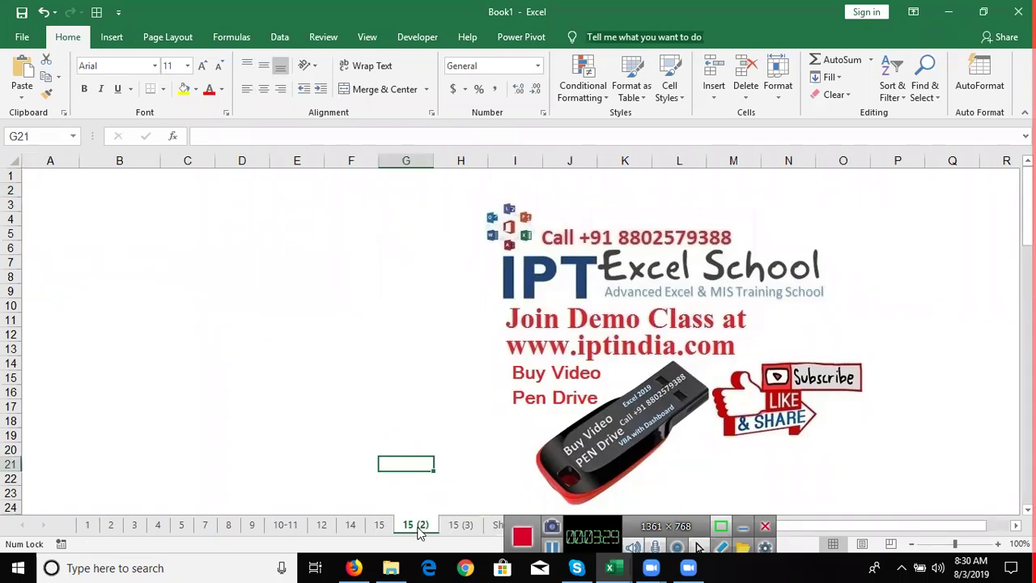
pyautogui.keyDown('ctrl'); pyautogui.click(417, 525); pyautogui.keyUp('ctrl')
pyautogui.write('15')
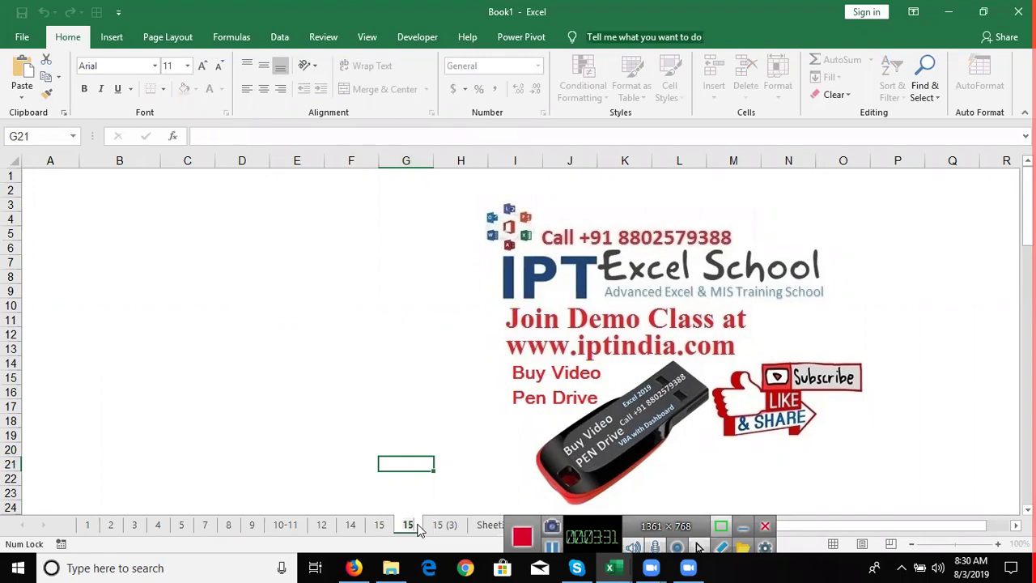
pyautogui.press('BackSpace')
pyautogui.write('6')
pyautogui.press('Return')
pyautogui.click(387, 440)
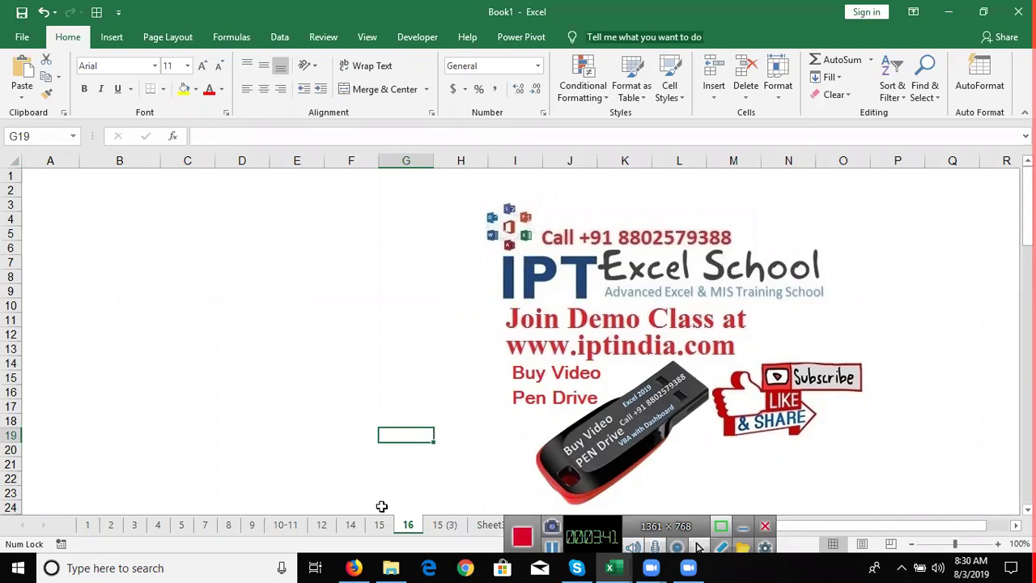
pyautogui.click(35, 178)
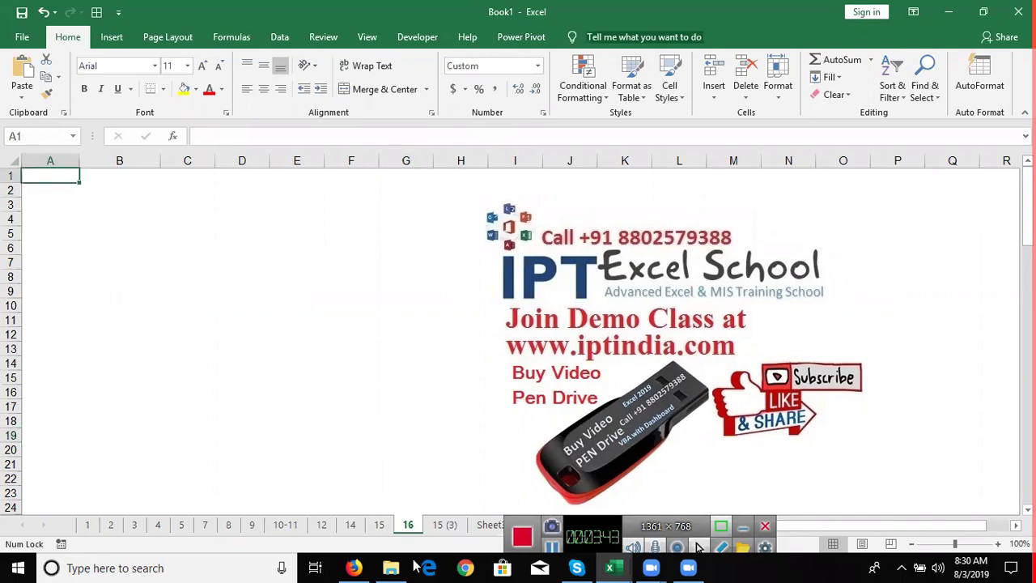
# Open the Google home page in a new Firefox tab
pyautogui.click(342, 565)
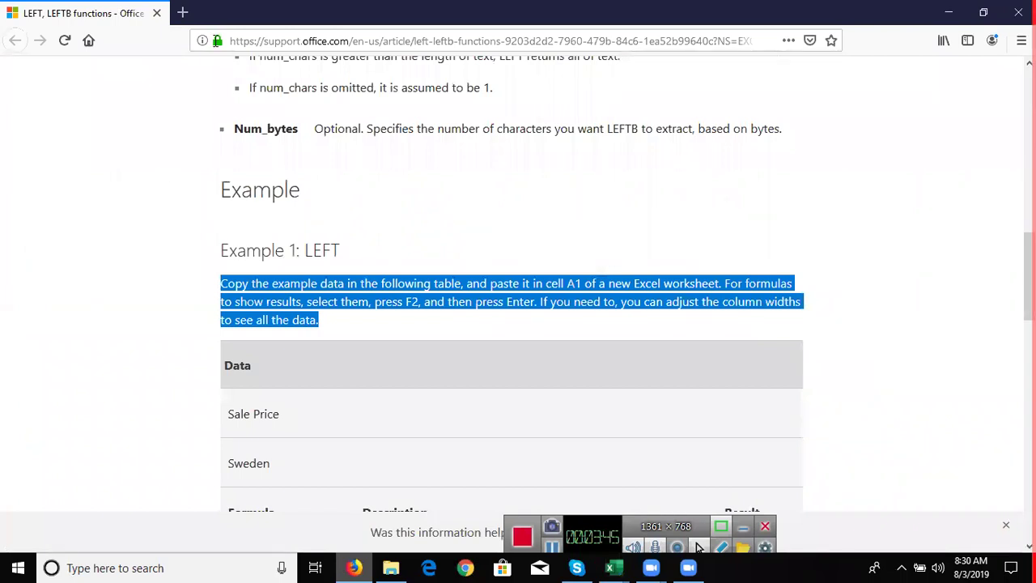
pyautogui.hotkey('ctrl', 't')
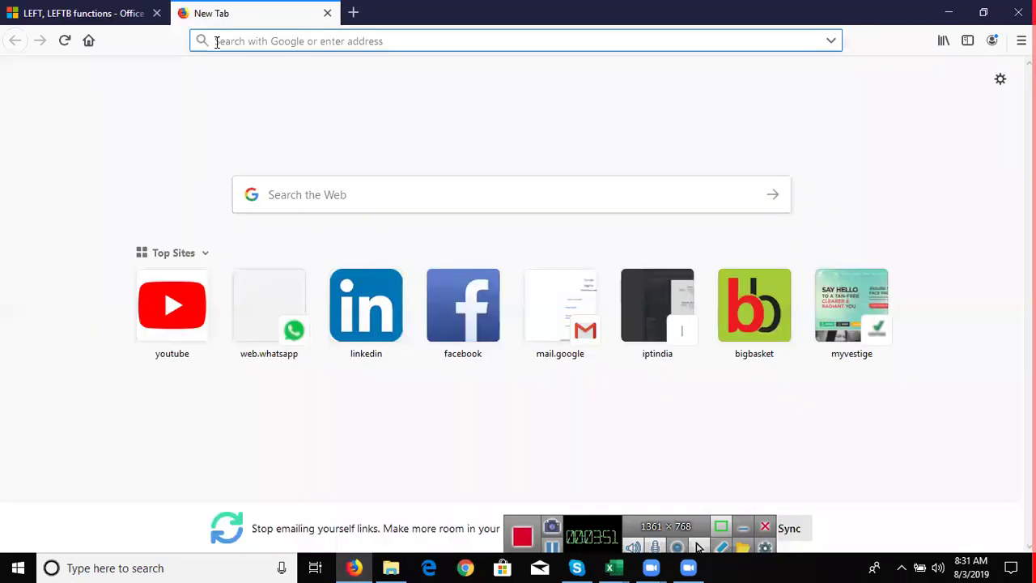
pyautogui.write('g')
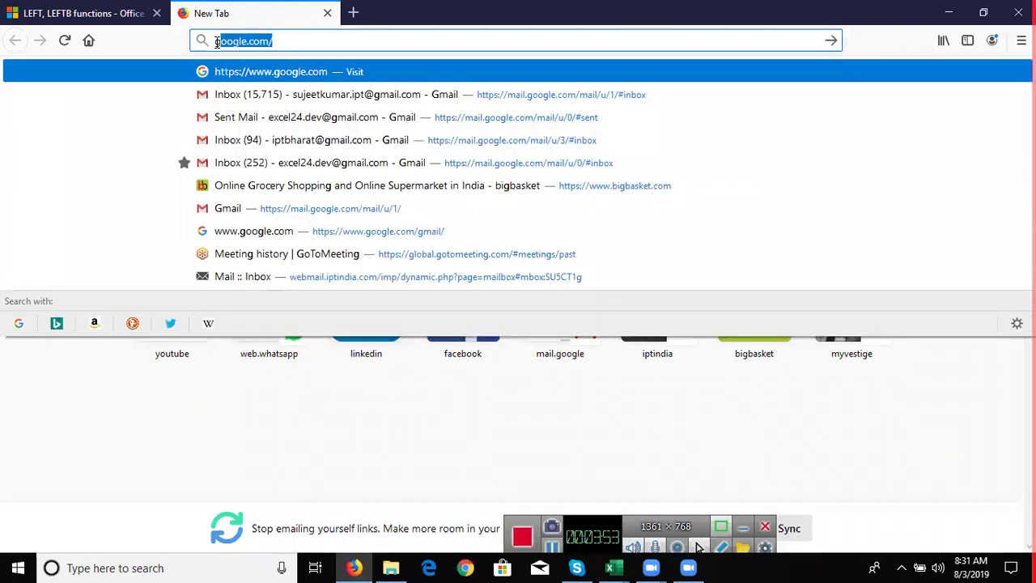
pyautogui.write('oo')
pyautogui.press('Return')
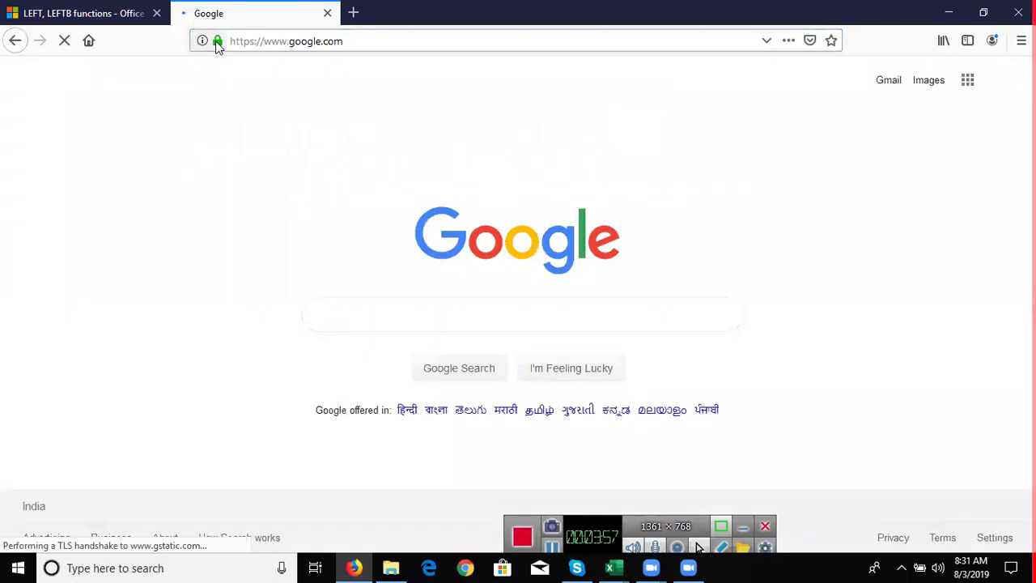
# Search Google for 'BARCODE FONT'
pyautogui.click(375, 321)
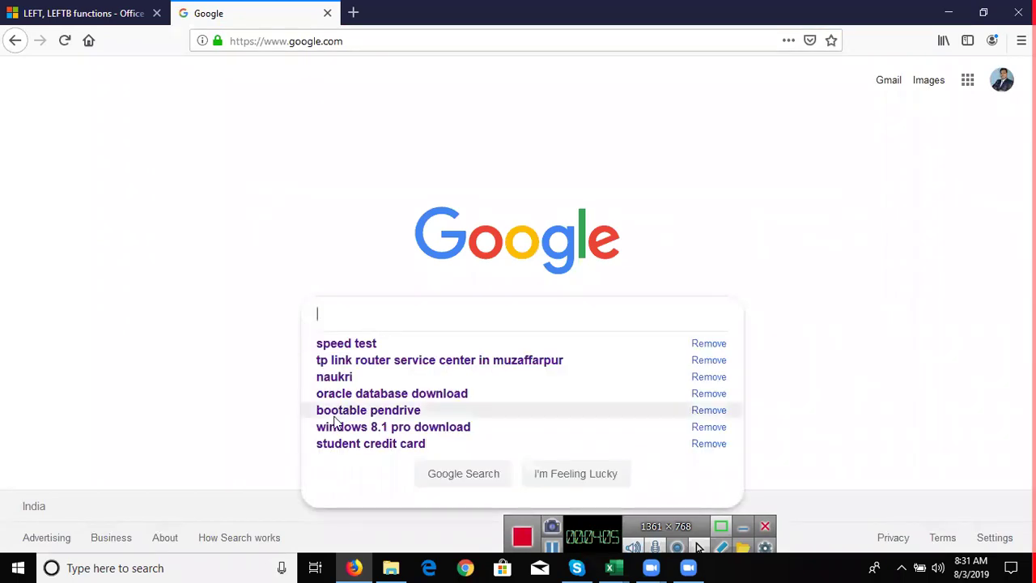
pyautogui.write('l')
pyautogui.write('S')
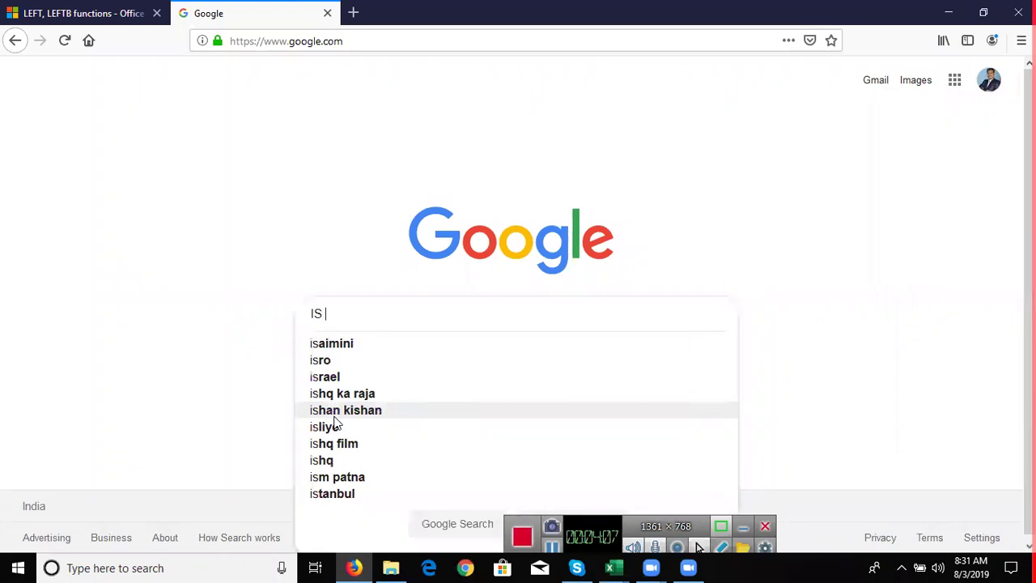
pyautogui.press('BackSpace')
pyautogui.press('BackSpace')
pyautogui.write('D ')
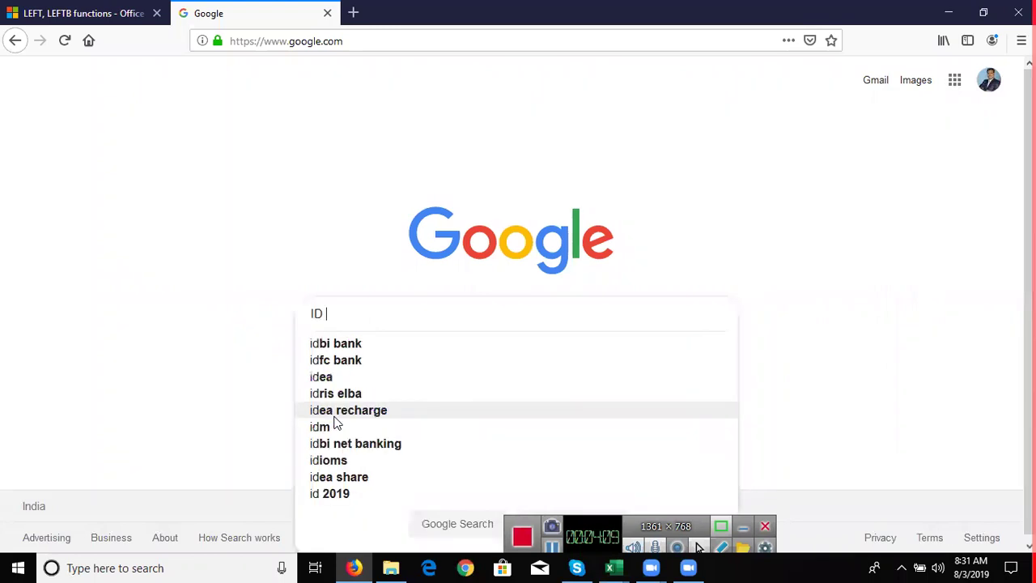
pyautogui.write('UTO')
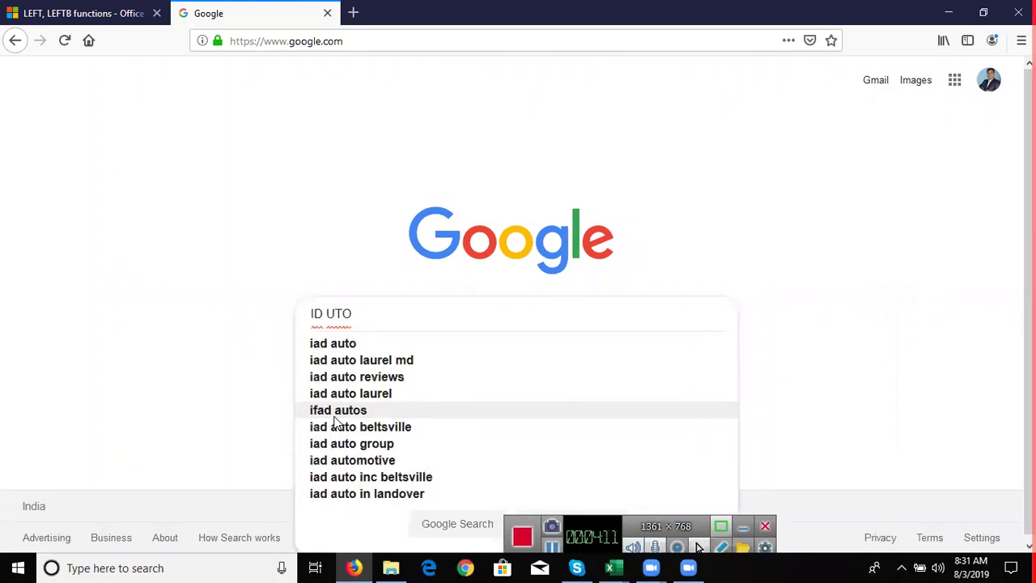
pyautogui.write('M')
pyautogui.write('ATI')
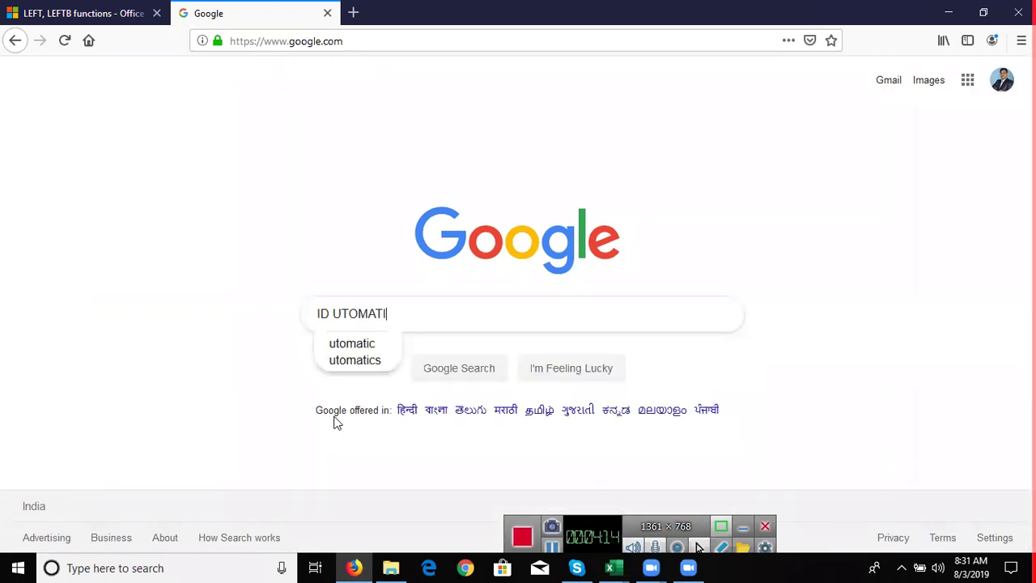
pyautogui.write('C BAR')
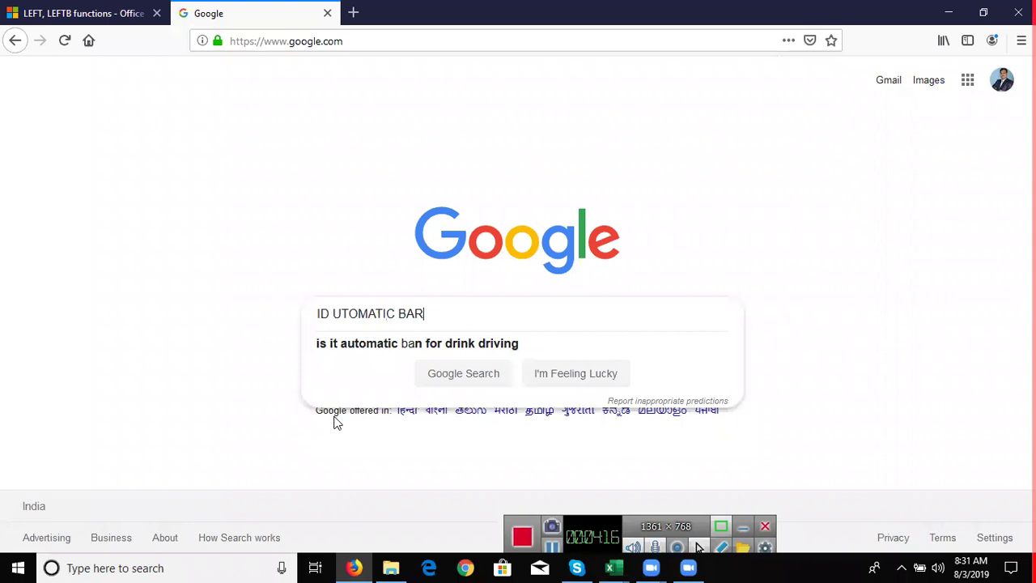
pyautogui.write('CODE')
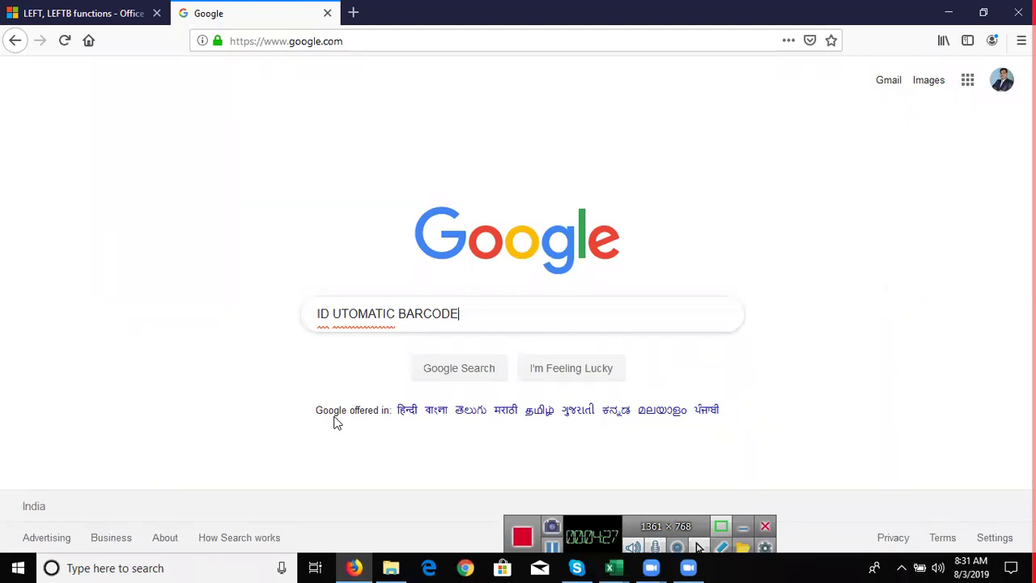
pyautogui.press('BackSpace')
pyautogui.press('BackSpace')
pyautogui.press('BackSpace')
pyautogui.press('BackSpace')
pyautogui.press('BackSpace')
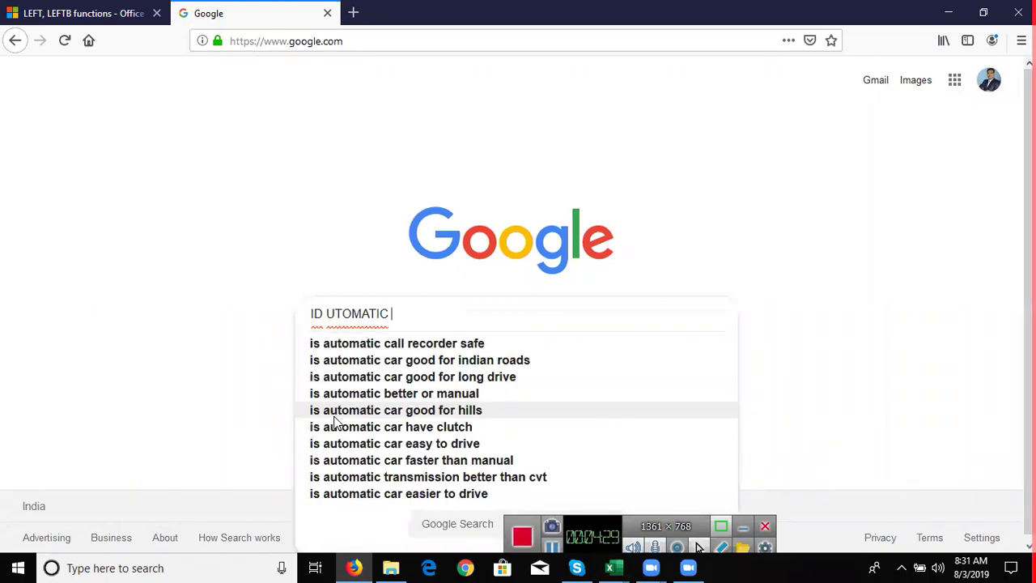
pyautogui.press('BackSpace')
pyautogui.press('BackSpace')
pyautogui.press('BackSpace')
pyautogui.press('BackSpace')
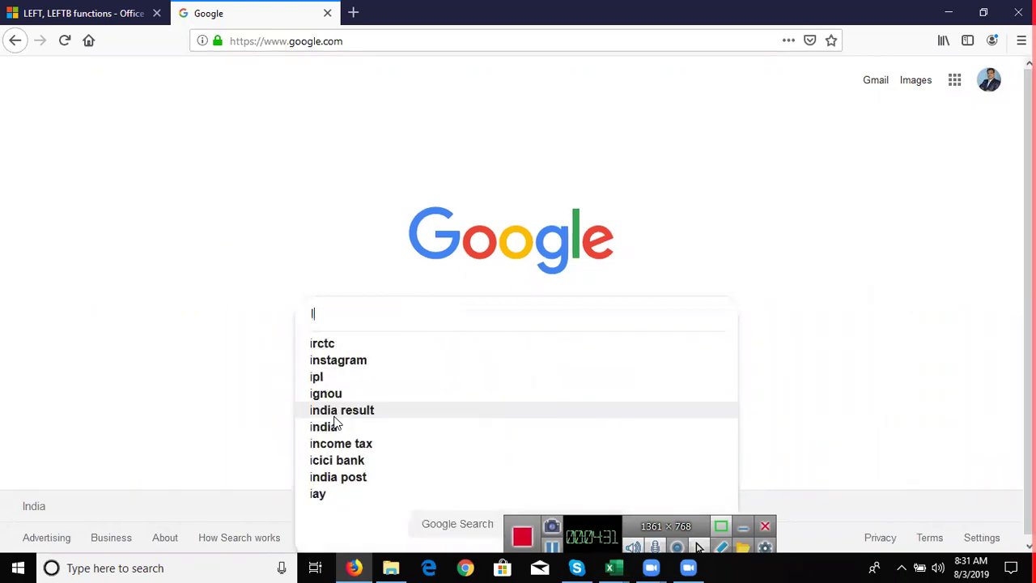
pyautogui.press('BackSpace')
pyautogui.write('F')
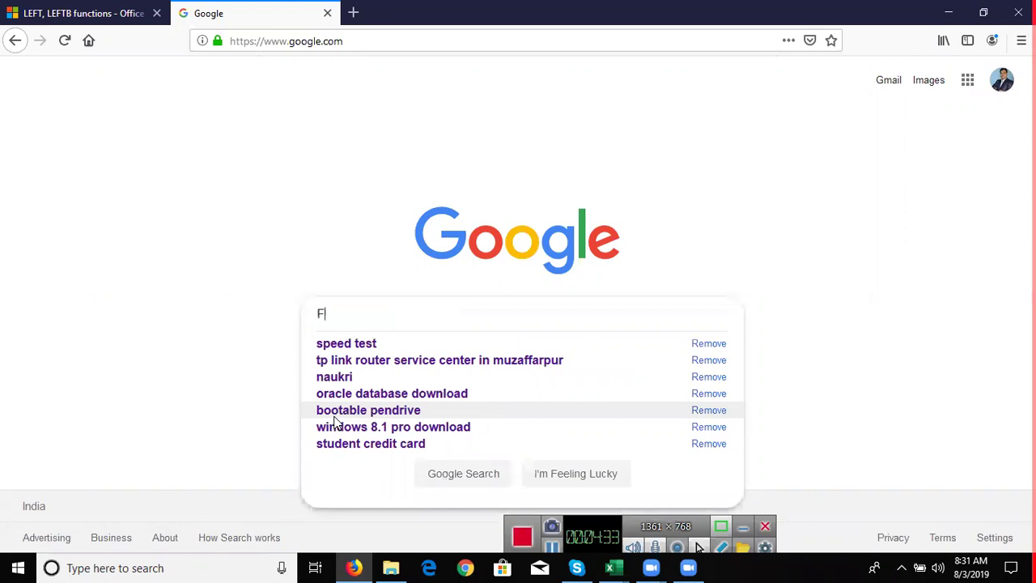
pyautogui.press('BackSpace')
pyautogui.write('BARCO')
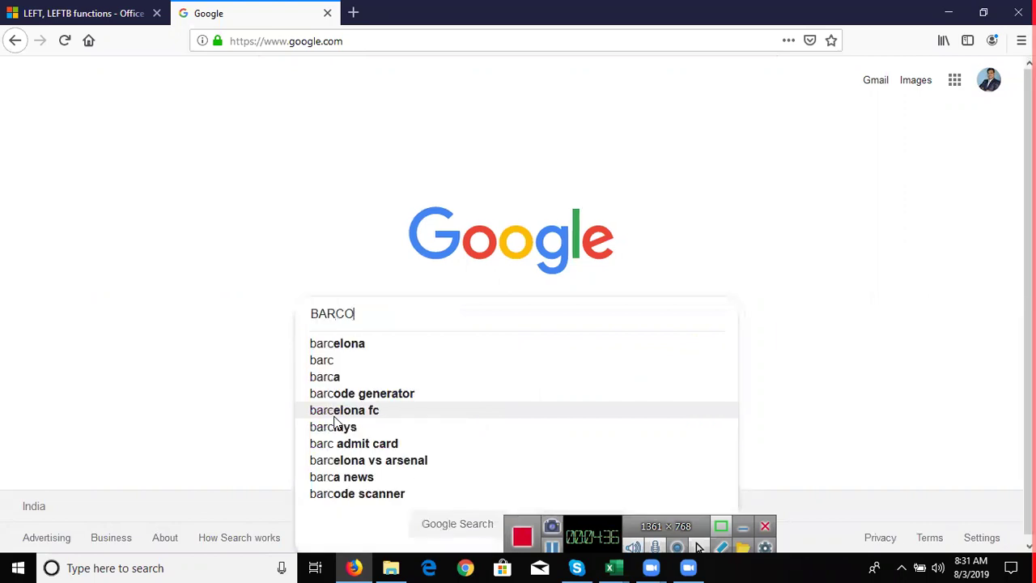
pyautogui.write('DE FO')
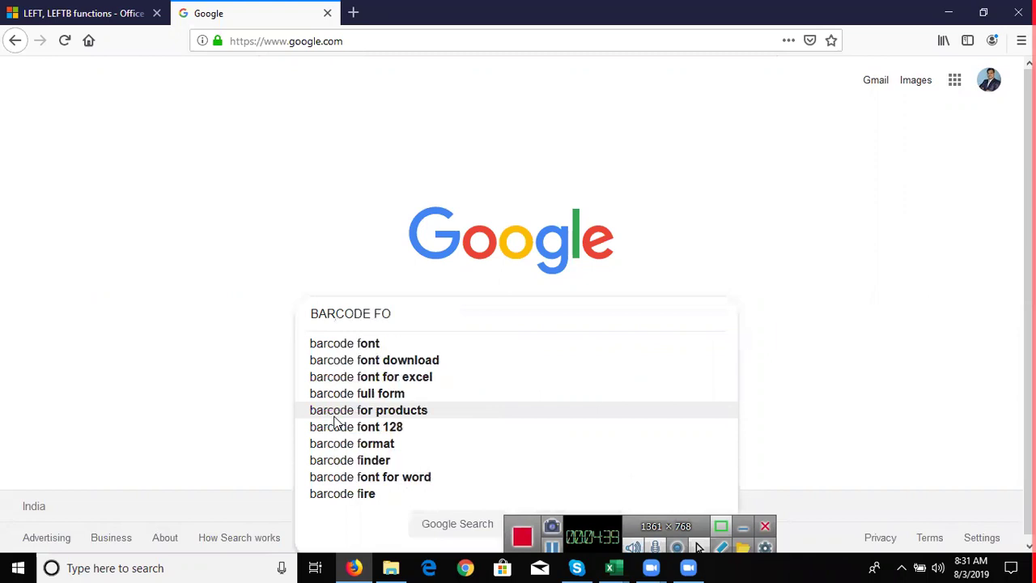
pyautogui.write('NT')
pyautogui.press('Return')
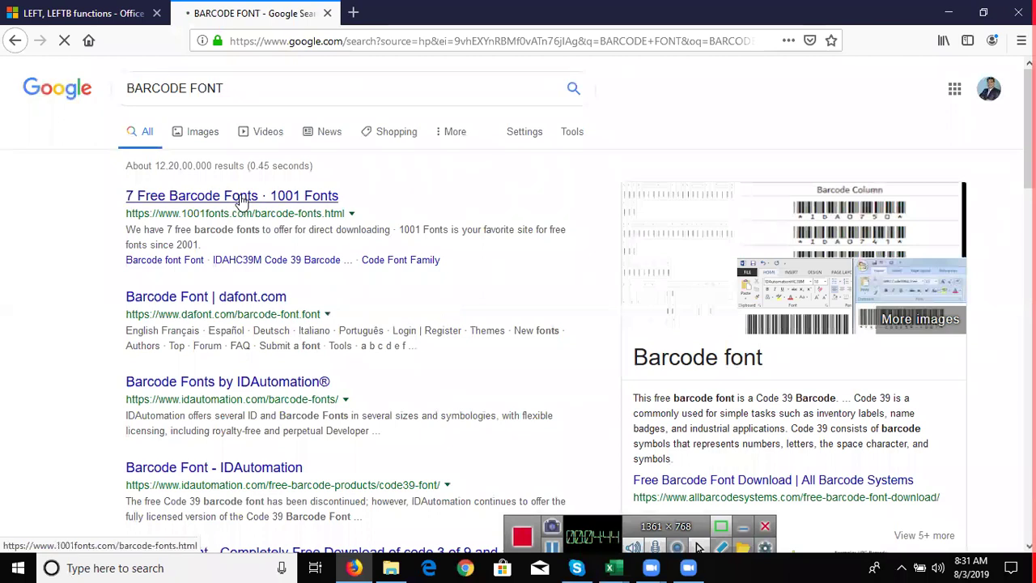
# Open the 1001 Fonts barcode fonts result and save barcode-font.zip
pyautogui.click(241, 201)
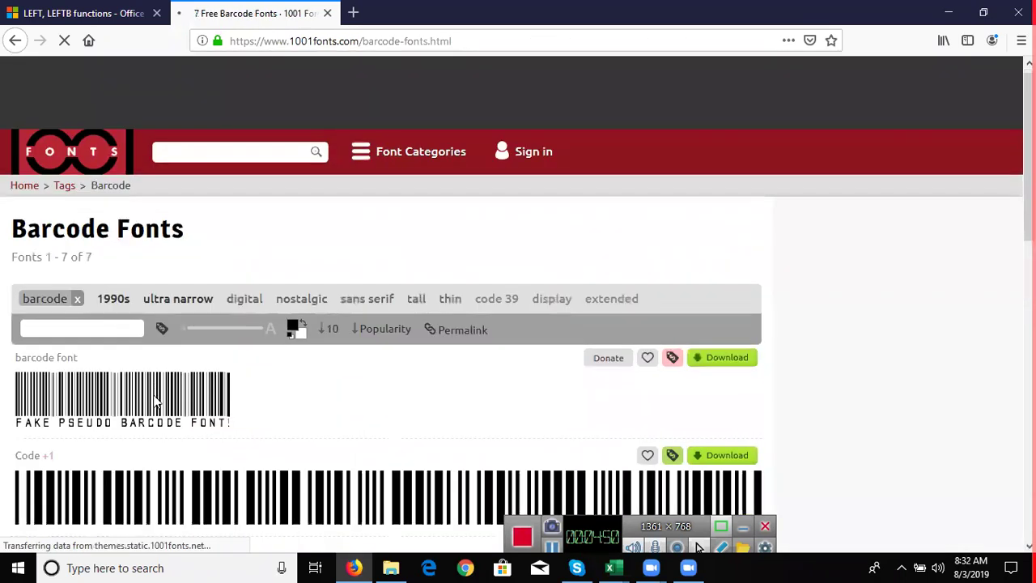
pyautogui.scroll(-3, 534, 411)
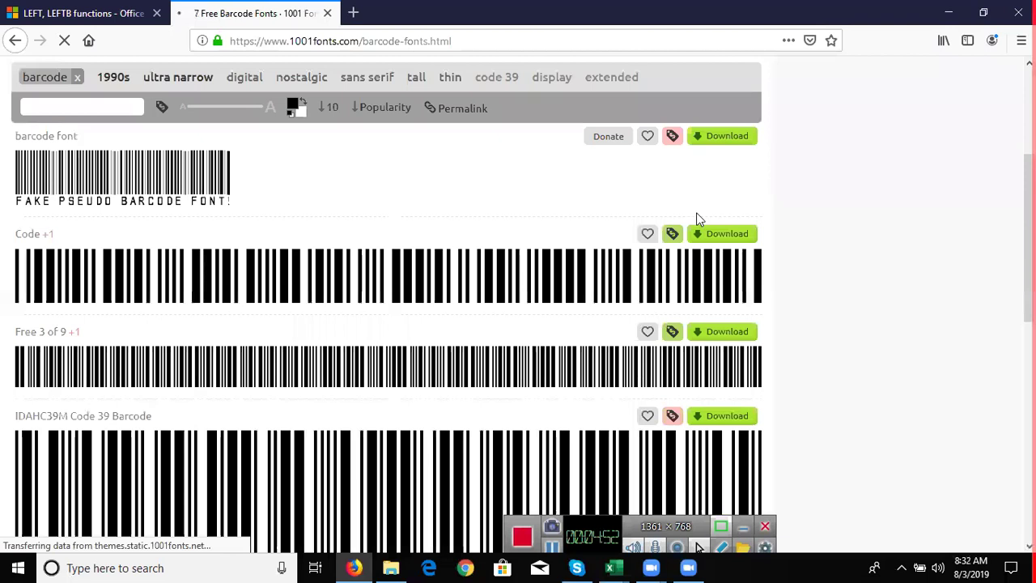
pyautogui.scroll(1, 722, 239)
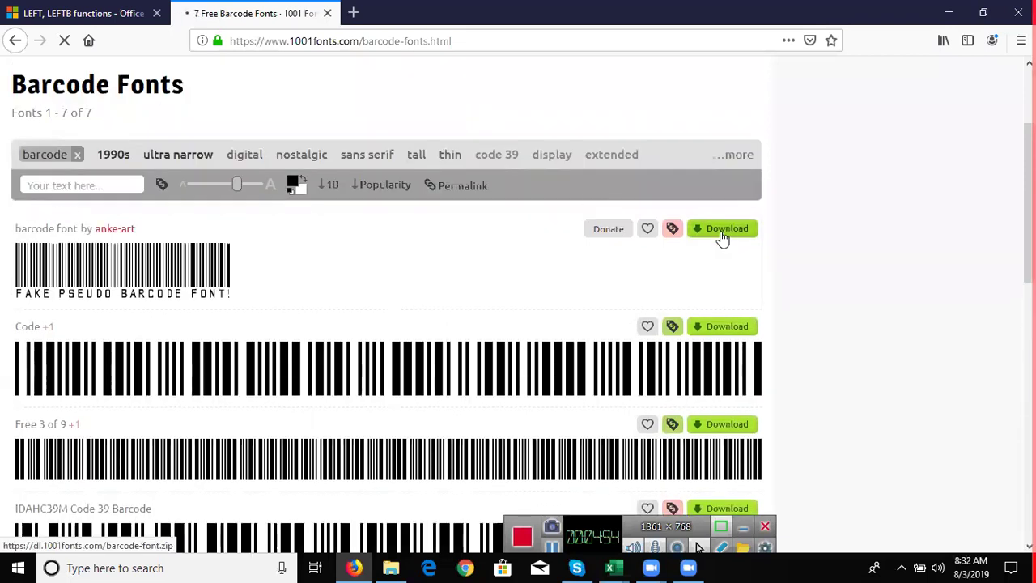
pyautogui.click(721, 236)
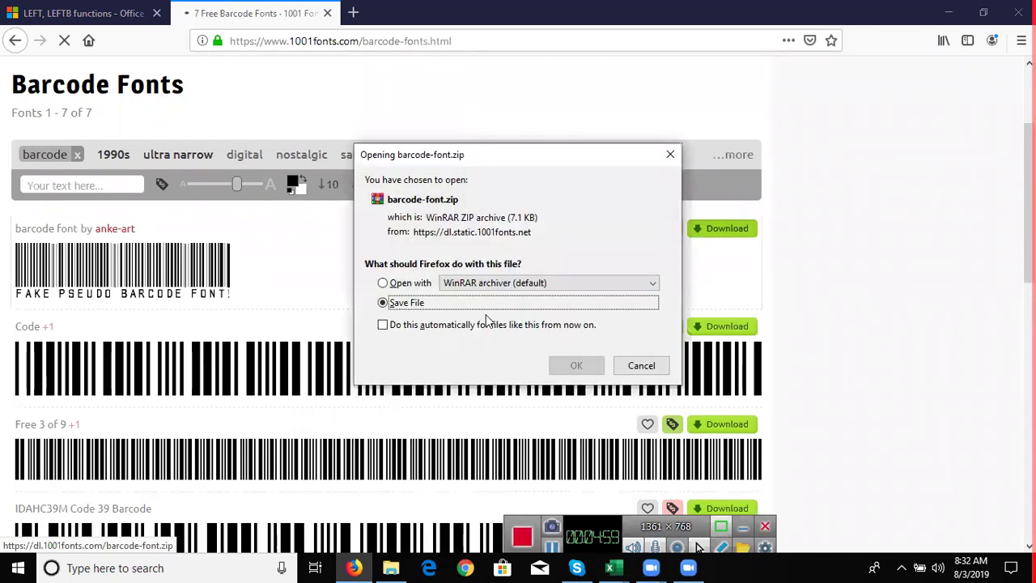
pyautogui.press('Return')
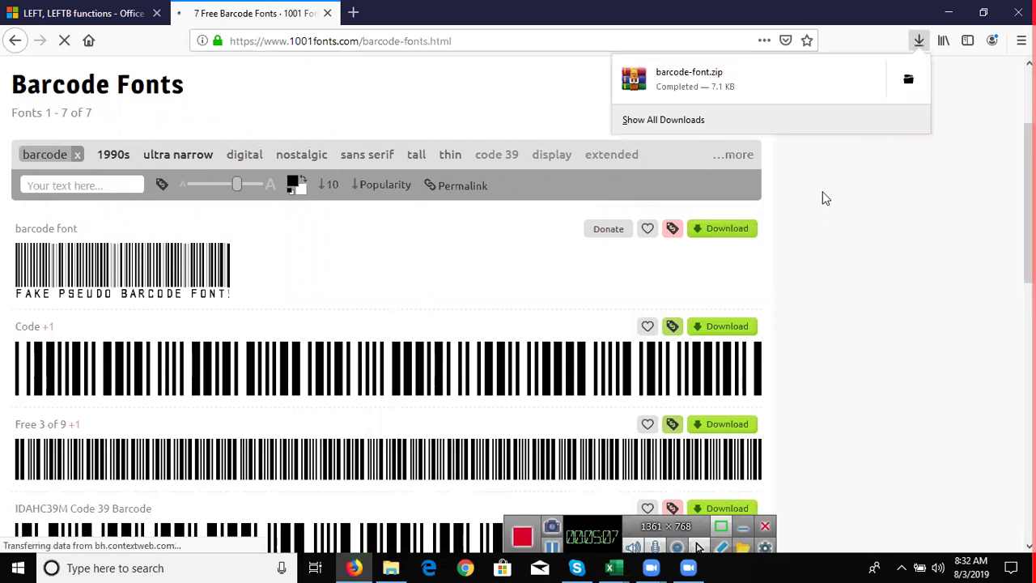
# Close the downloads list and WinRAR reminder, install the barcode font, and return to Excel
pyautogui.click(737, 94)
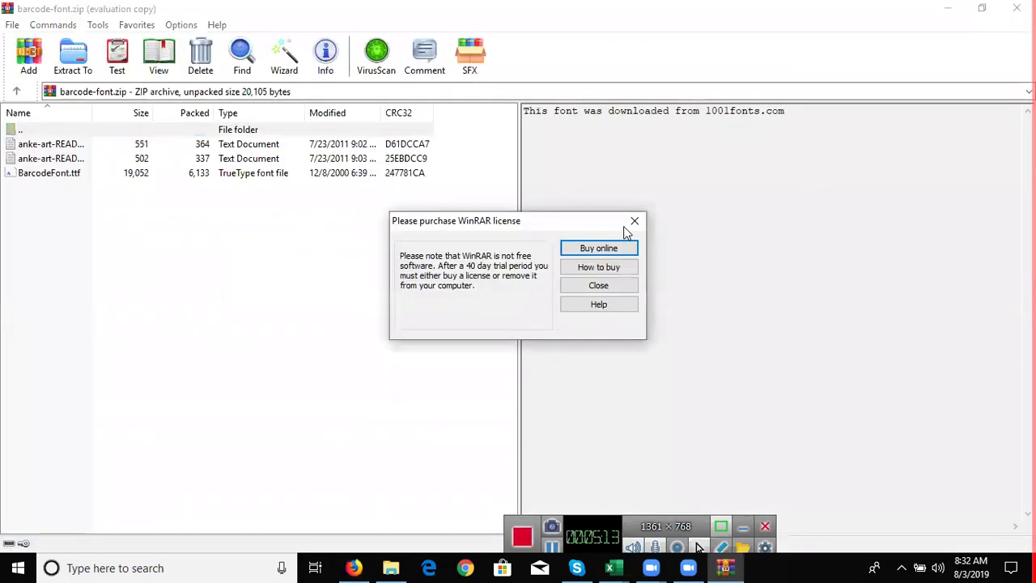
pyautogui.click(48, 173)
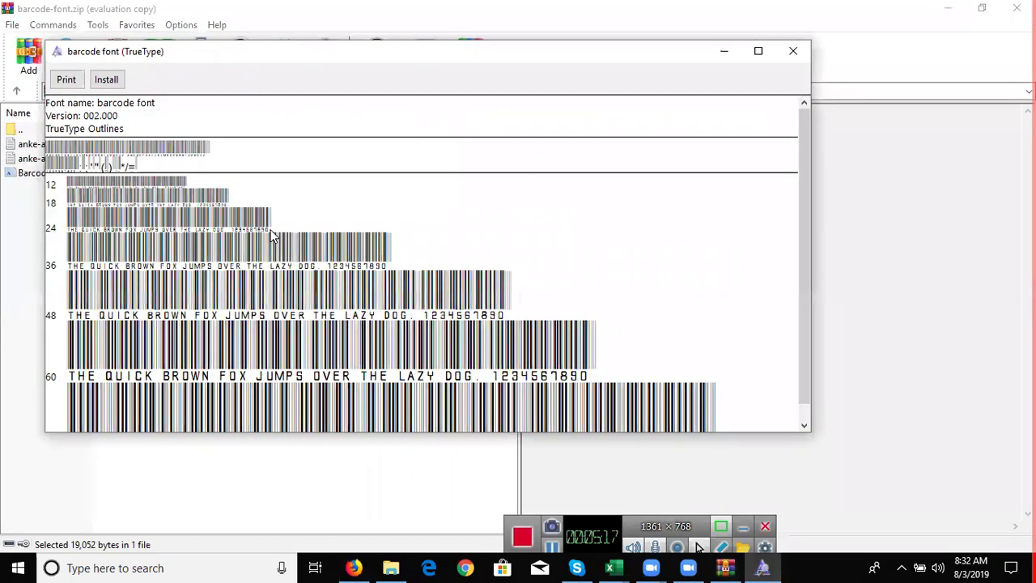
pyautogui.click(106, 79)
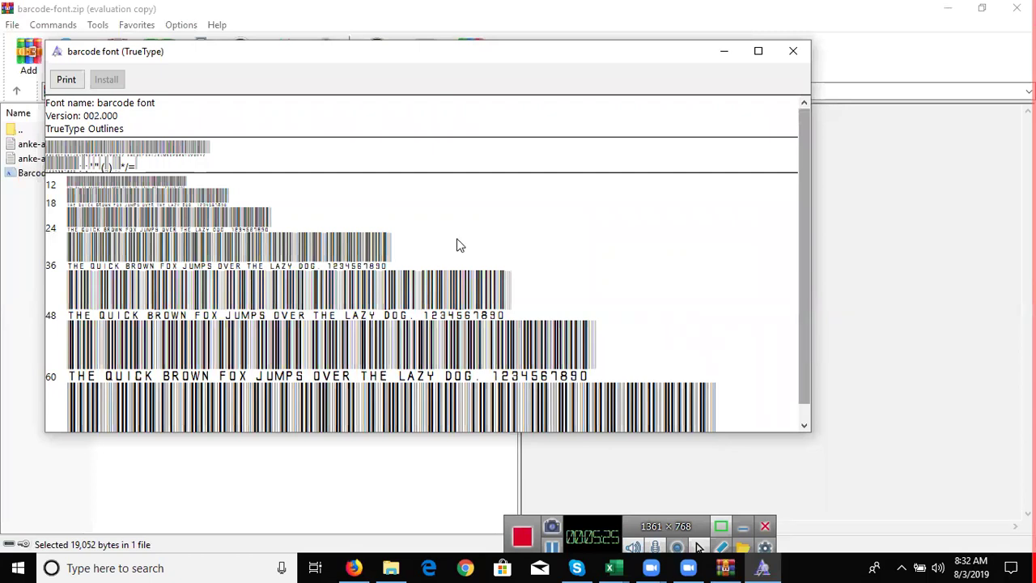
pyautogui.click(615, 567)
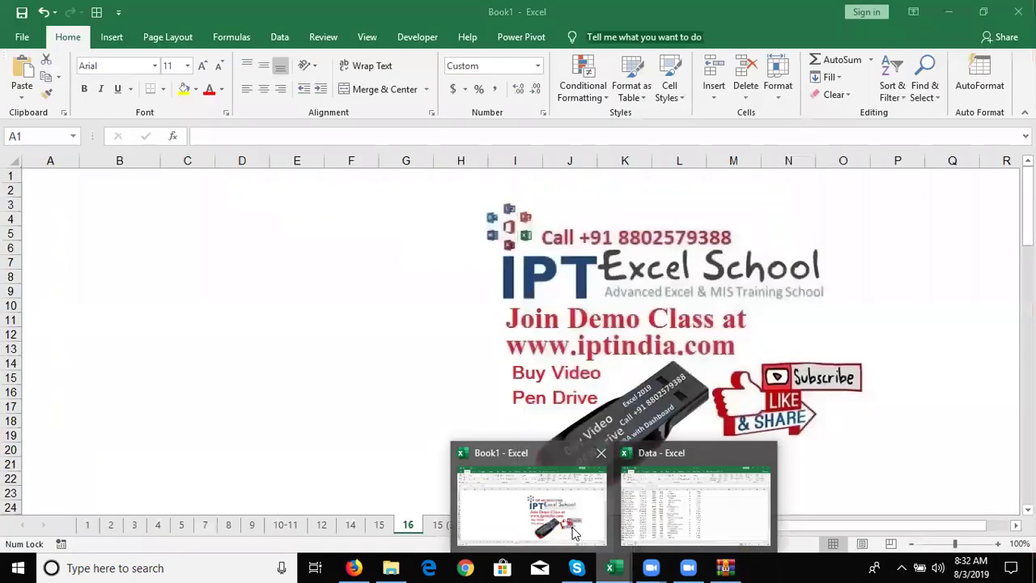
# Start entering a font name for B3:B4, then cancel it and keep Arial
pyautogui.click(121, 64)
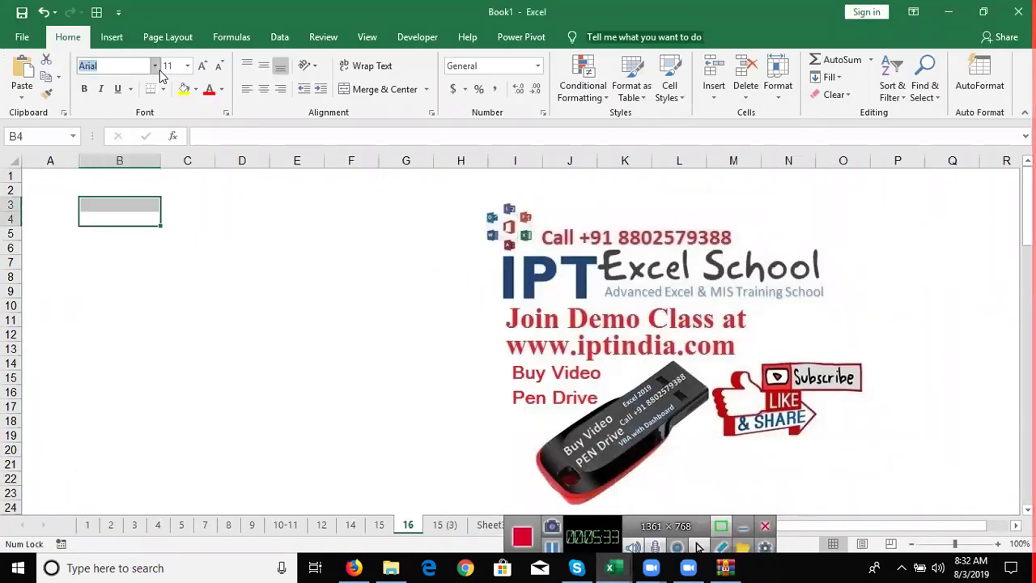
pyautogui.write('Ba')
pyautogui.press('BackSpace')
pyautogui.press('BackSpace')
pyautogui.write('aRC')
pyautogui.press('Escape')
# Save the workbook as 'TOP 100 tRIKS' in D:\DVD
pyautogui.click(22, 13)
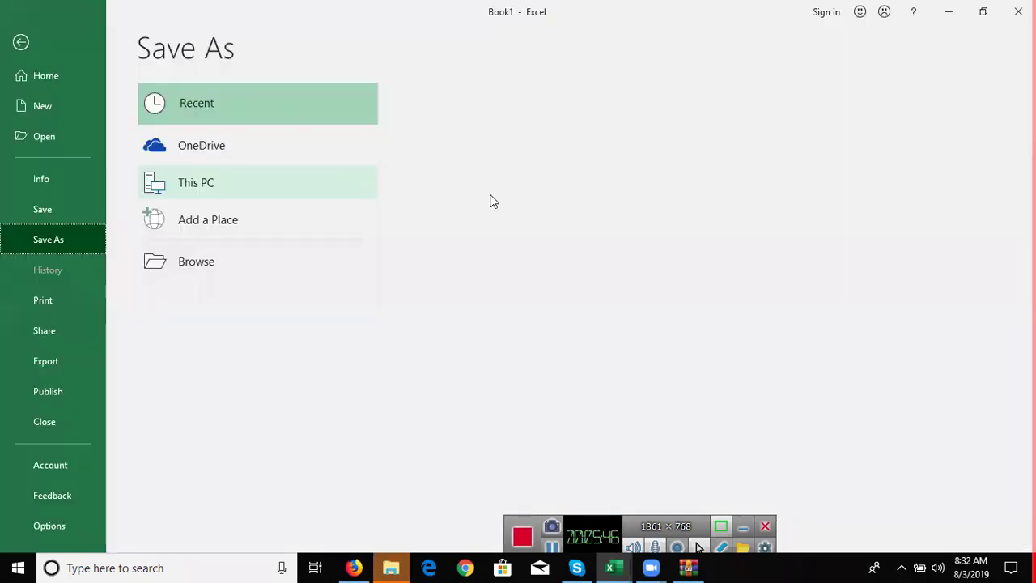
pyautogui.click(462, 296)
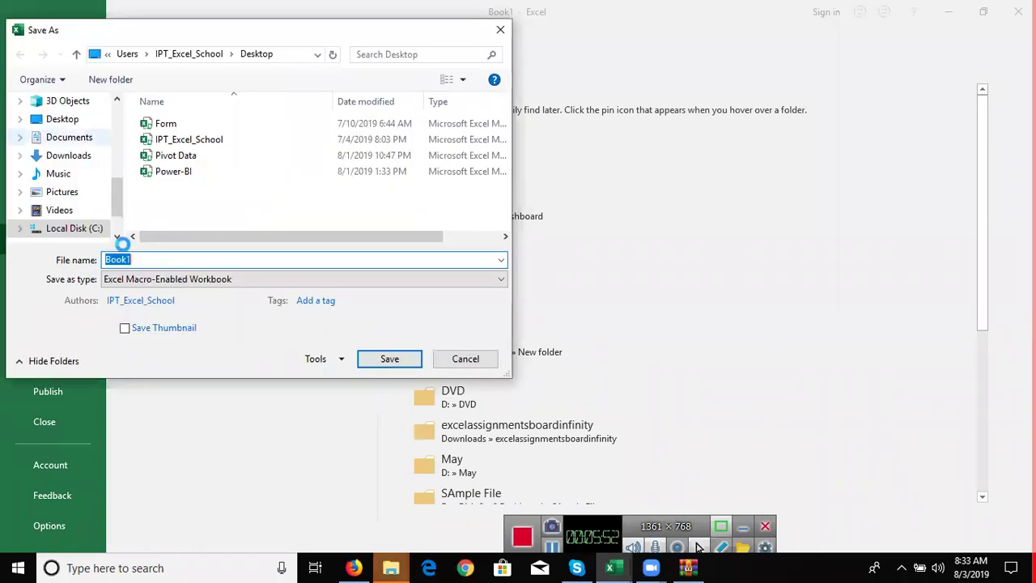
pyautogui.click(58, 119)
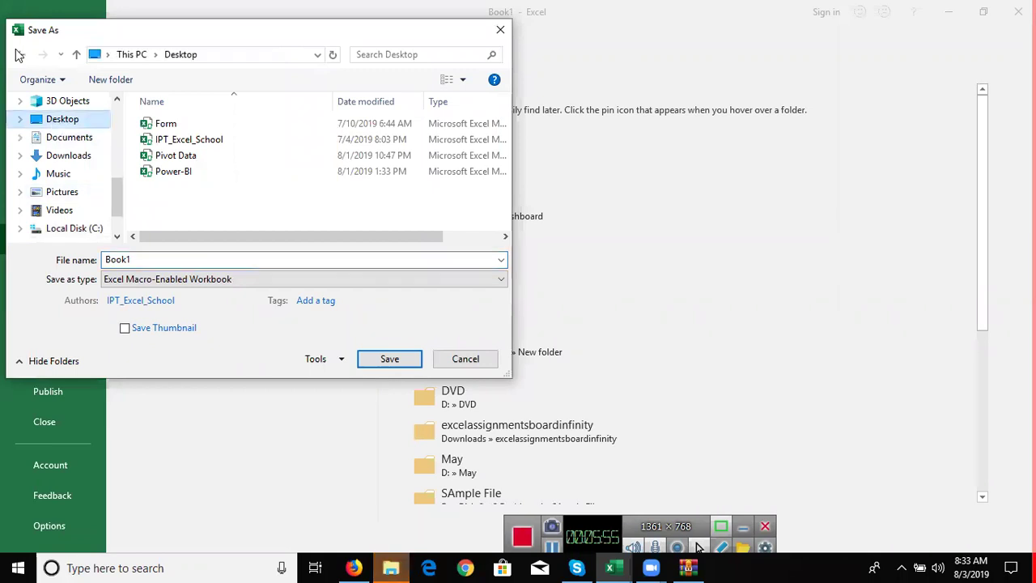
pyautogui.click(21, 58)
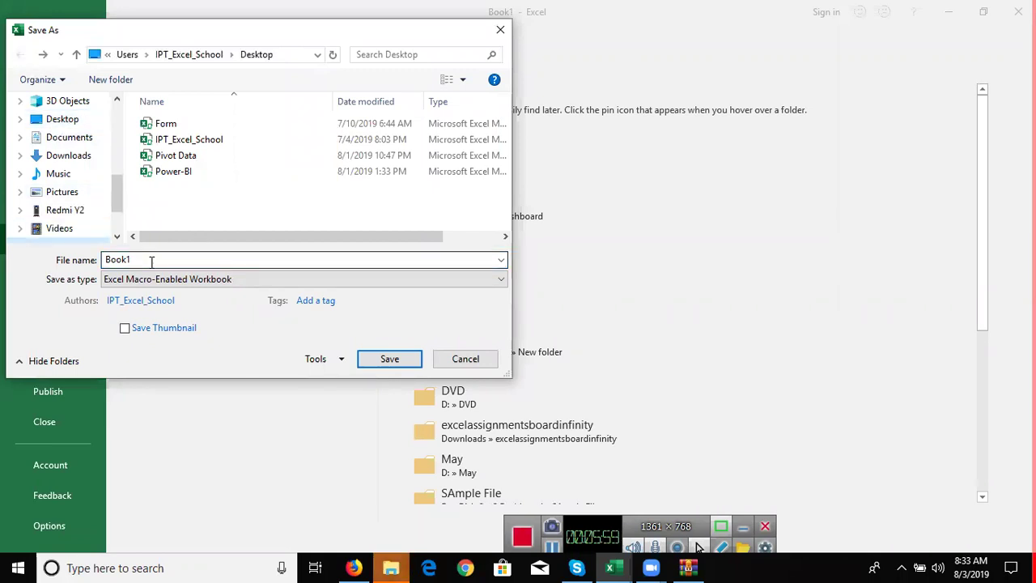
pyautogui.moveTo(116, 205); pyautogui.dragTo(116, 220)
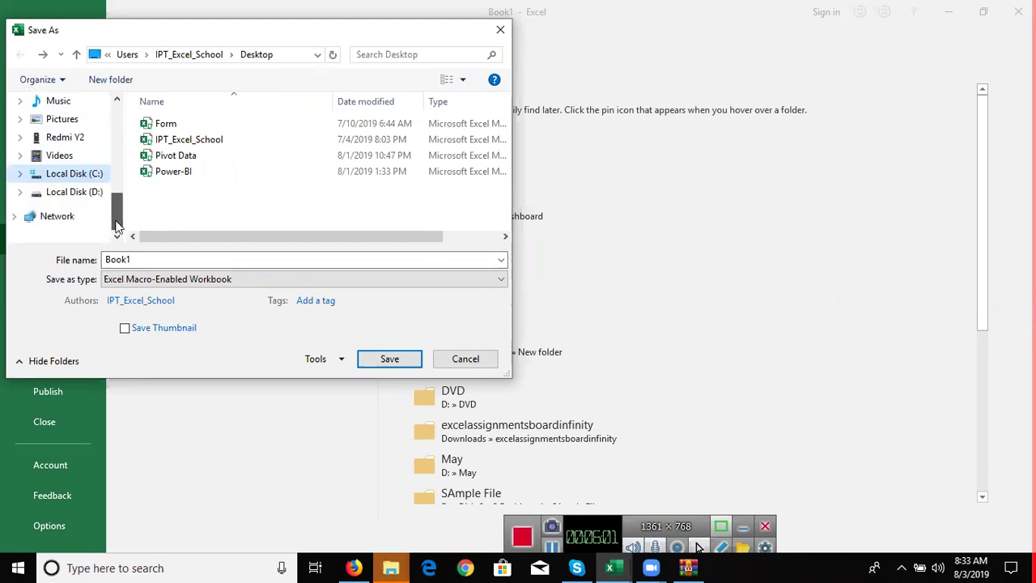
pyautogui.press('Down')
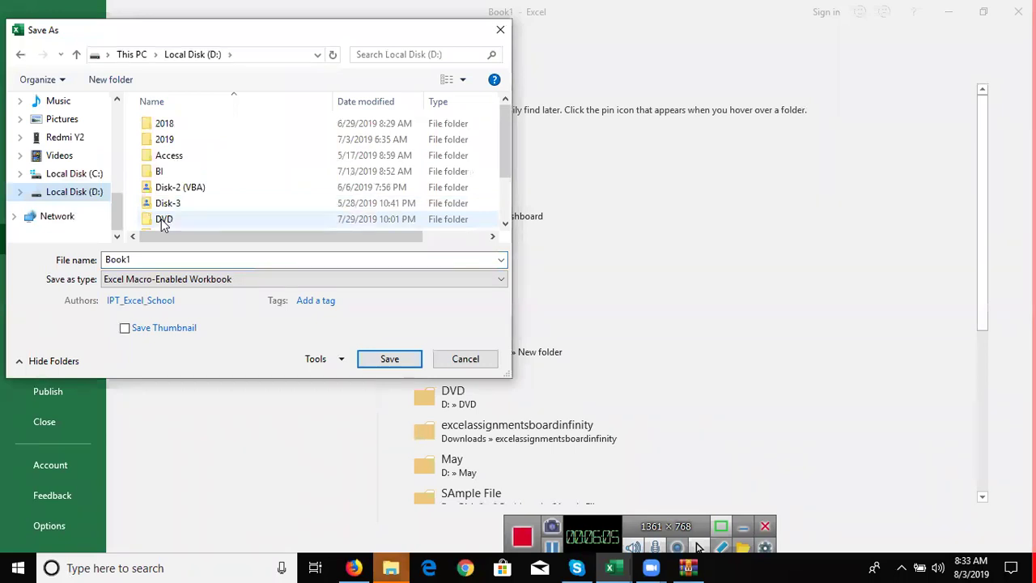
pyautogui.click(161, 218)
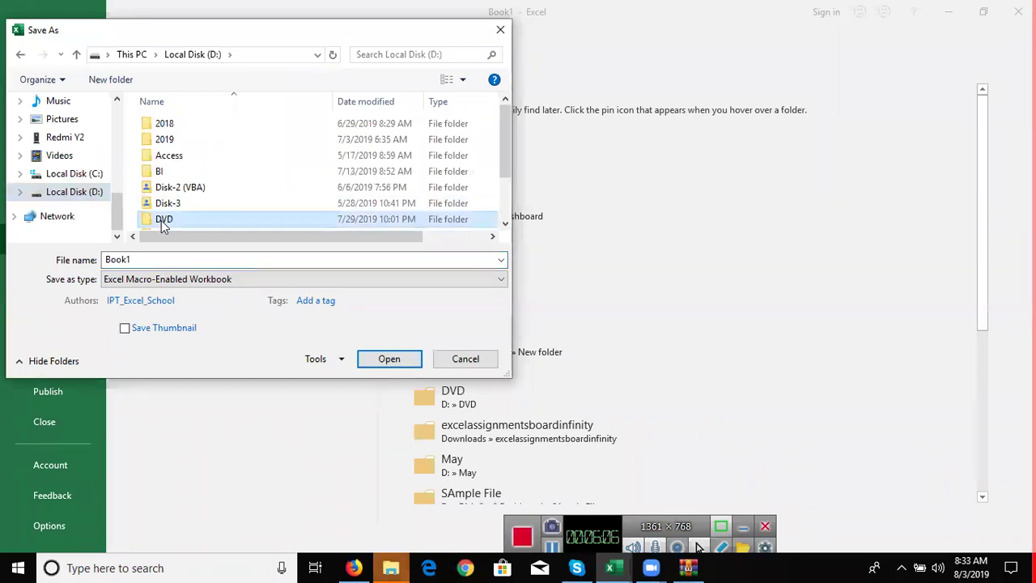
pyautogui.doubleClick(161, 264)
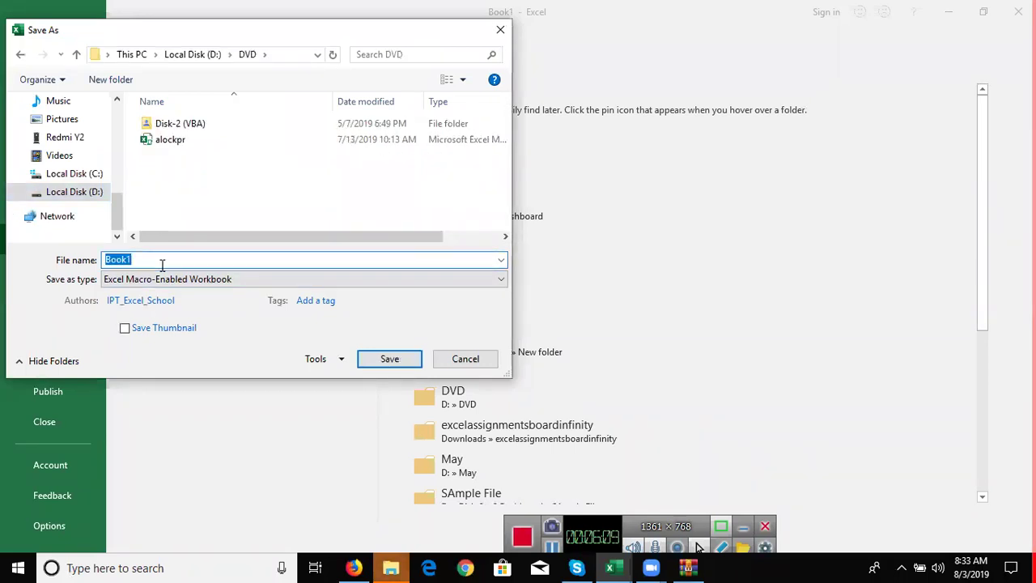
pyautogui.write('TOP 10')
pyautogui.write('0')
pyautogui.write(' tRIKS')
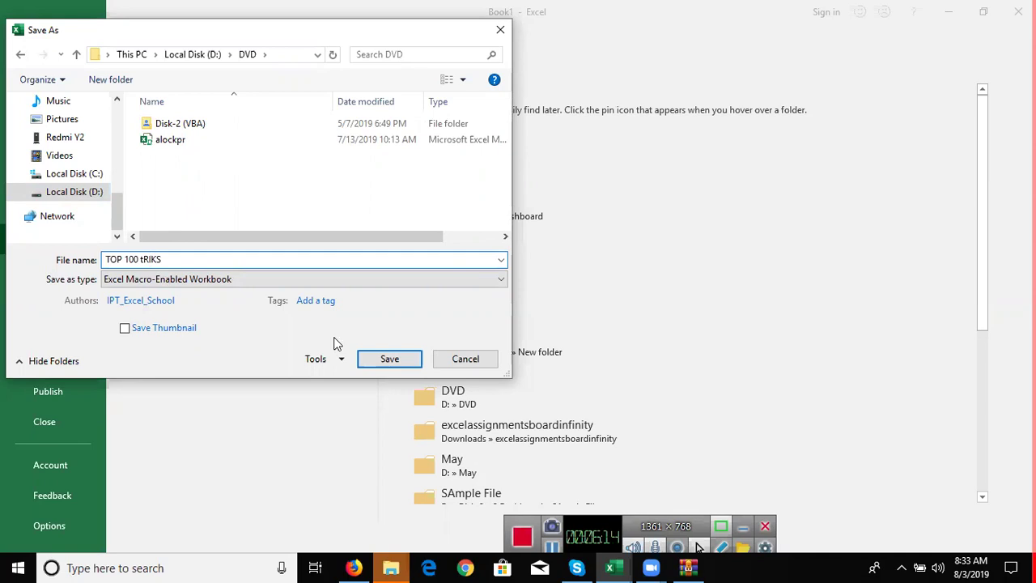
pyautogui.click(383, 359)
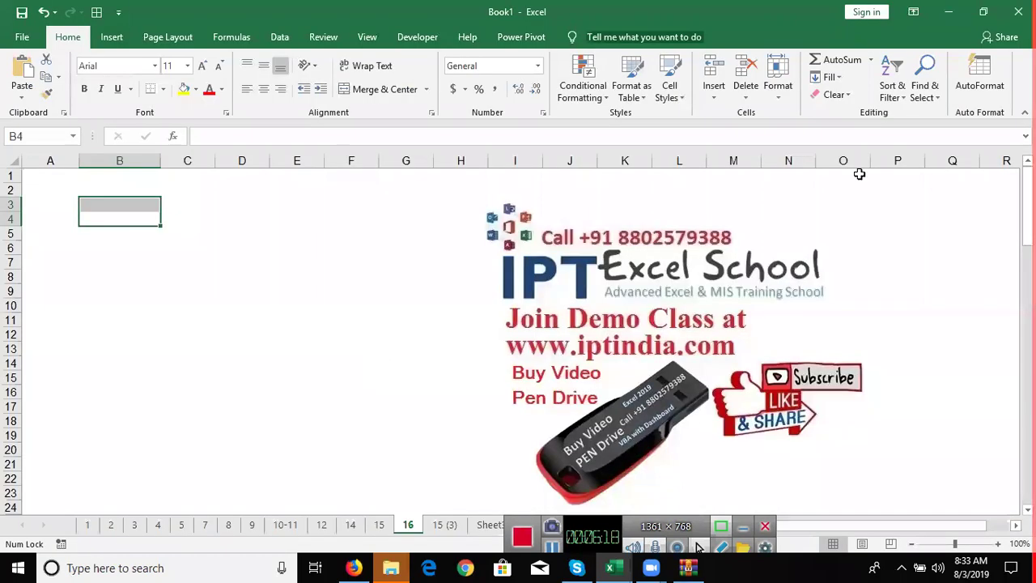
# Close Firefox with all its tabs, minimise File Explorer, and close Excel
pyautogui.hotkey('alt', 'Tab')
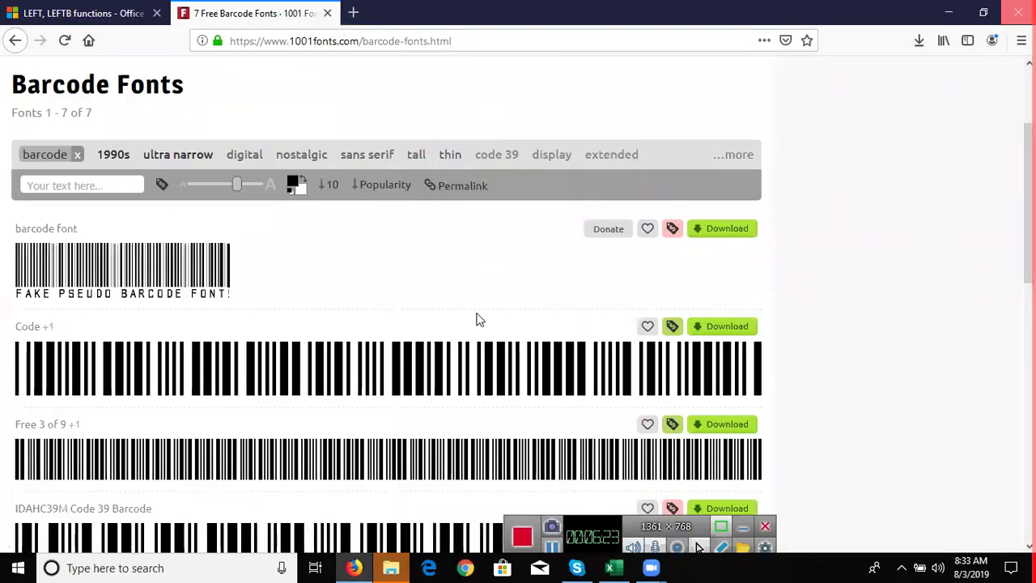
pyautogui.hotkey('alt', 'F4')
pyautogui.click(465, 308)
pyautogui.click(945, 7)
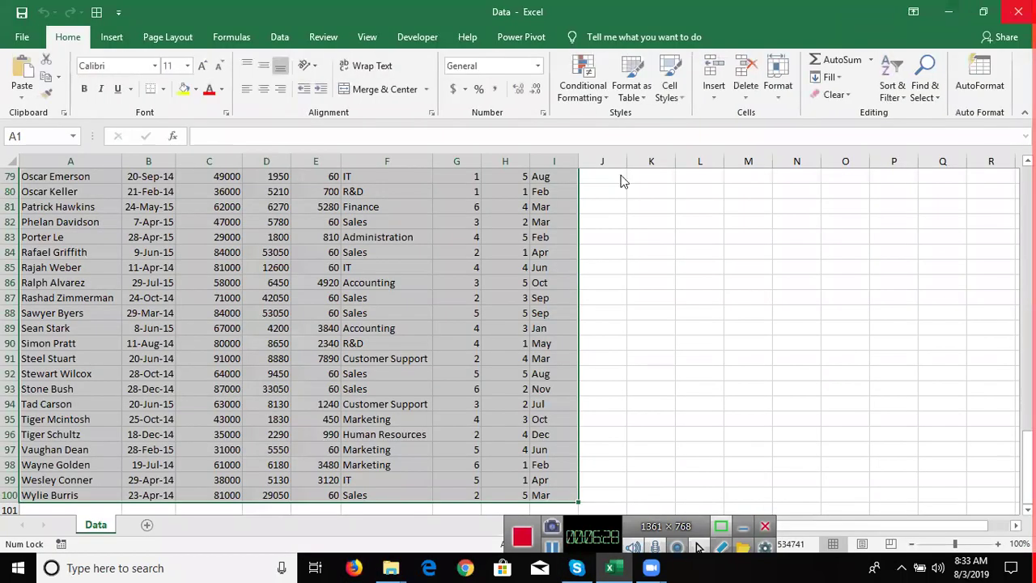
pyautogui.hotkey('alt', 'F4')
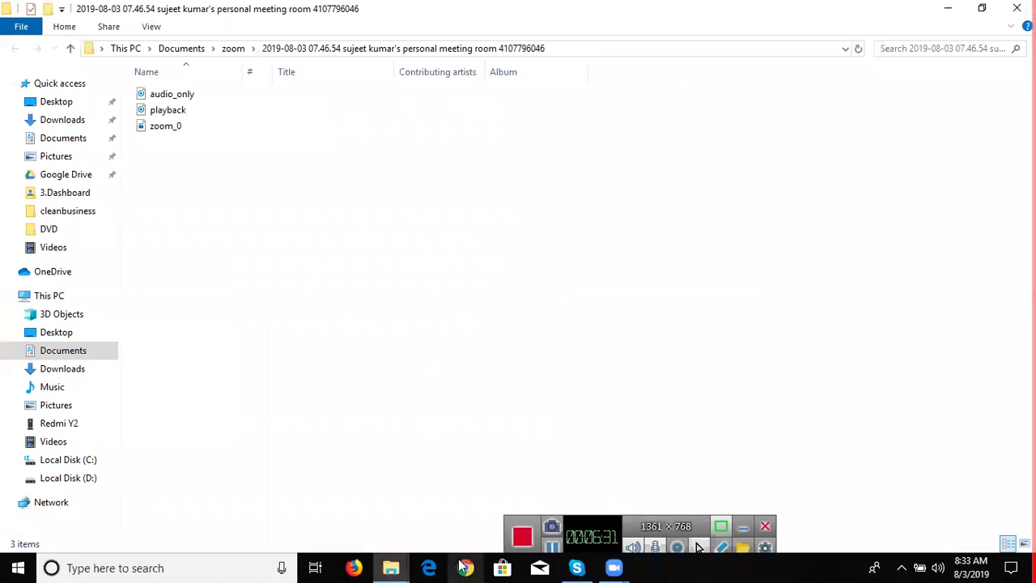
# Search for Excel from the Start menu, launch it, and start a blank workbook
pyautogui.press('super')
pyautogui.write('xce')
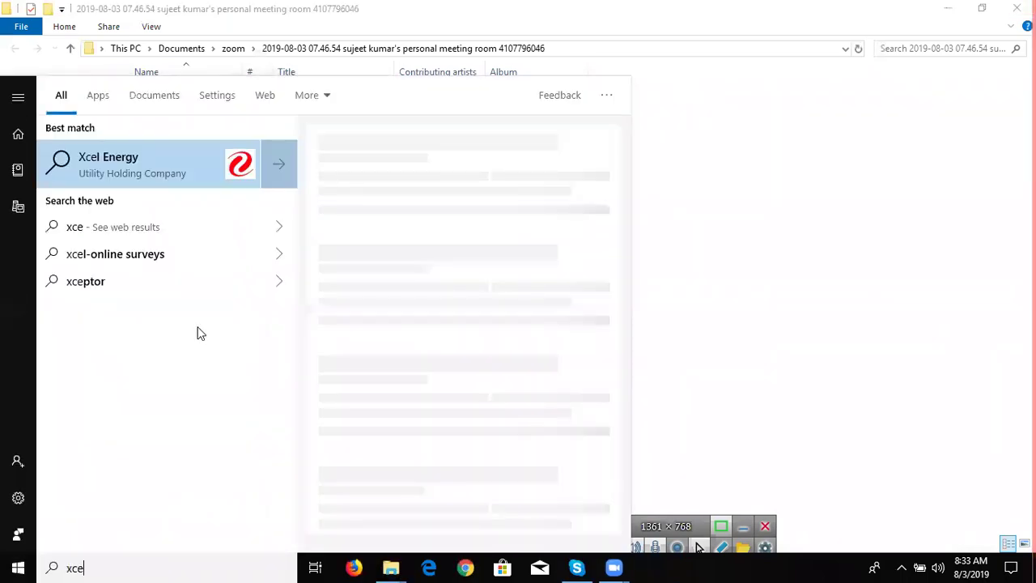
pyautogui.press('BackSpace')
pyautogui.press('BackSpace')
pyautogui.press('BackSpace')
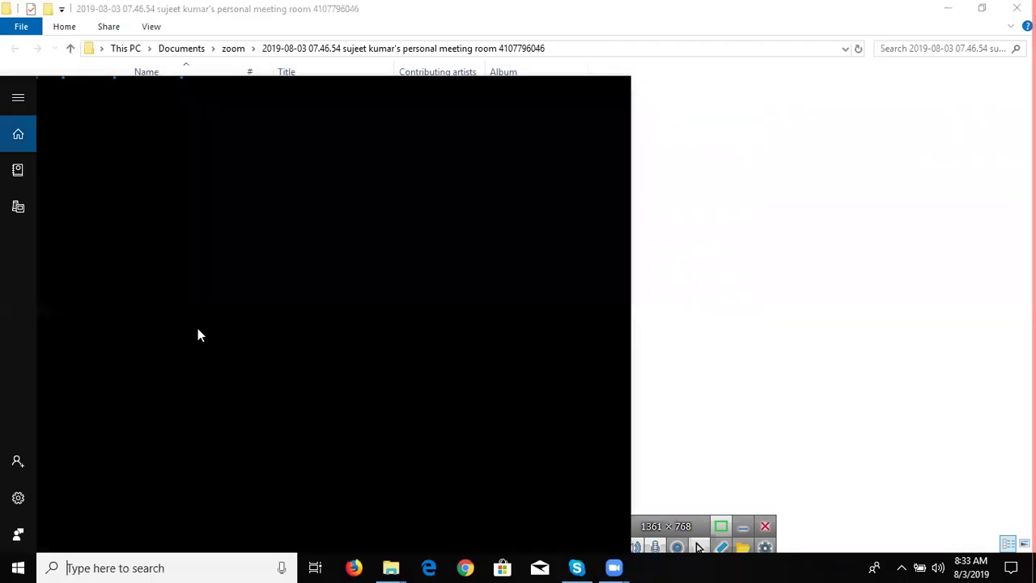
pyautogui.write('excel')
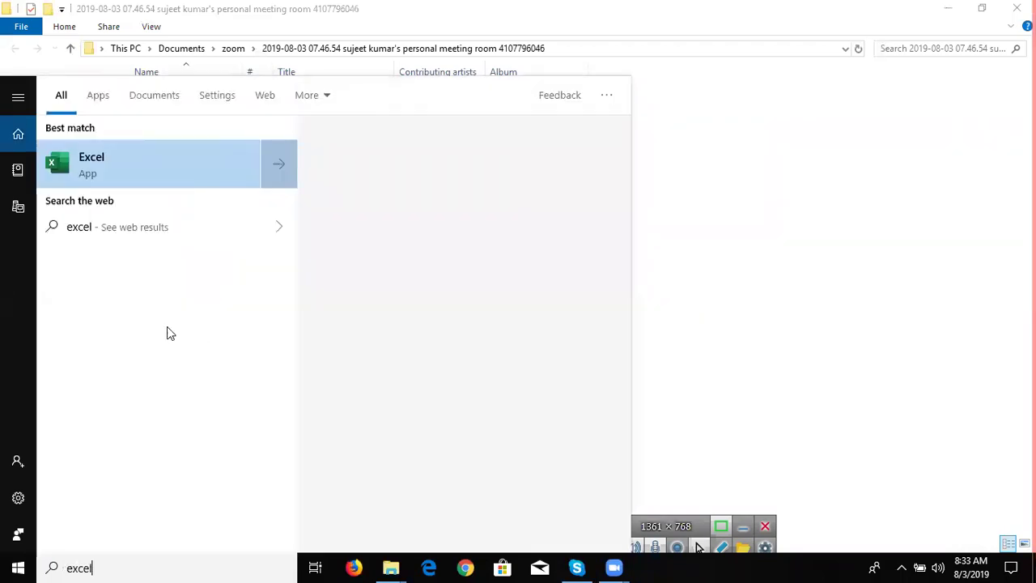
pyautogui.click(209, 173)
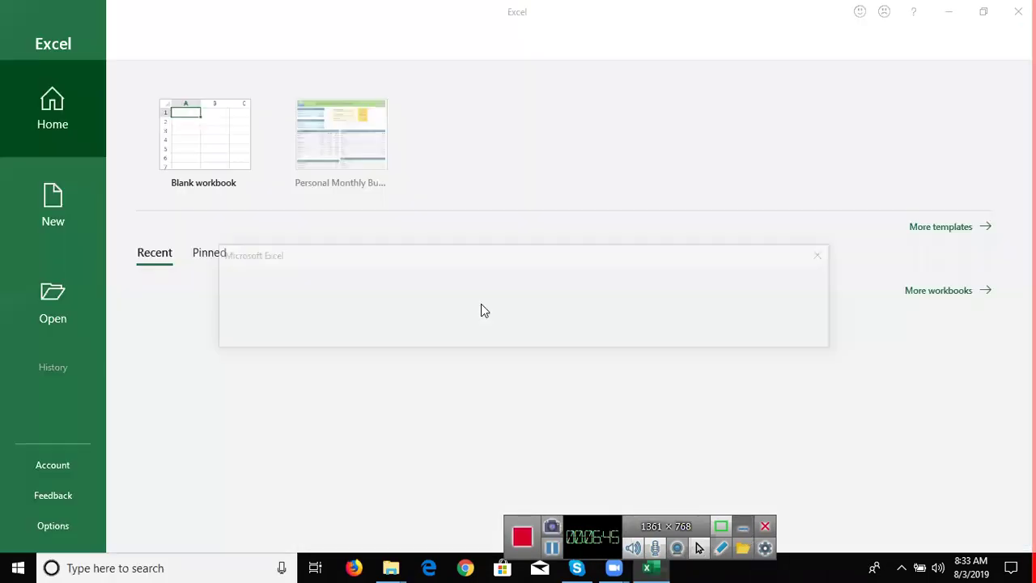
pyautogui.press('Escape')
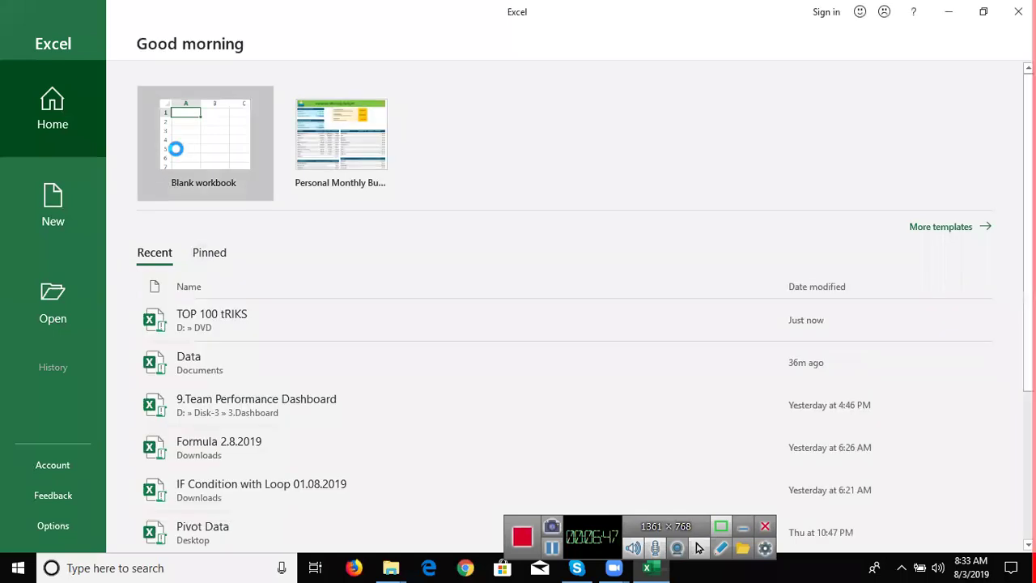
pyautogui.click(180, 155)
# Apply the barcode font to cell B2
pyautogui.click(23, 47)
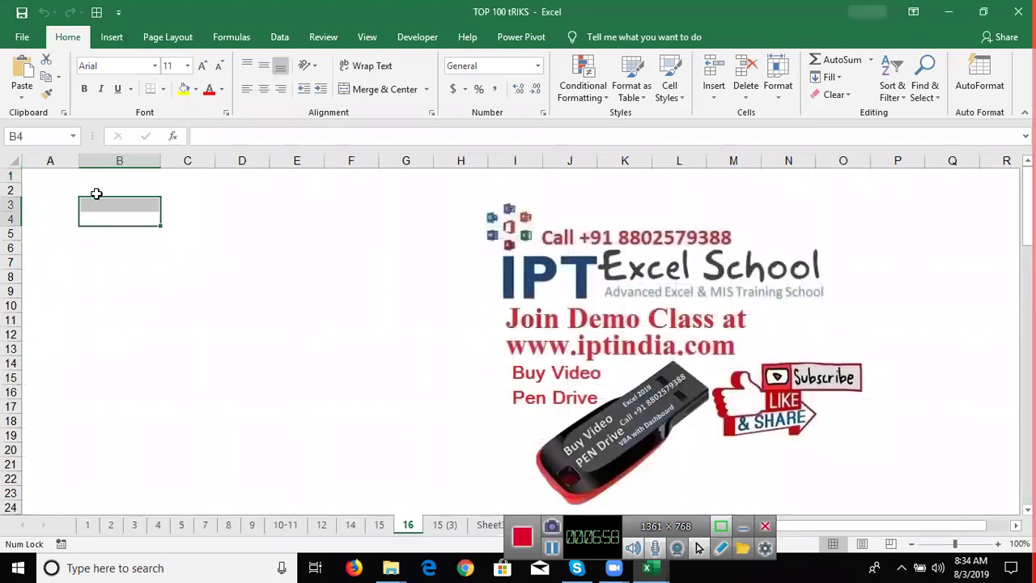
pyautogui.press('Down')
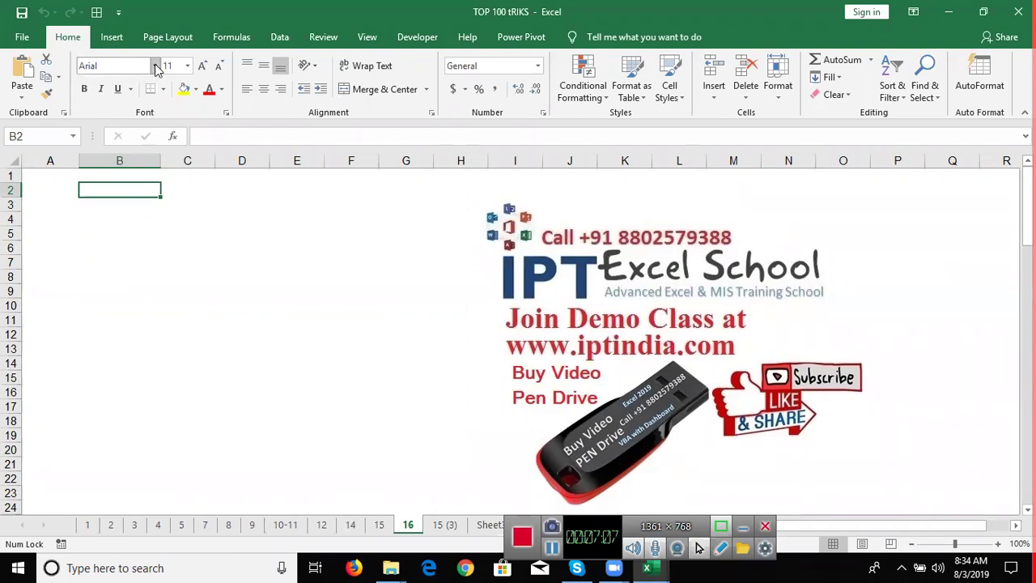
pyautogui.click(155, 67)
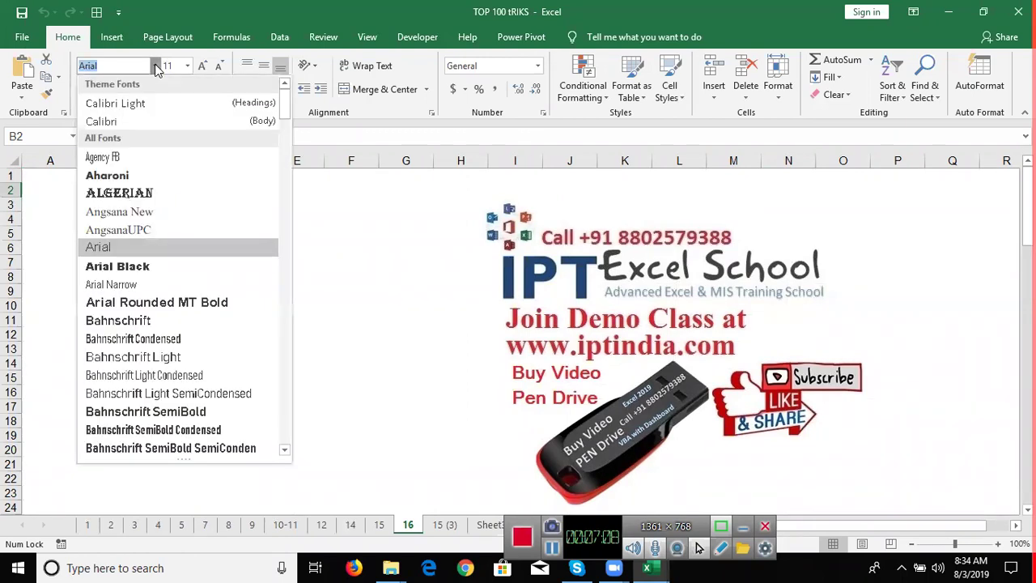
pyautogui.press('Down')
pyautogui.press('Down')
pyautogui.press('Down')
pyautogui.press('Down')
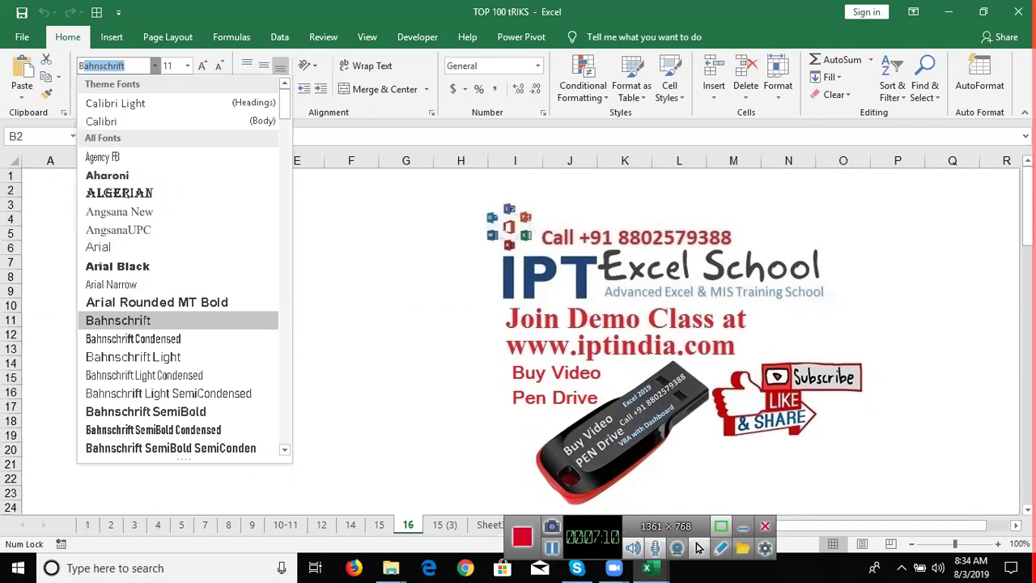
pyautogui.write('Bb')
pyautogui.press('BackSpace')
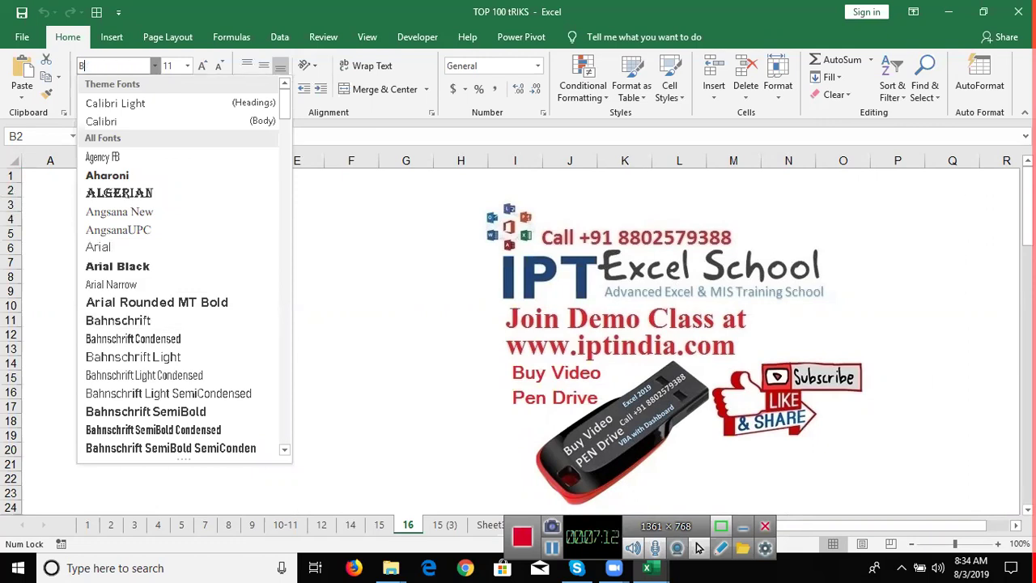
pyautogui.write('a')
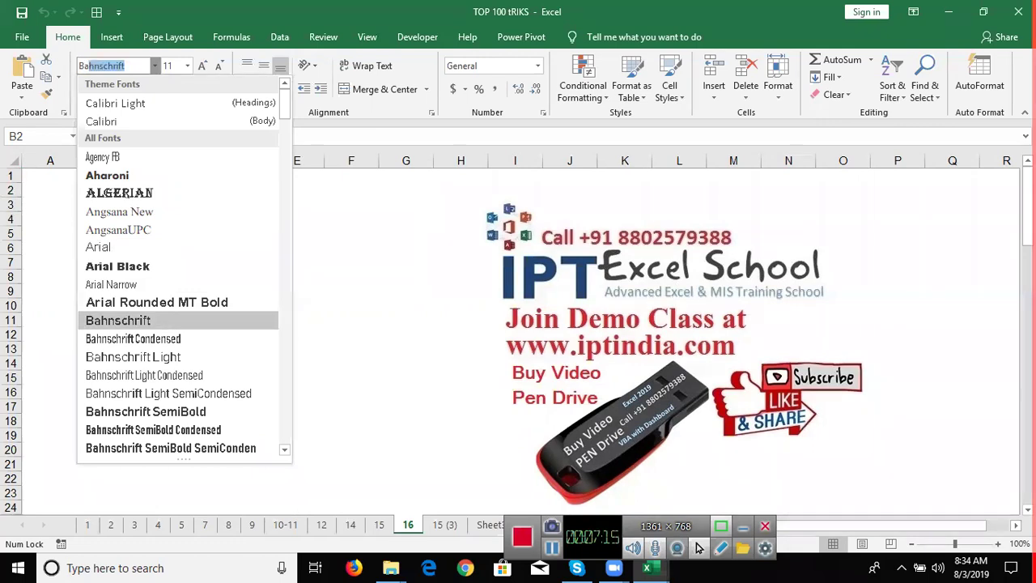
pyautogui.write('rcode font')
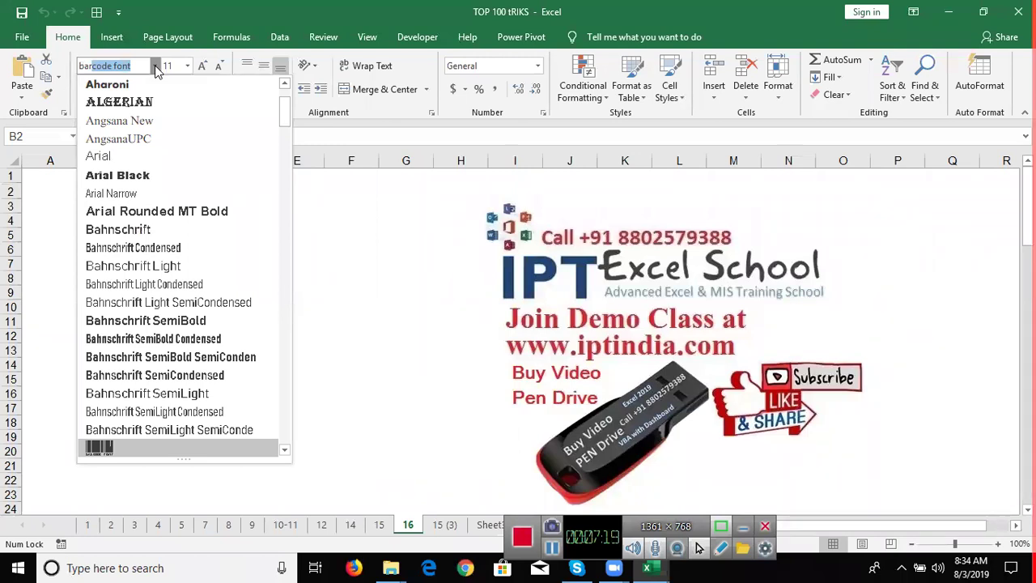
pyautogui.press('Return')
# Enter 123456789 in B2 and increase its font size to 72
pyautogui.write('487')
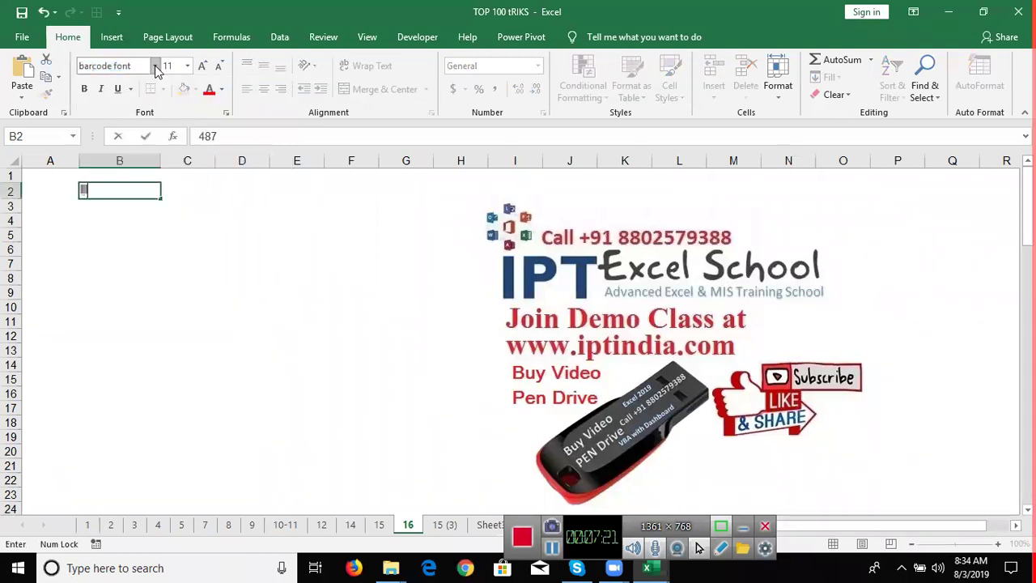
pyautogui.write('54578')
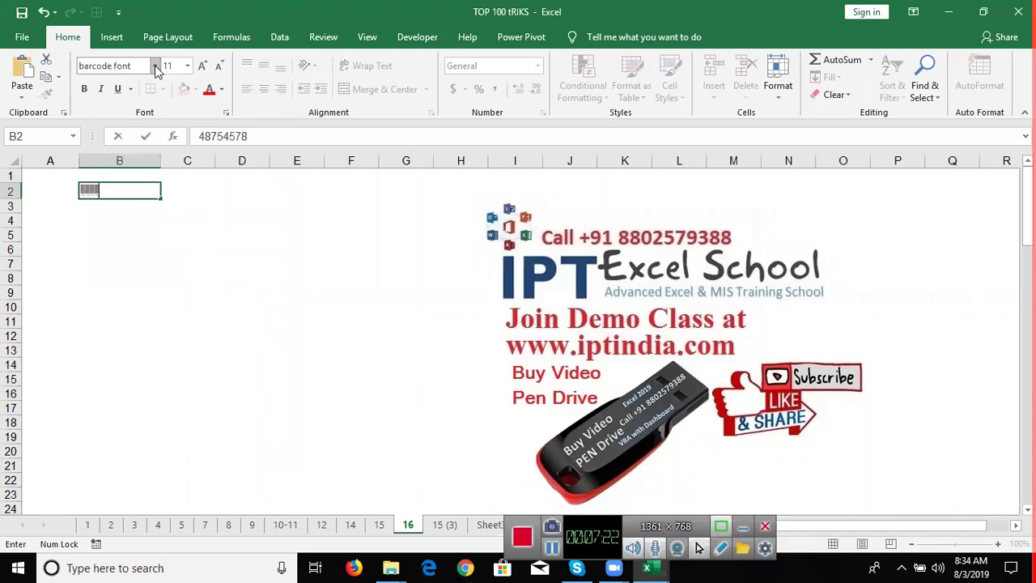
pyautogui.press('BackSpace')
pyautogui.press('BackSpace')
pyautogui.press('BackSpace')
pyautogui.press('BackSpace')
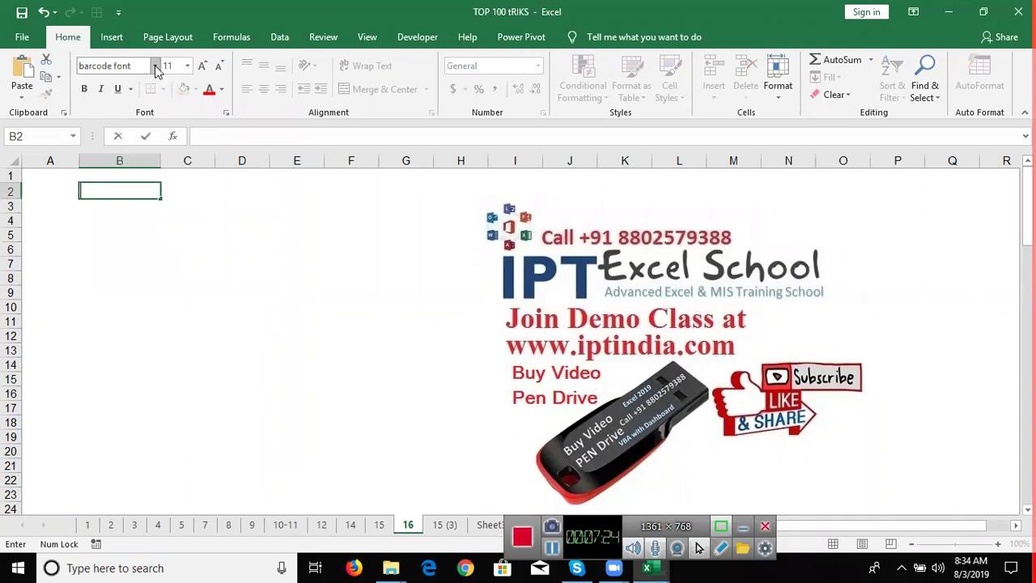
pyautogui.write('123456')
pyautogui.write('789')
pyautogui.press('Return')
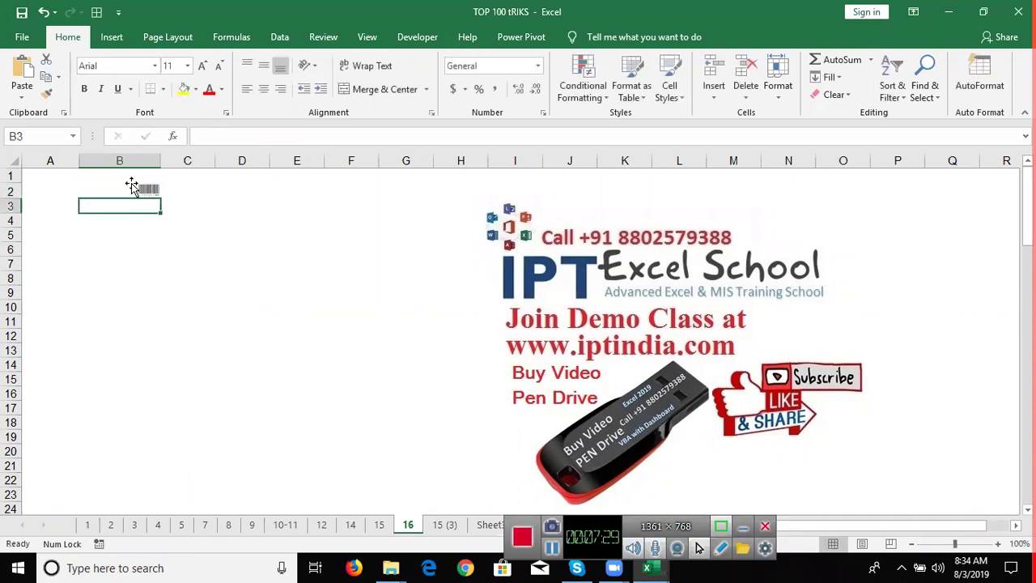
pyautogui.press('Up')
pyautogui.click(204, 70)
pyautogui.click(204, 70)
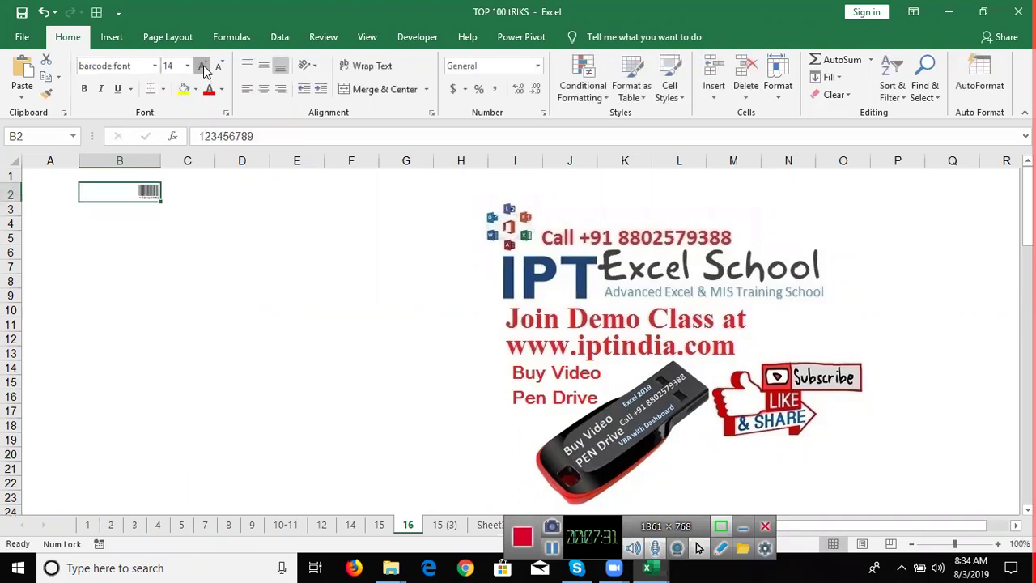
pyautogui.click(204, 69)
pyautogui.click(204, 70)
pyautogui.click(204, 70)
pyautogui.click(204, 69)
pyautogui.click(204, 69)
pyautogui.click(204, 70)
pyautogui.click(204, 70)
pyautogui.click(204, 69)
pyautogui.click(204, 70)
pyautogui.click(204, 70)
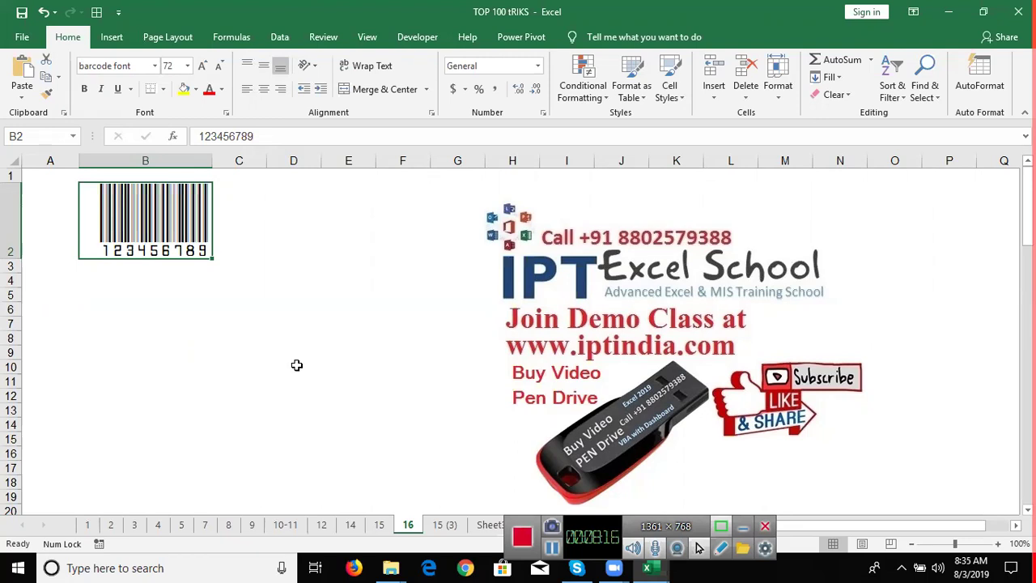
# Rename sheet 15 (3) to 17 and duplicate it as 17 (2)
pyautogui.click(452, 527)
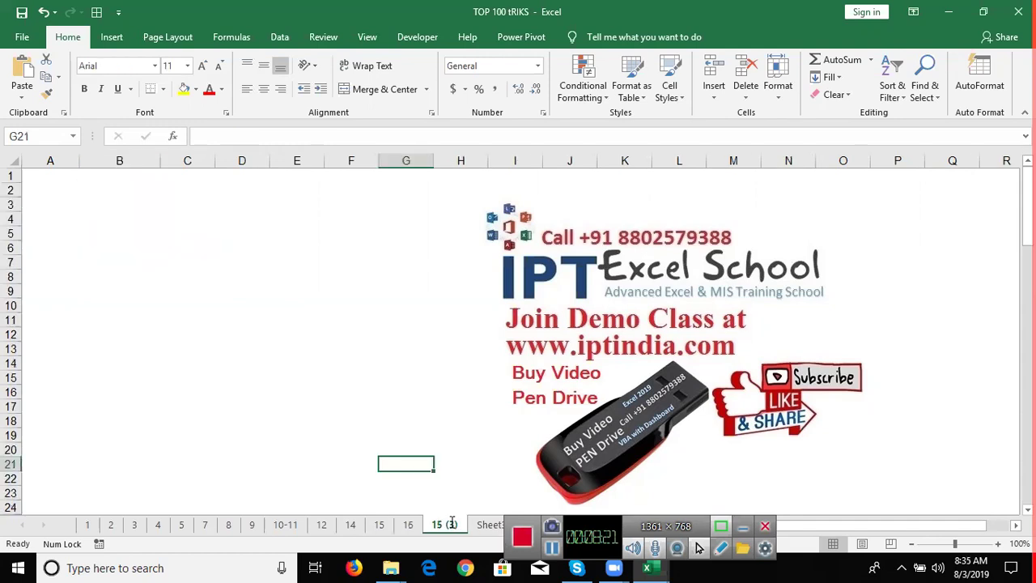
pyautogui.doubleClick(445, 524)
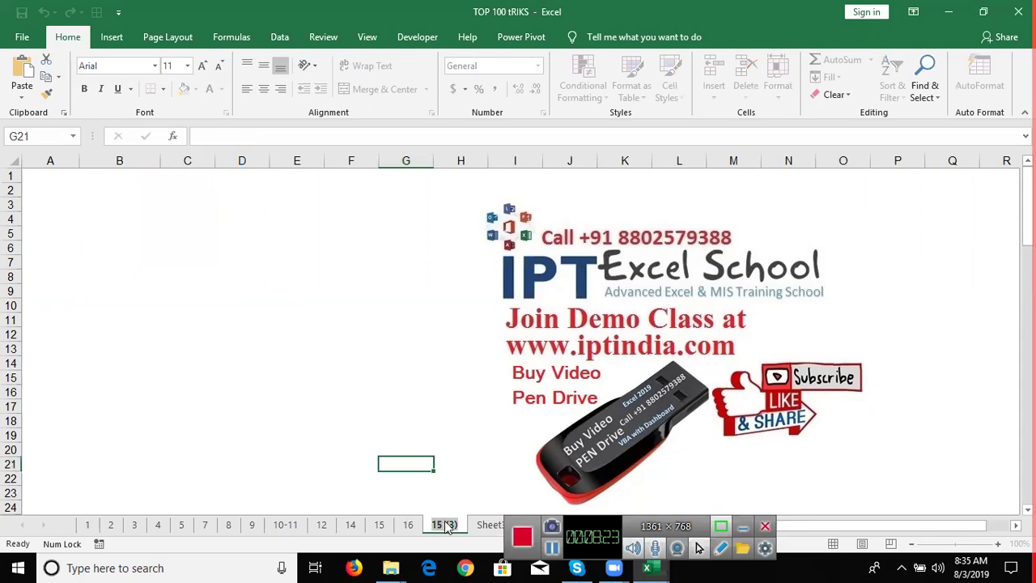
pyautogui.write('17')
pyautogui.press('Return')
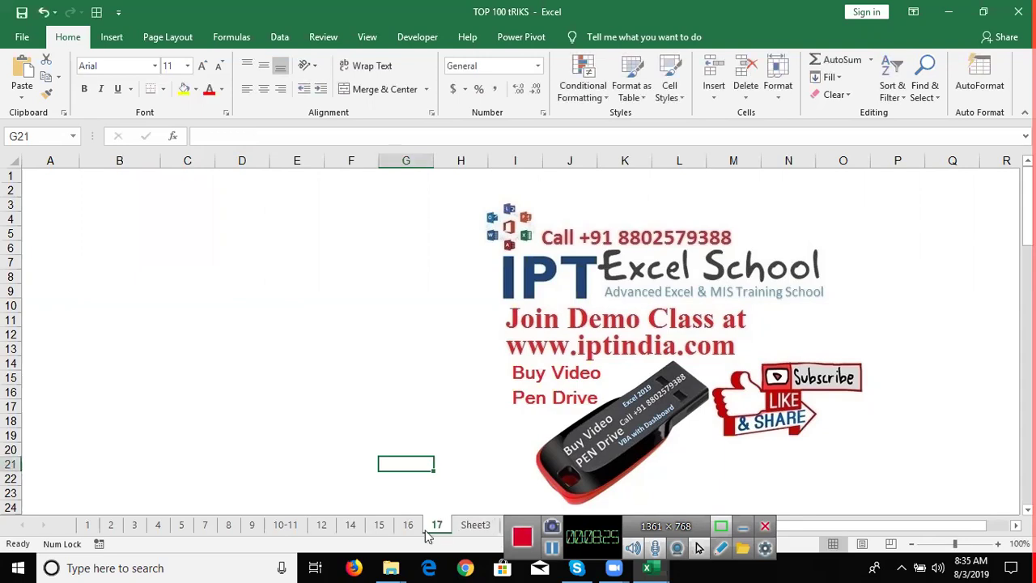
pyautogui.moveTo(447, 526); pyautogui.dragTo(442, 529)
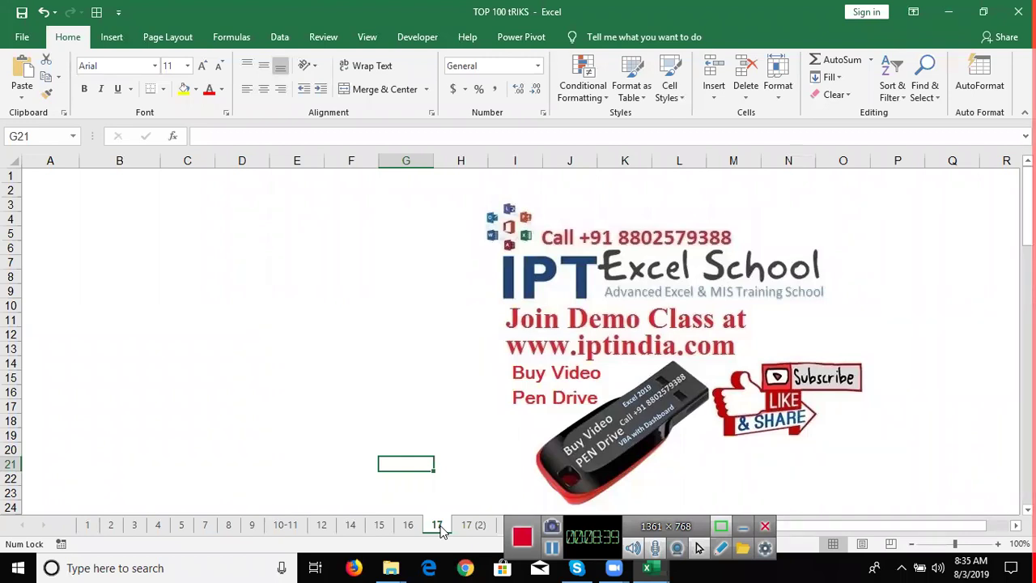
# Enter 8/1 in A1 and fill dates down to 15-Aug-19 in A15
pyautogui.click(56, 178)
pyautogui.write('8/1')
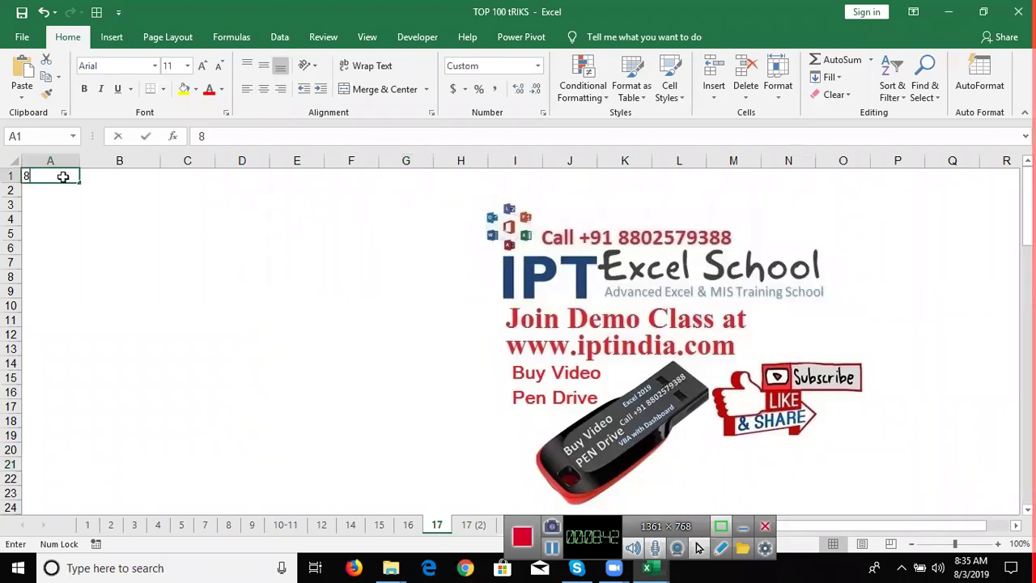
pyautogui.press('Return')
pyautogui.press('Up')
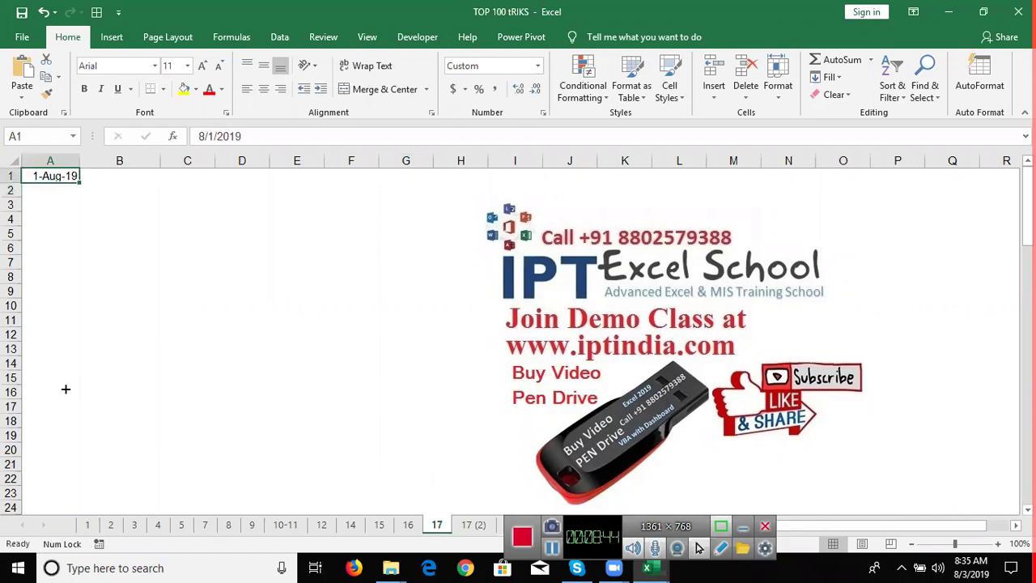
pyautogui.moveTo(79, 183); pyautogui.dragTo(66, 381)
pyautogui.click(120, 174)
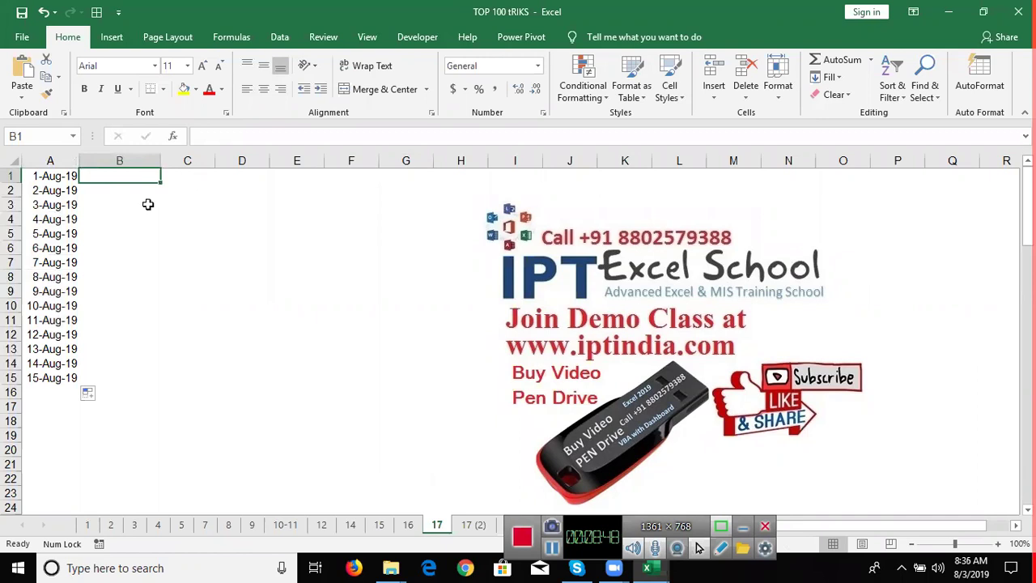
pyautogui.press('Right')
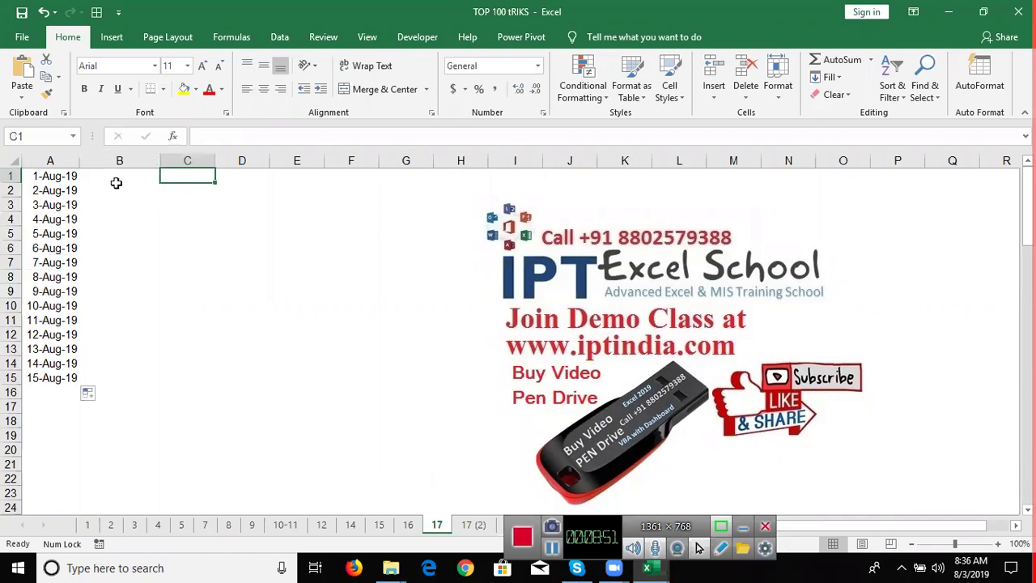
pyautogui.click(118, 179)
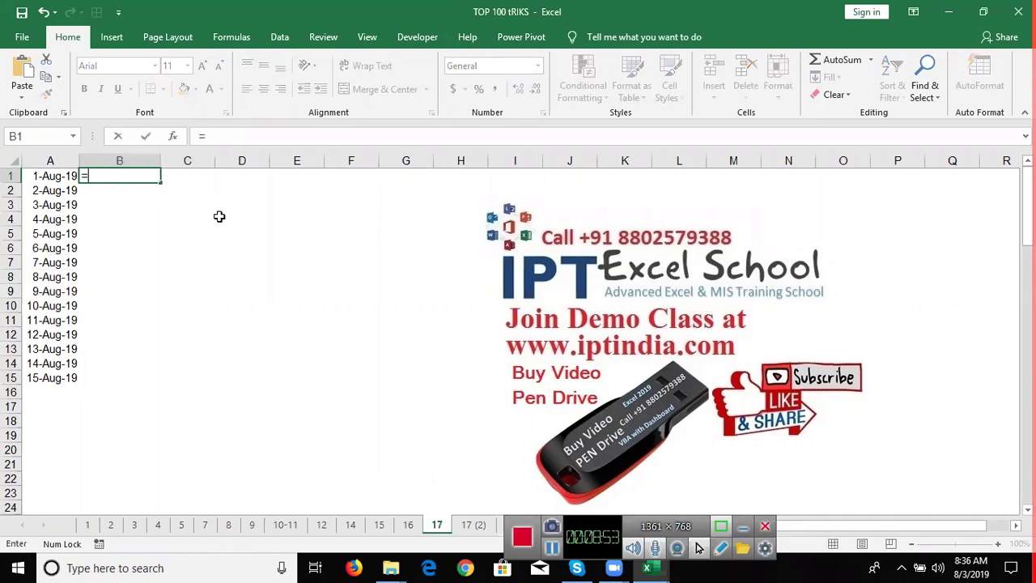
# Enter =TEXT(A1,"mm") in B1 and fill it down to B15
pyautogui.write('=t')
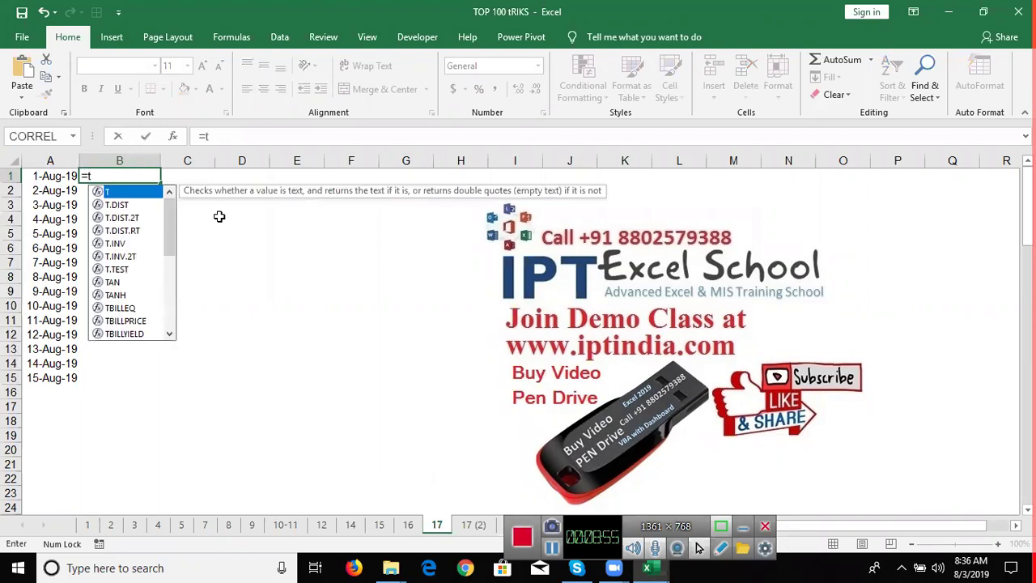
pyautogui.write('e')
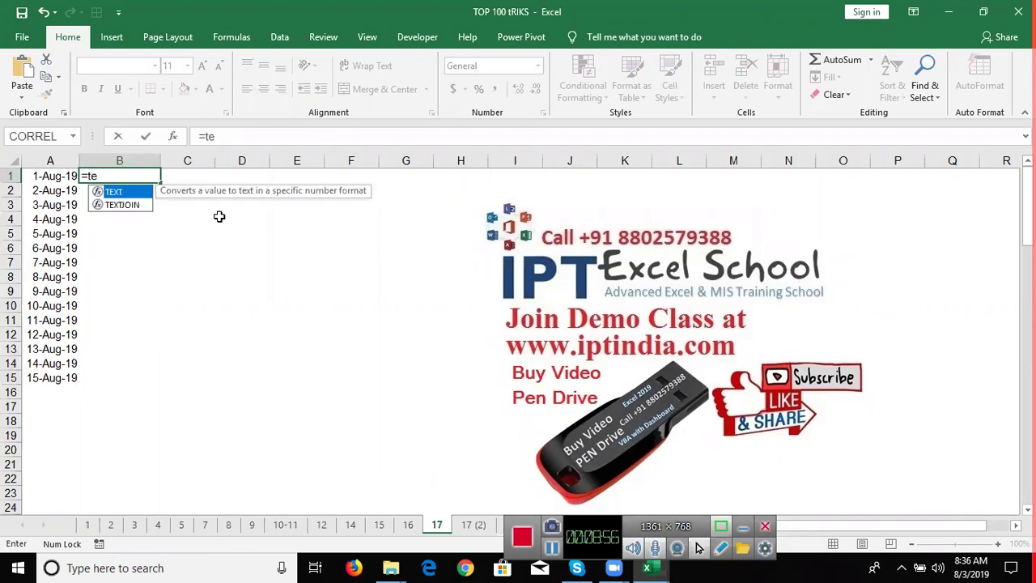
pyautogui.press('Tab')
pyautogui.press('Left')
pyautogui.write(',')
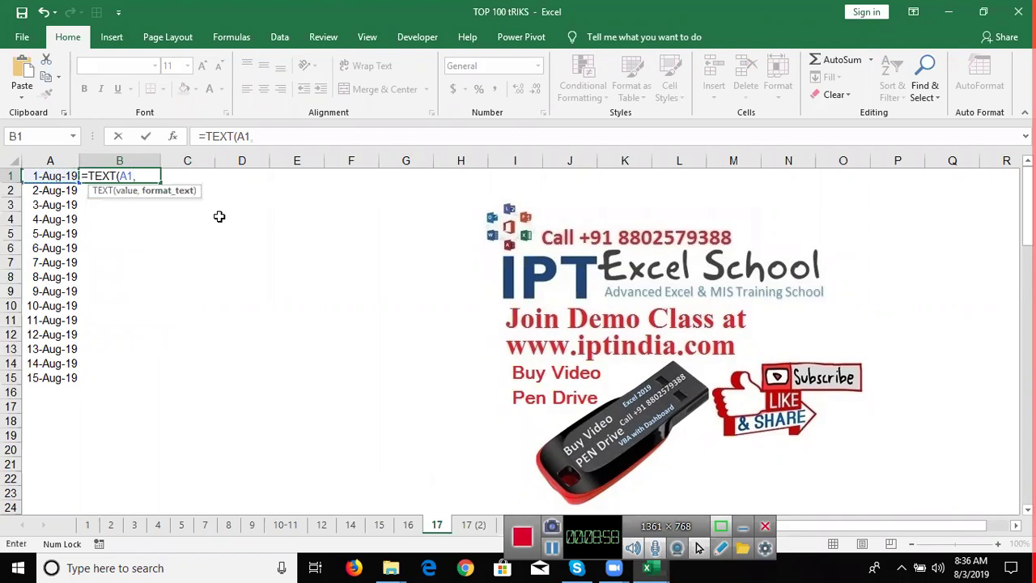
pyautogui.write('"m')
pyautogui.write('m')
pyautogui.press('Return')
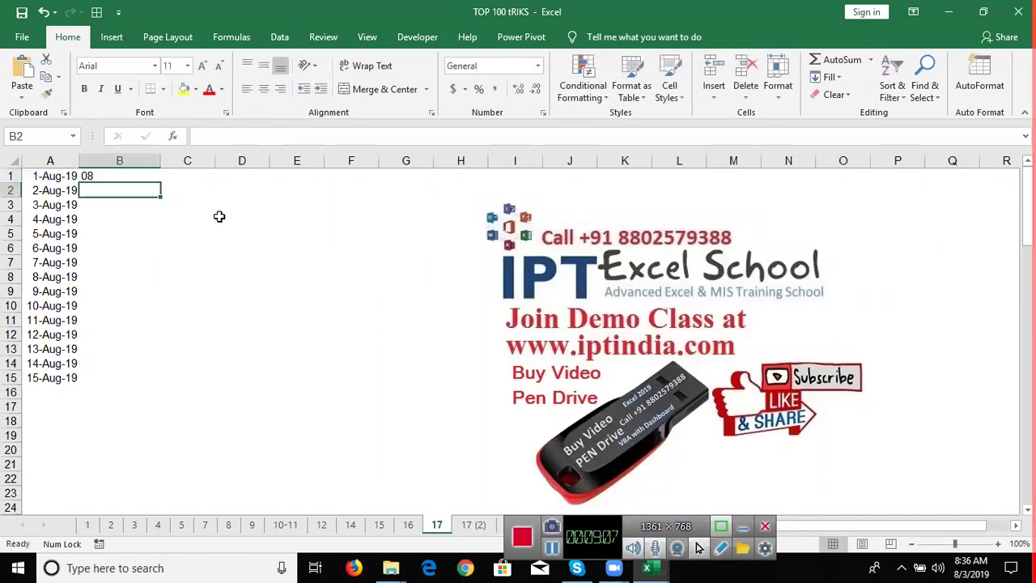
pyautogui.click(145, 179)
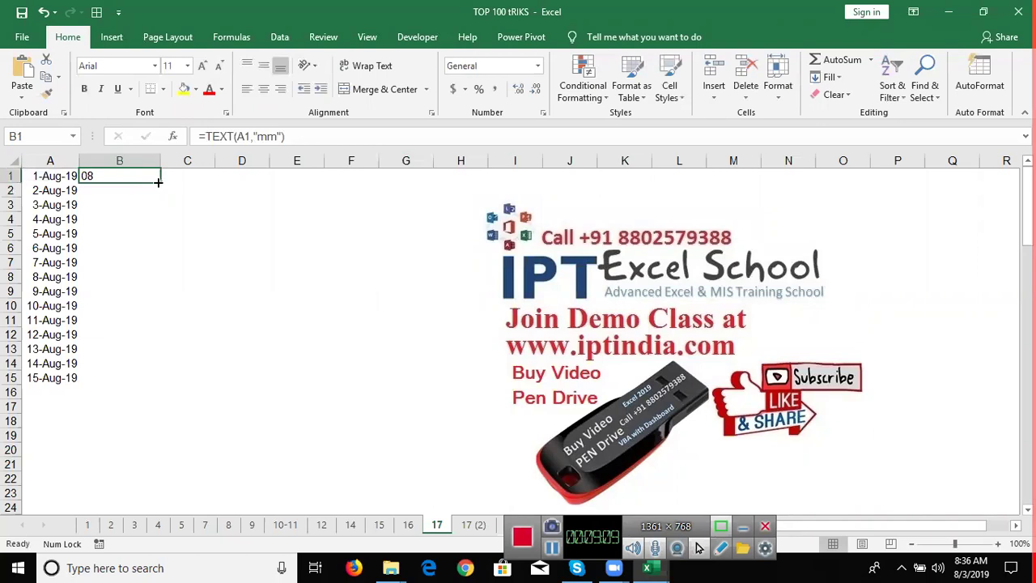
pyautogui.hotkey('ctrl', 'e')
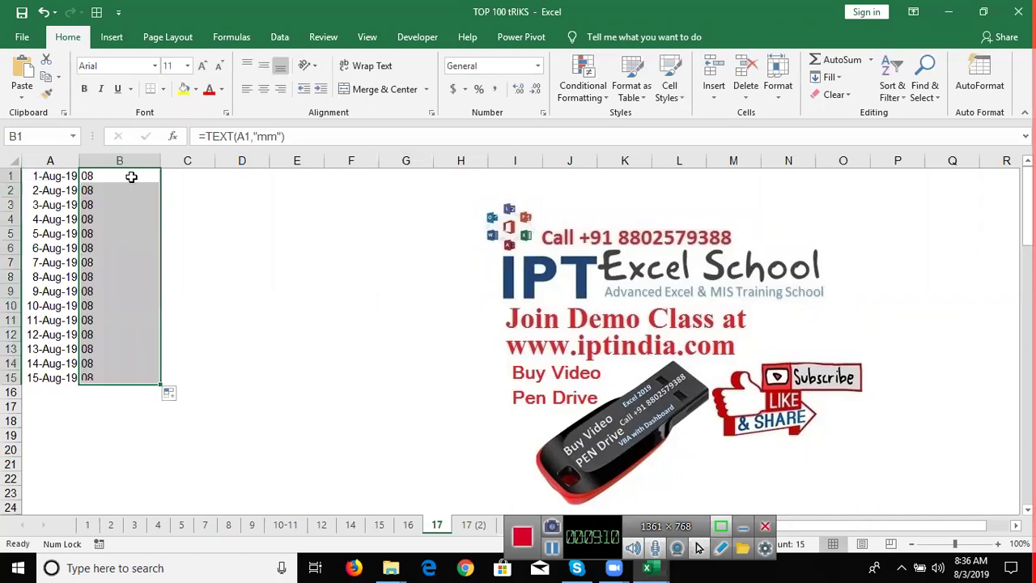
# Change B1's format code to "mmm" to show Aug and fill down to row 15
pyautogui.click(131, 176)
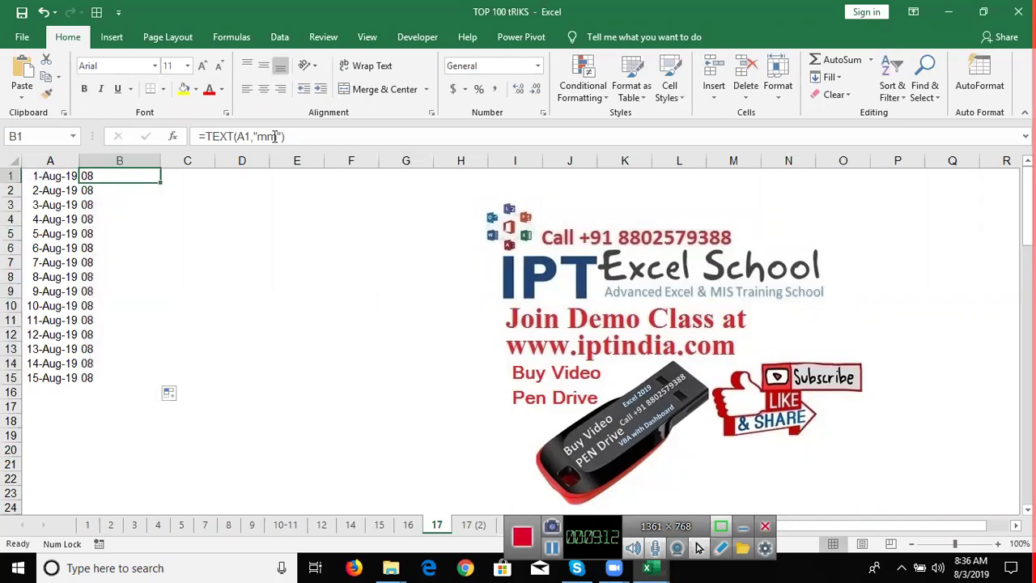
pyautogui.click(279, 138)
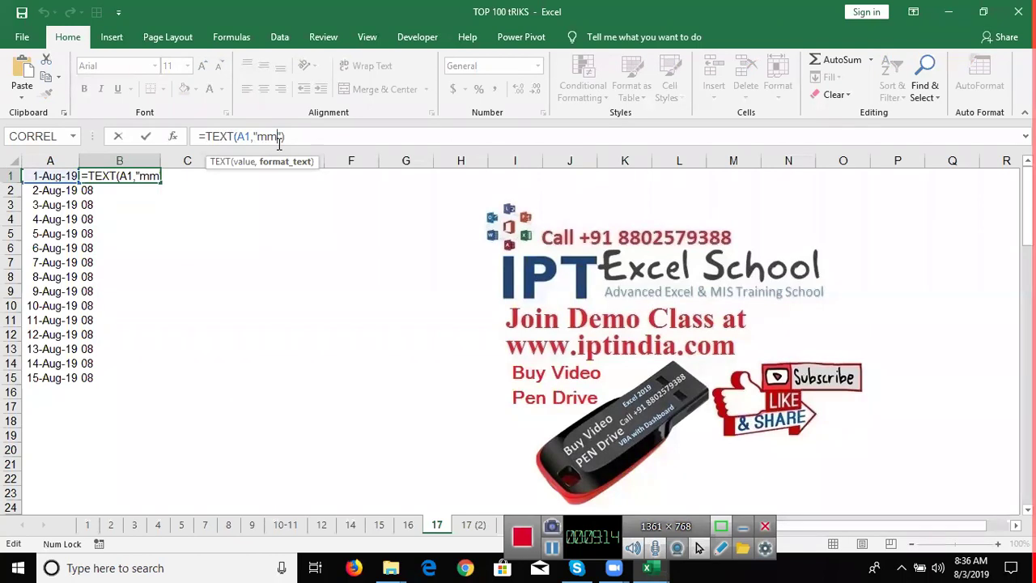
pyautogui.write('m')
pyautogui.press('Return')
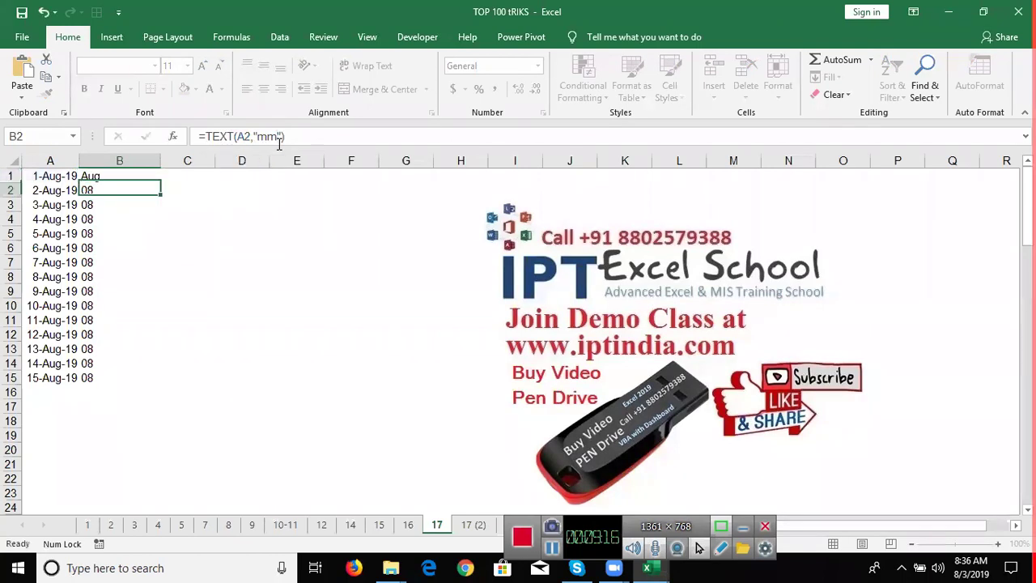
pyautogui.click(159, 177)
pyautogui.moveTo(162, 180); pyautogui.dragTo(163, 181)
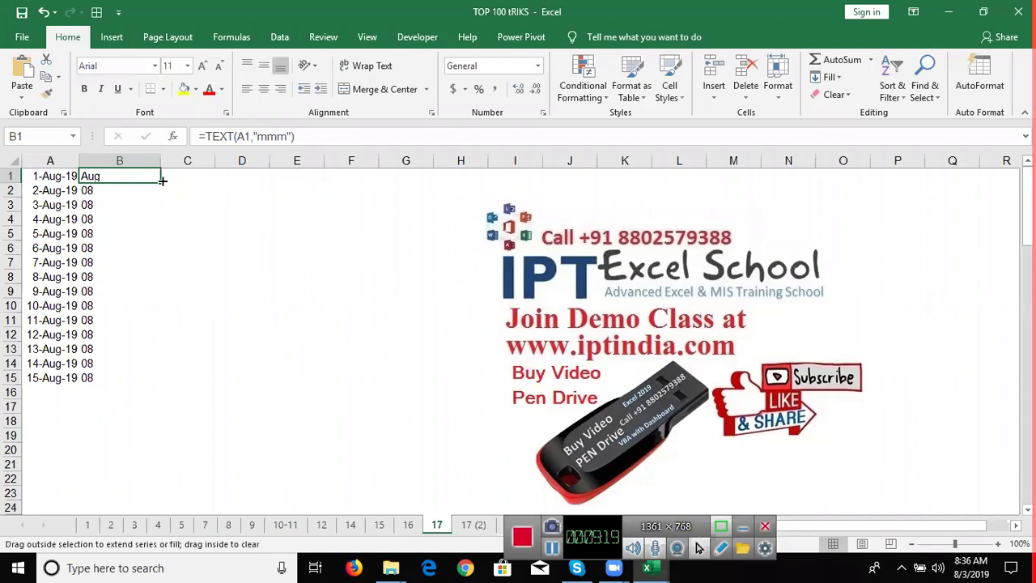
pyautogui.doubleClick(159, 181)
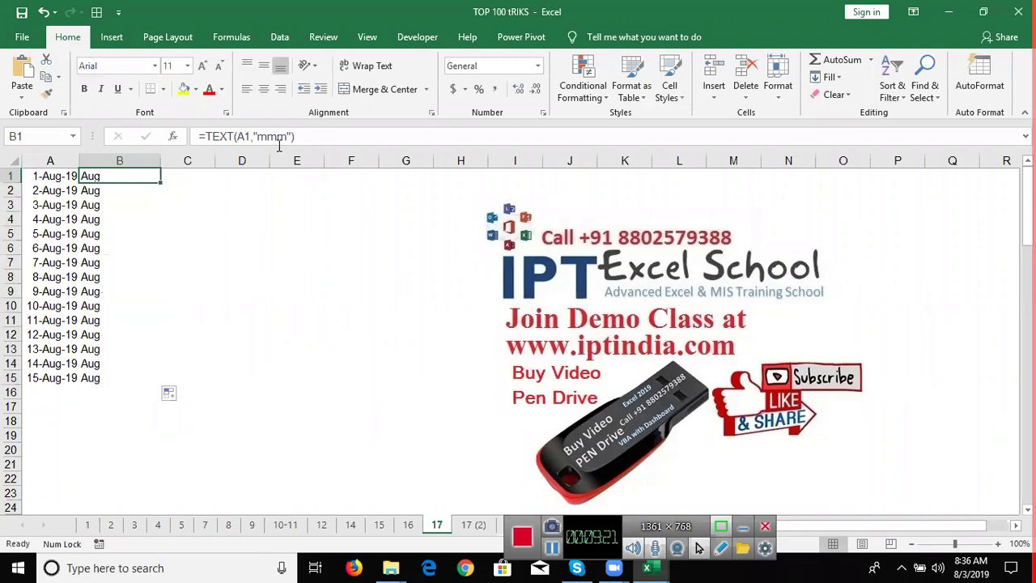
# Change the format code to "mmmm" to show August and fill down column B
pyautogui.press('F2')
pyautogui.press('Left')
pyautogui.press('Left')
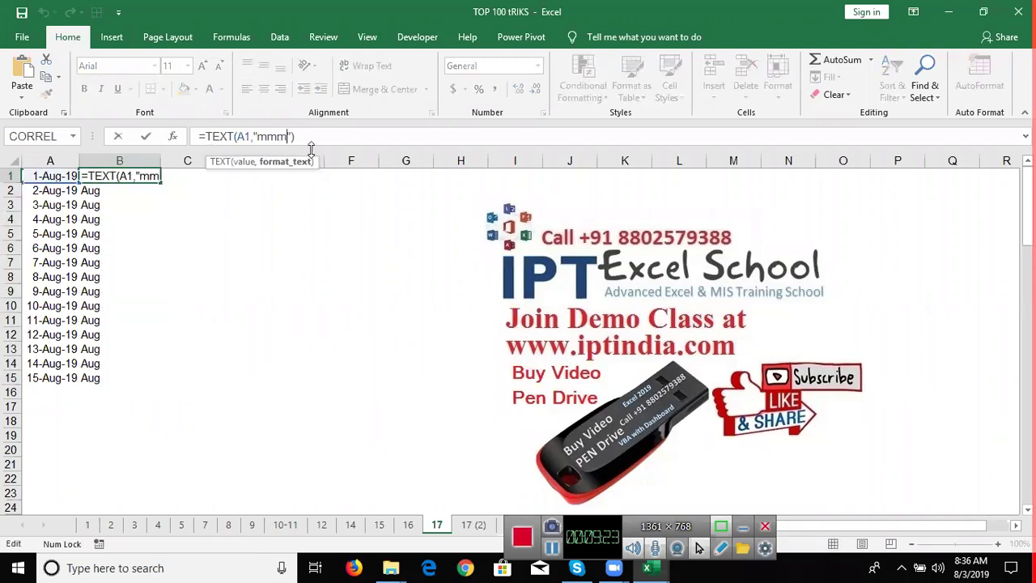
pyautogui.write('m')
pyautogui.hotkey('ctrl', 'Return')
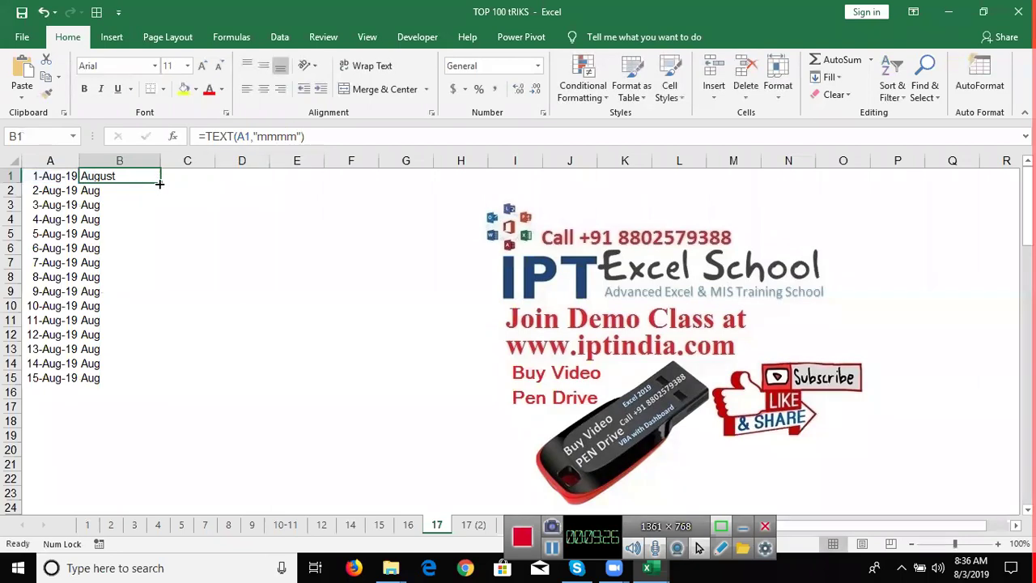
pyautogui.doubleClick(159, 183)
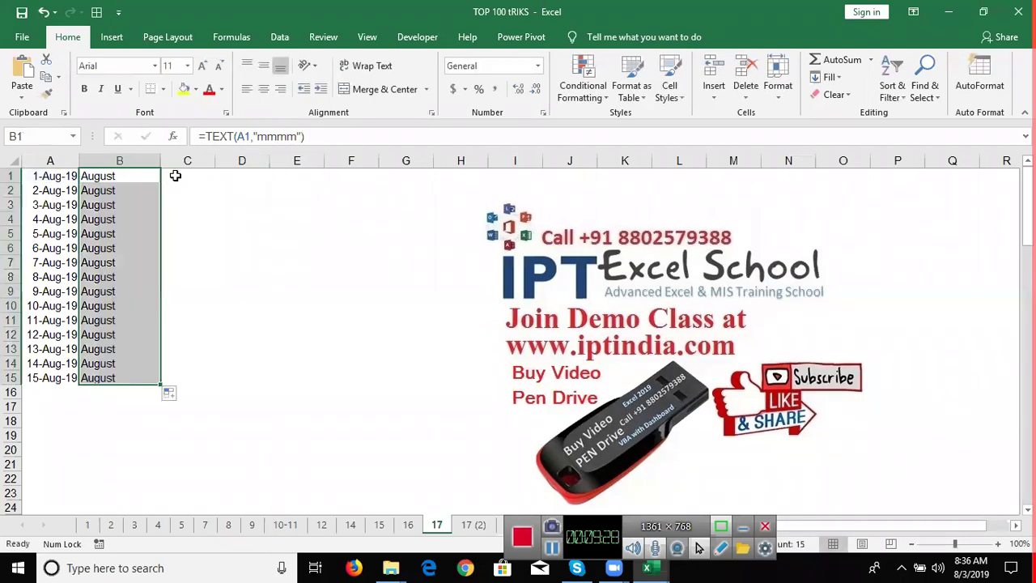
pyautogui.click(176, 177)
# Enter =TEXT(A1,"dd") in C1 and fill the day numbers down to row 15
pyautogui.write('=')
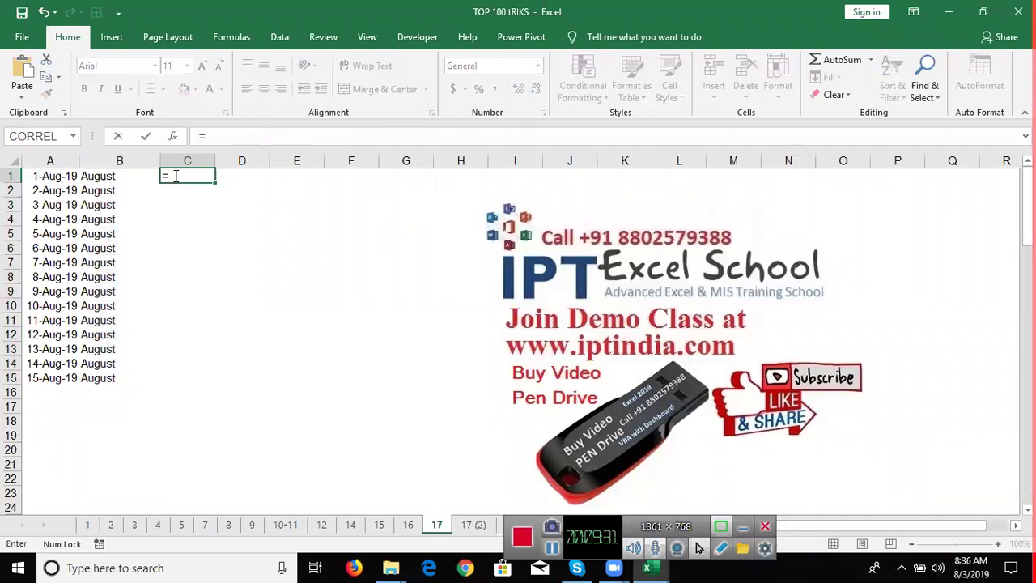
pyautogui.write('te')
pyautogui.press('Tab')
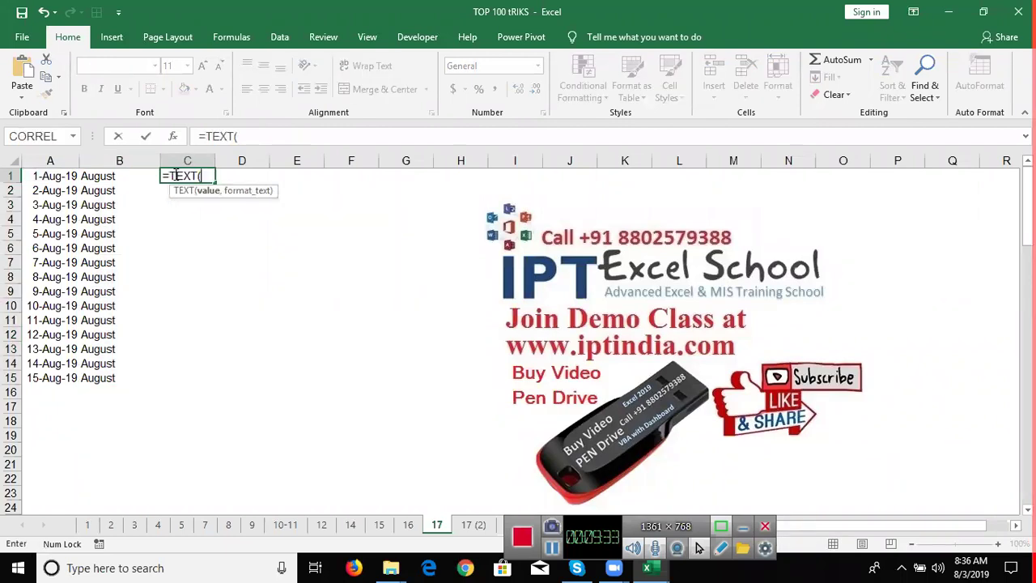
pyautogui.press('Left')
pyautogui.press('Left')
pyautogui.write(',')
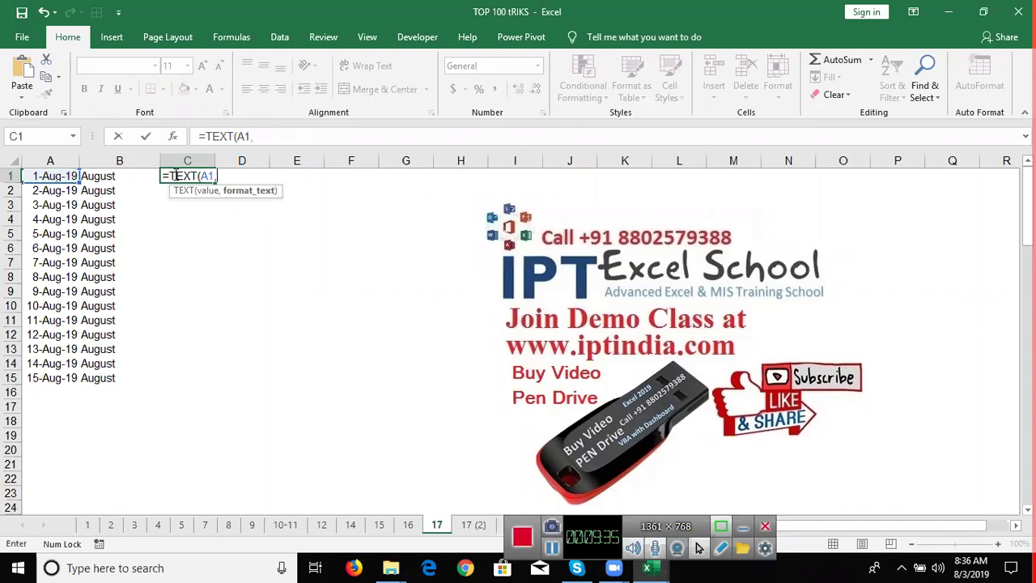
pyautogui.write('"')
pyautogui.write('mm')
pyautogui.press('BackSpace')
pyautogui.press('BackSpace')
pyautogui.write('dd')
pyautogui.write('"_')
pyautogui.press('Return')
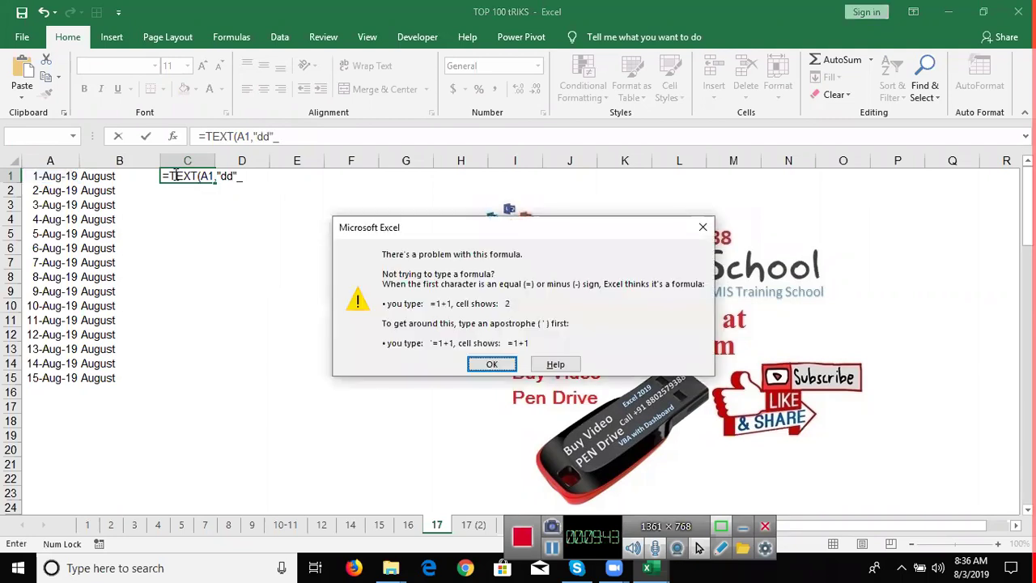
pyautogui.press('Return')
pyautogui.press('BackSpace')
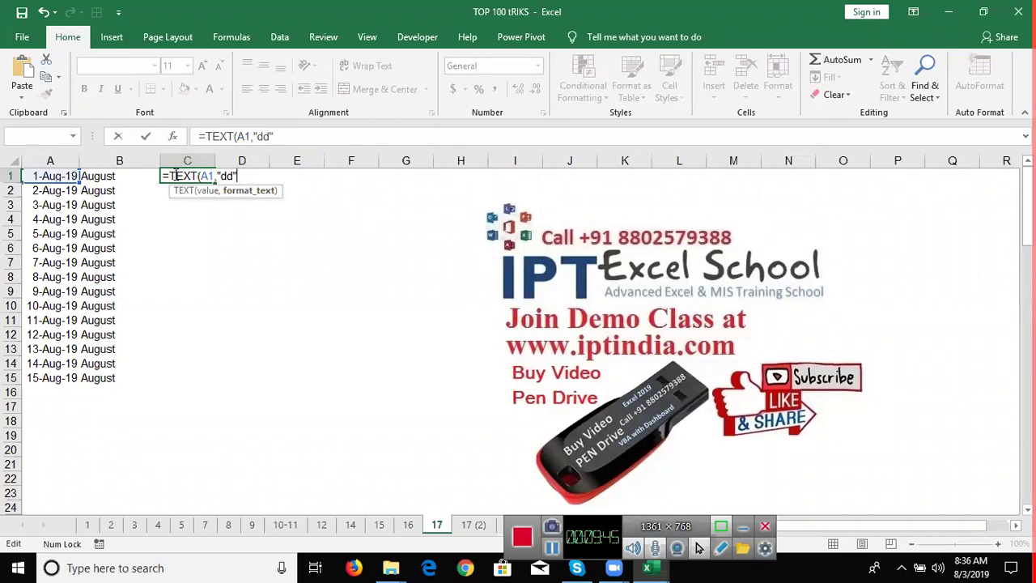
pyautogui.write(')')
pyautogui.press('Return')
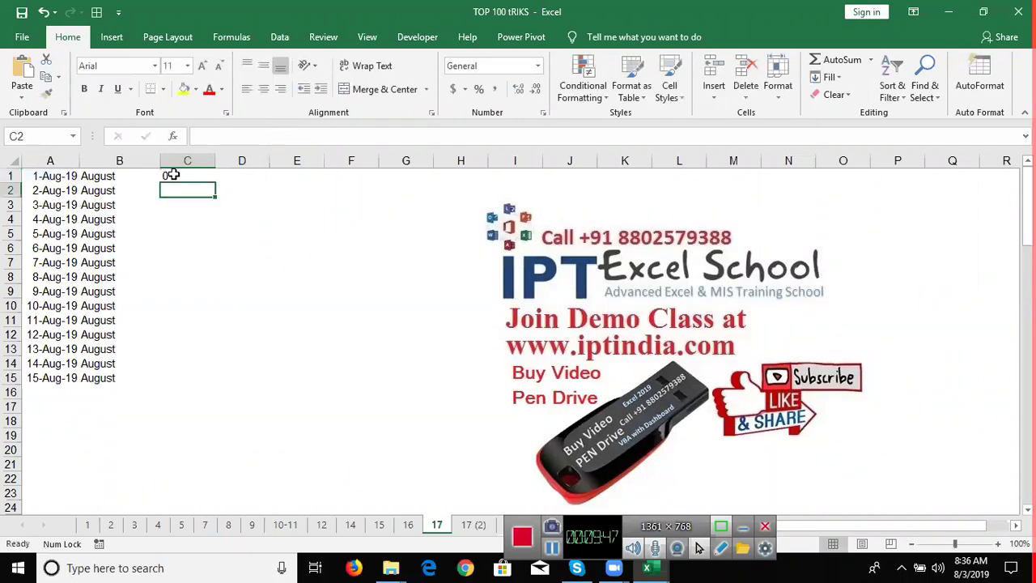
pyautogui.click(206, 178)
pyautogui.doubleClick(215, 183)
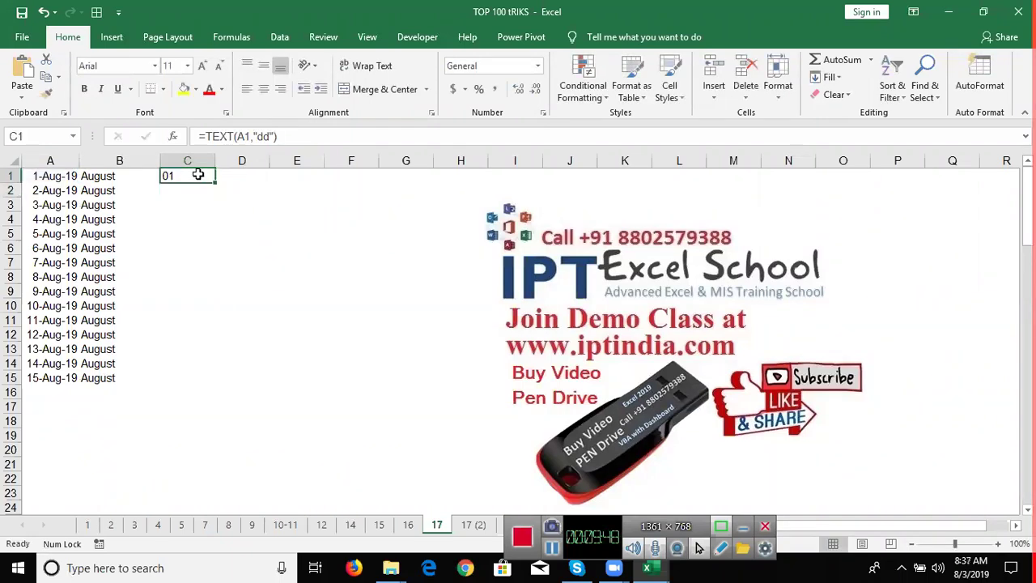
# Change C1's format code to "ddd" for short weekdays and fill down column C
pyautogui.click(272, 138)
pyautogui.write('d')
pyautogui.press('Return')
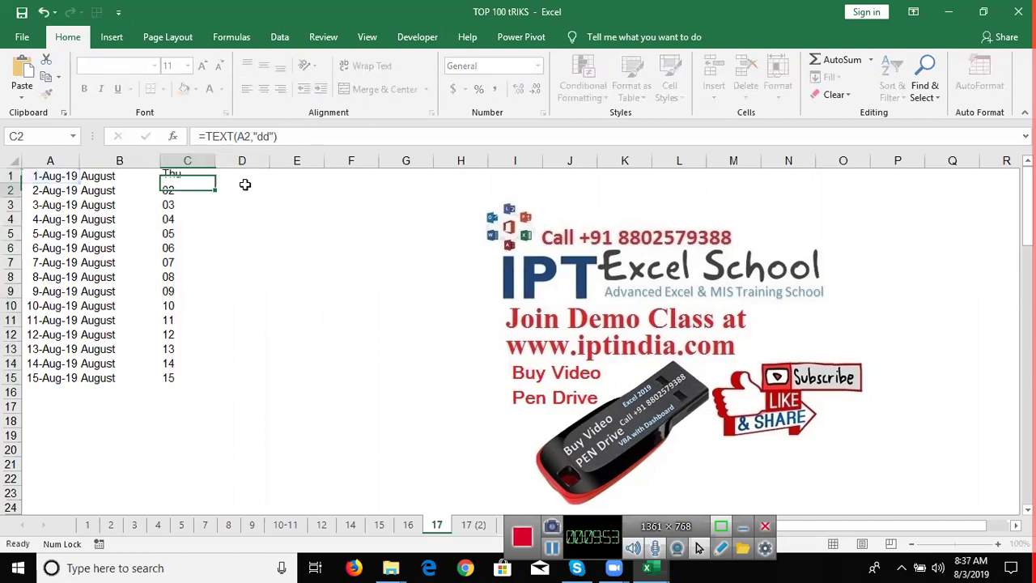
pyautogui.click(206, 180)
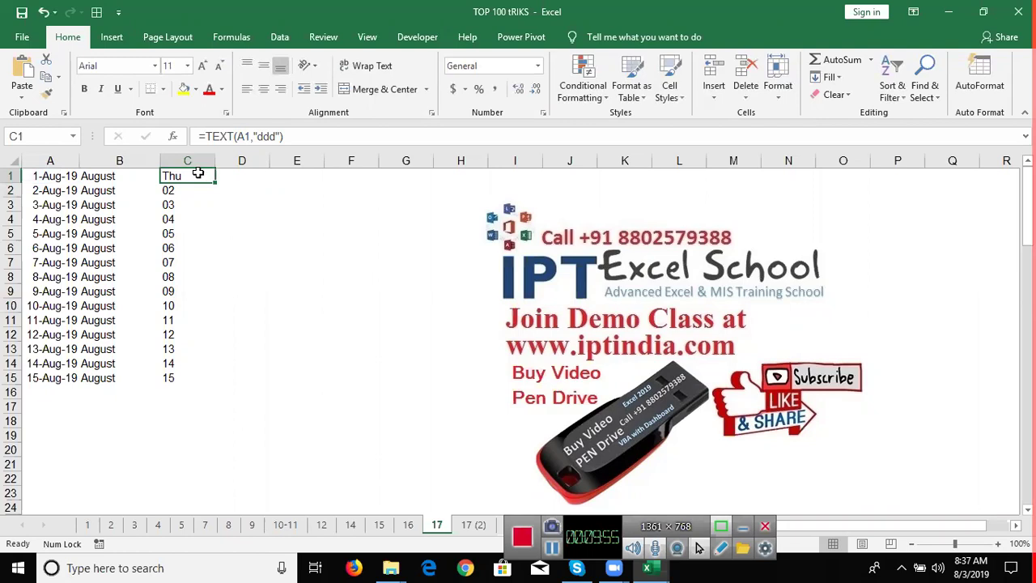
pyautogui.doubleClick(214, 182)
# Change the format code to "dddd" for full weekday names and fill down to row 15
pyautogui.click(271, 138)
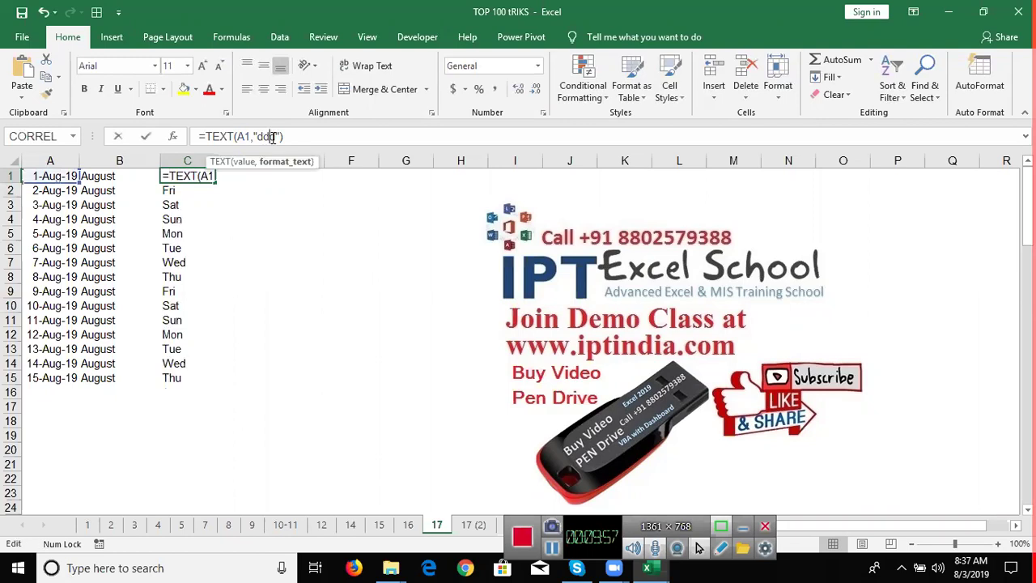
pyautogui.write('d')
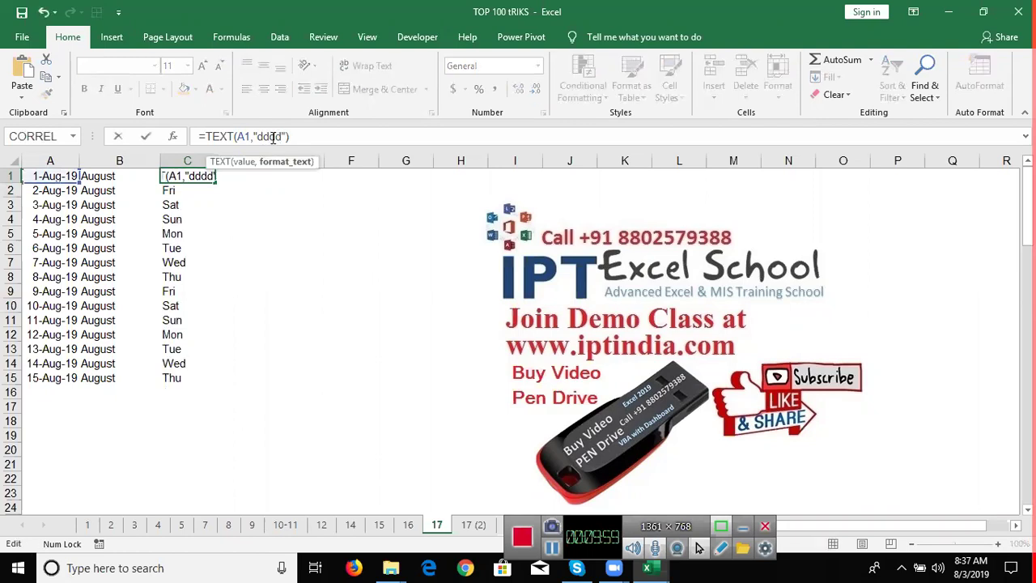
pyautogui.hotkey('ctrl', 'Return')
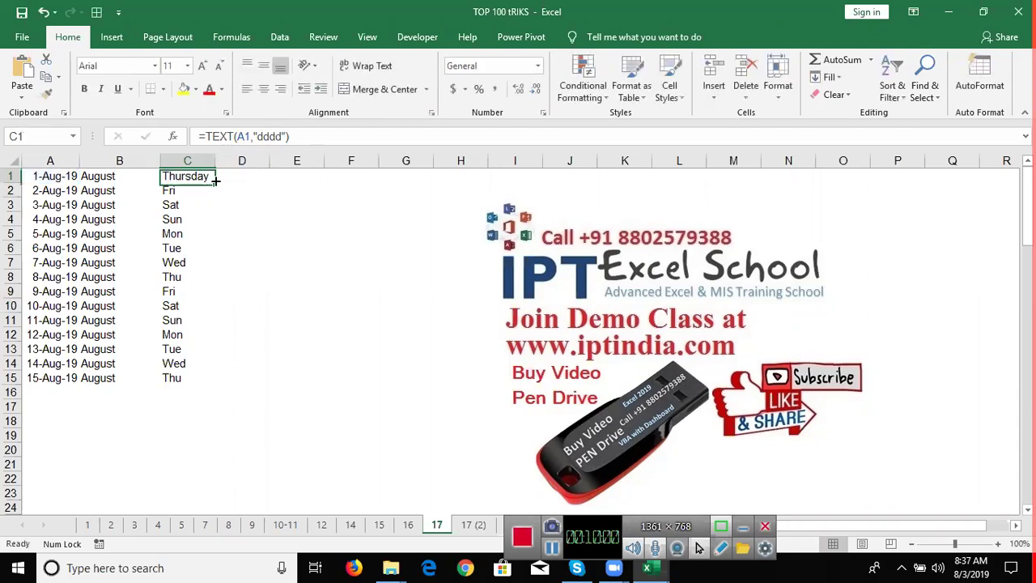
pyautogui.doubleClick(215, 184)
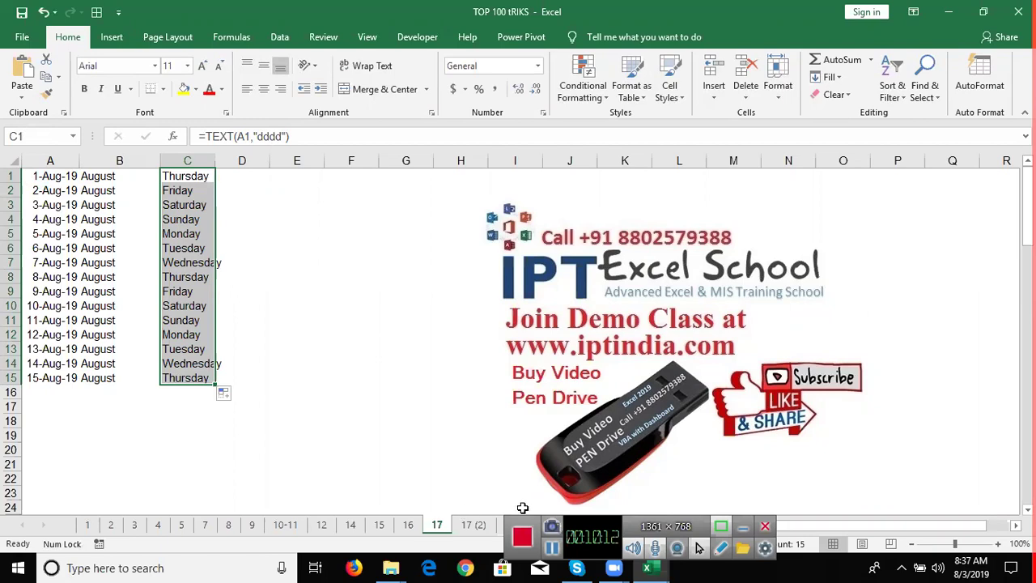
# Rename the blank sheet 17 (2) to 18 and duplicate it as 18 (2)
pyautogui.click(477, 509)
pyautogui.click(474, 525)
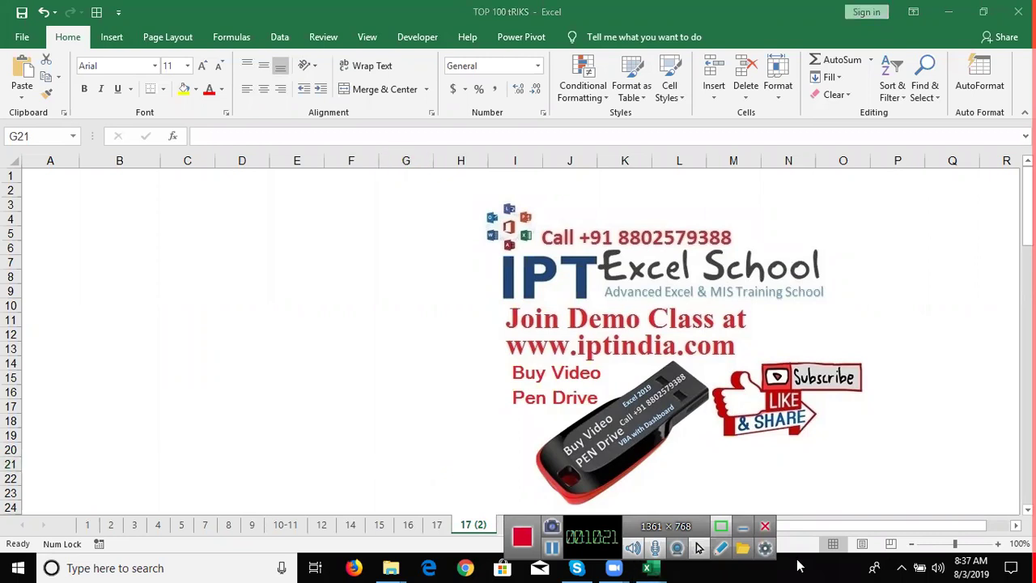
pyautogui.click(448, 526)
pyautogui.doubleClick(460, 526)
pyautogui.write('1')
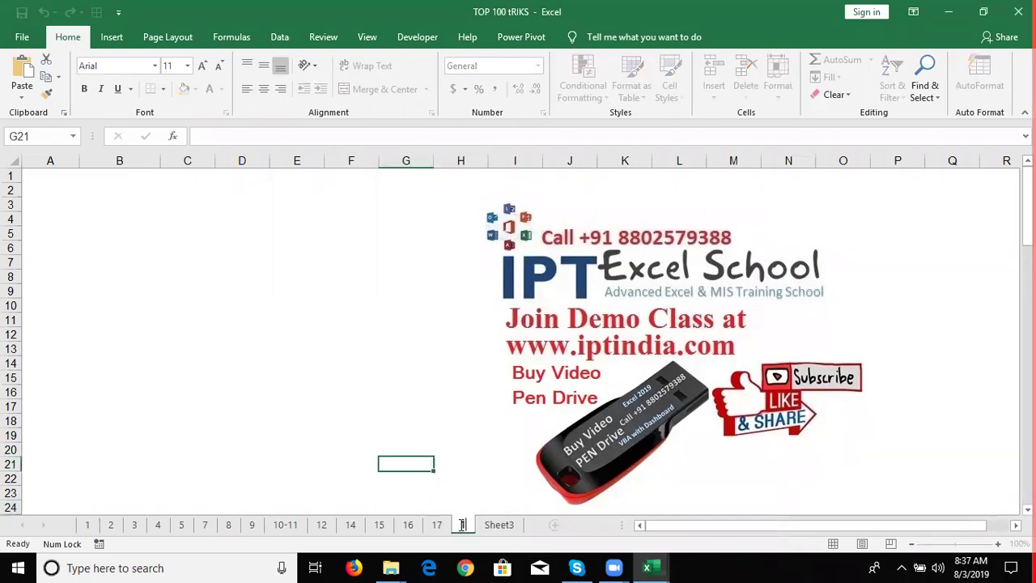
pyautogui.write('8')
pyautogui.press('Return')
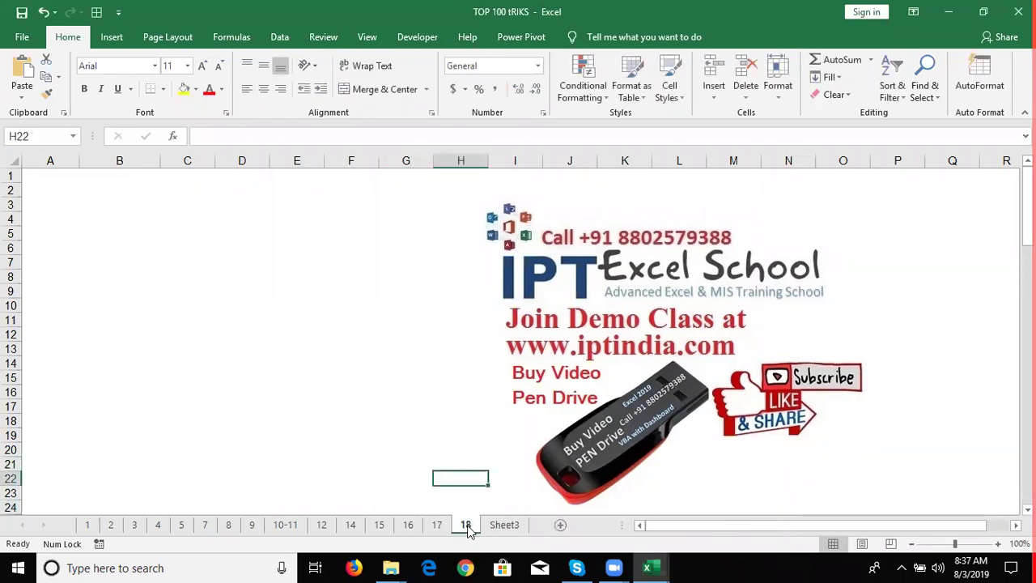
pyautogui.moveTo(522, 526)
pyautogui.mouseDown()
pyautogui.moveTo(429, 505)
pyautogui.moveTo(160, 526)
pyautogui.mouseUp()
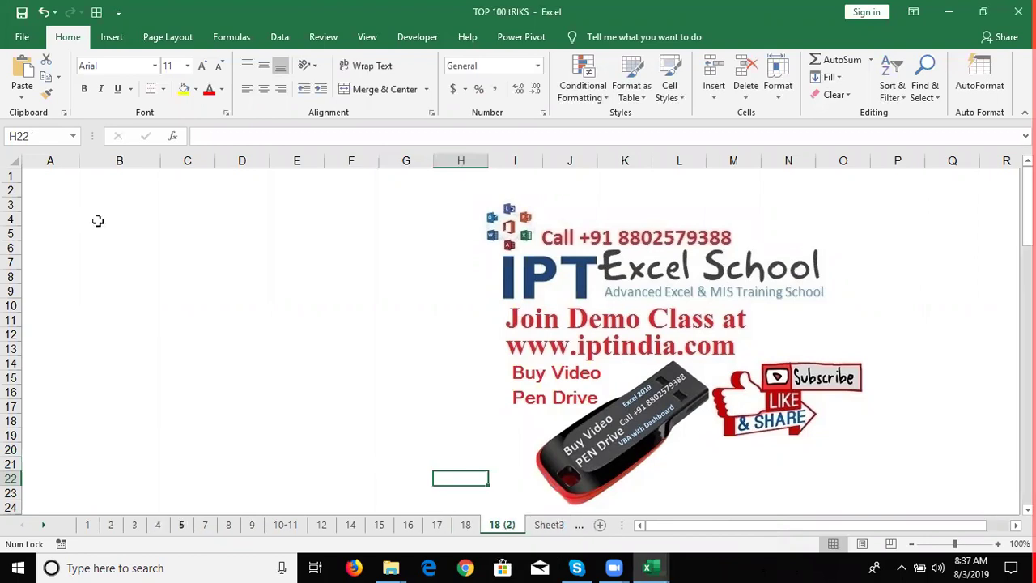
# Copy the employee table A1:I18 from sheet 4 and go to sheet 18 (2)
pyautogui.hotkey('ctrl', 'Home')
pyautogui.hotkey('ctrl', 'shift', 'Right')
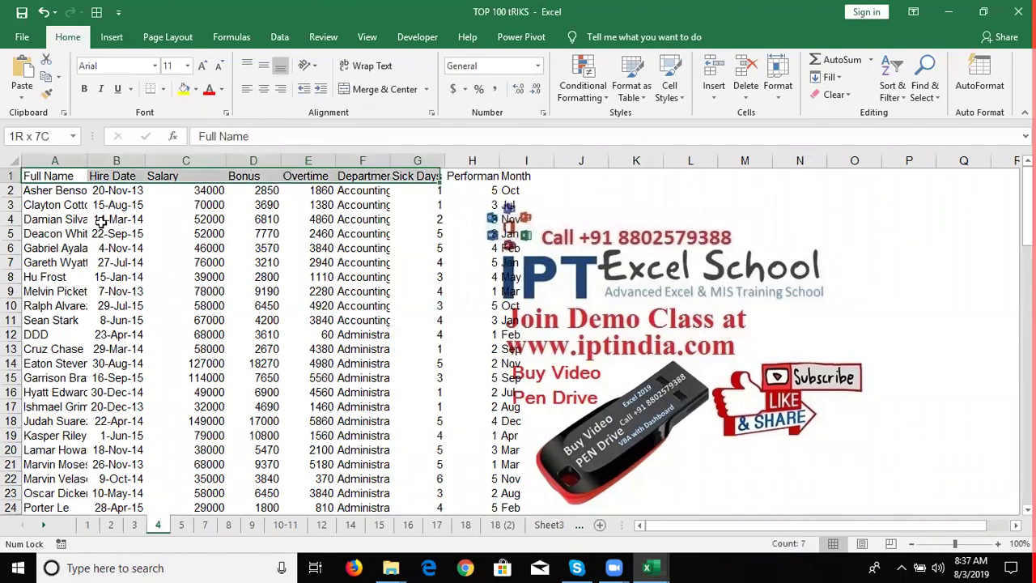
pyautogui.hotkey('shift', 'Right')
pyautogui.hotkey('shift', 'Right')
pyautogui.hotkey('shift', 'Down')
pyautogui.hotkey('shift', 'Down')
pyautogui.hotkey('shift', 'Down')
pyautogui.hotkey('shift', 'Down')
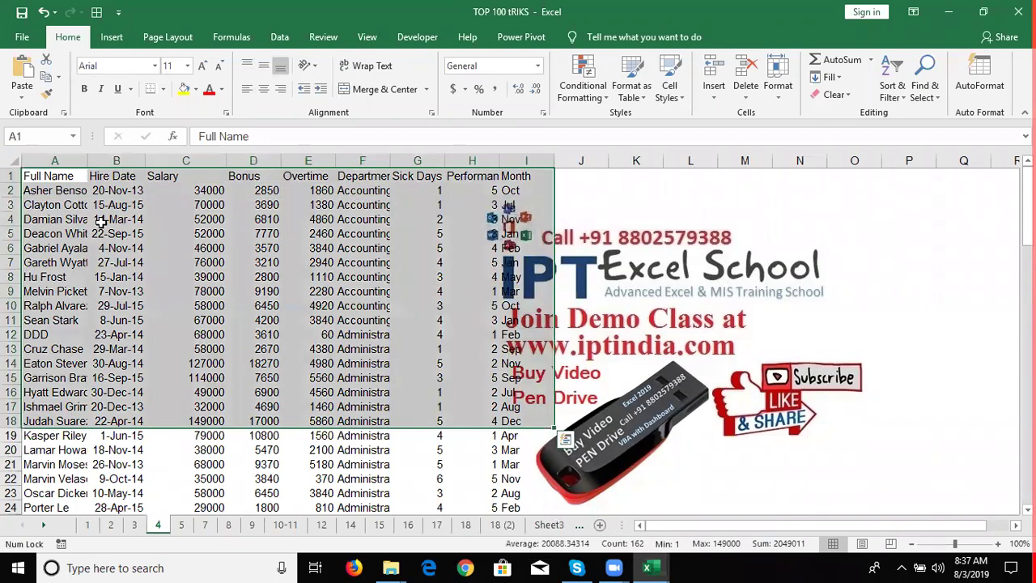
pyautogui.hotkey('ctrl', 'c')
pyautogui.click(501, 524)
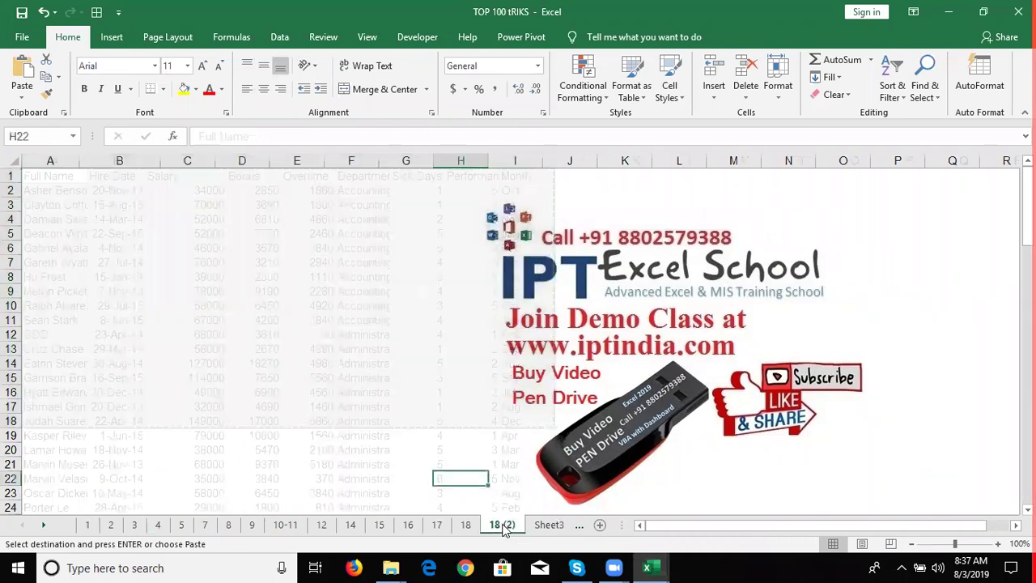
# Paste the employee table at A1 and set salaries C7 and C12 to 0
pyautogui.click(48, 178)
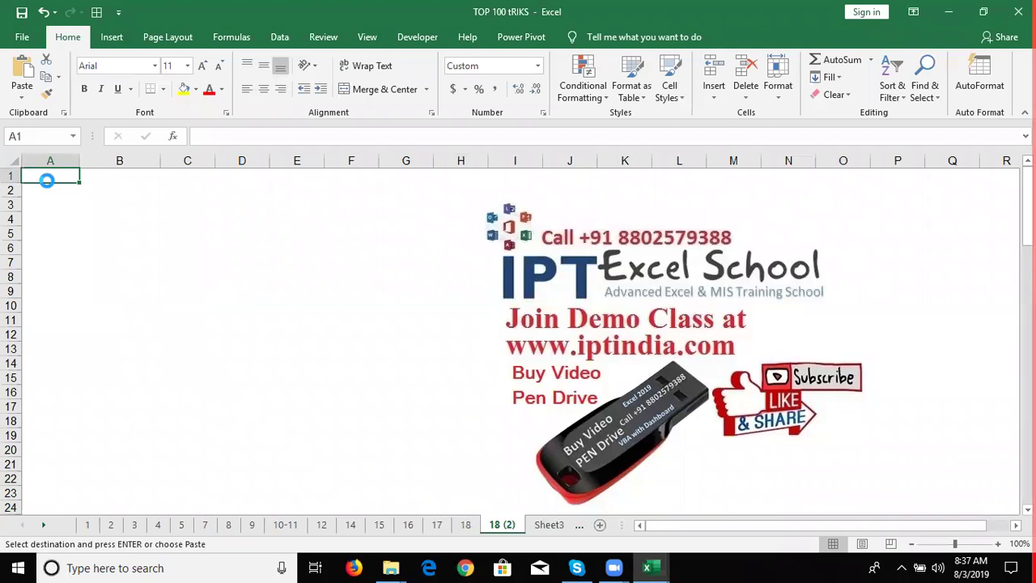
pyautogui.hotkey('ctrl', 'v')
pyautogui.click(213, 263)
pyautogui.write('0')
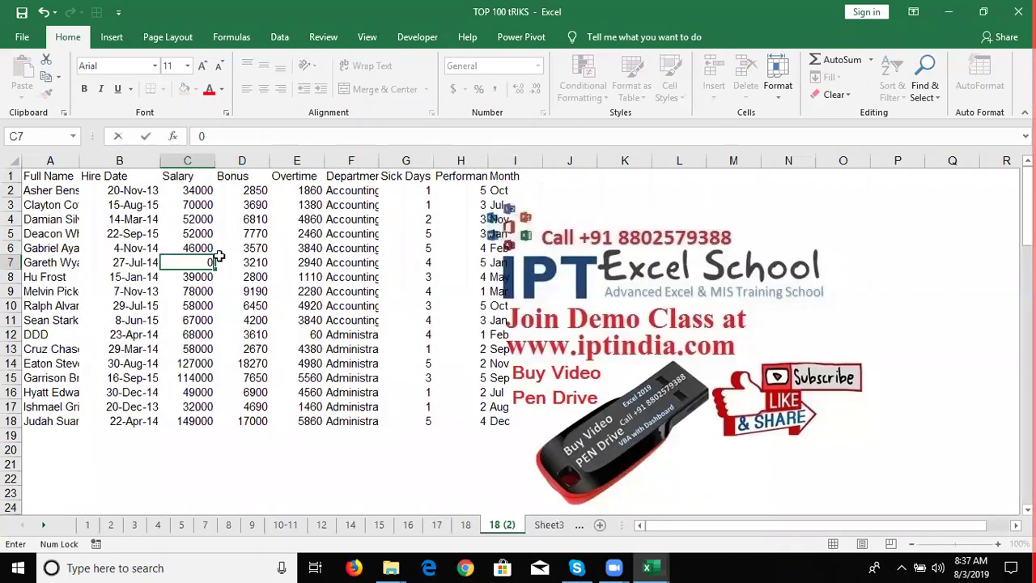
pyautogui.click(208, 332)
pyautogui.write('0')
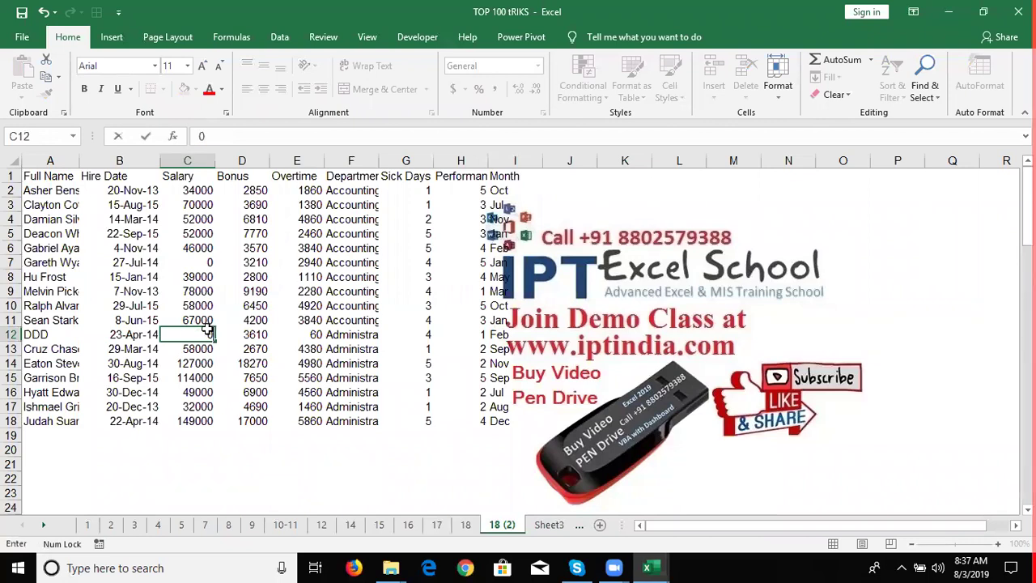
pyautogui.click(194, 234)
# Clear cells C5 and E5, then select the whole employee table with Ctrl+A
pyautogui.press('Delete')
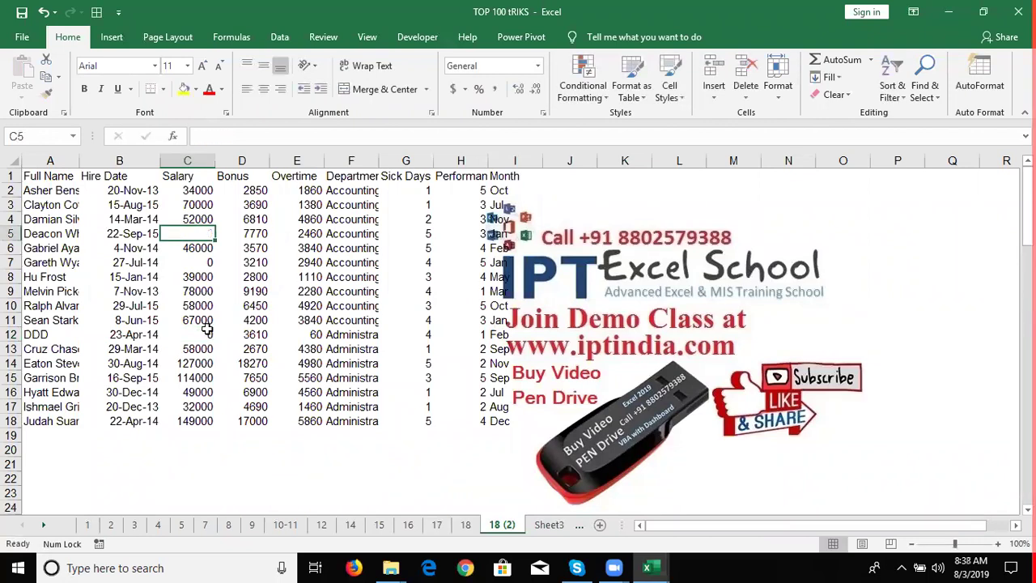
pyautogui.press('Right')
pyautogui.press('Right')
pyautogui.press('Delete')
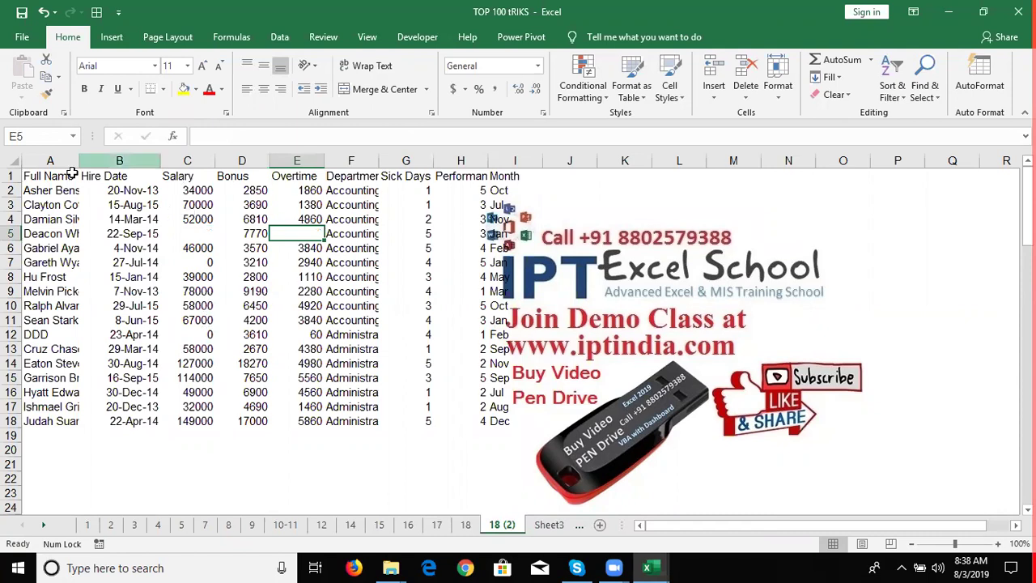
pyautogui.hotkey('ctrl', 'a')
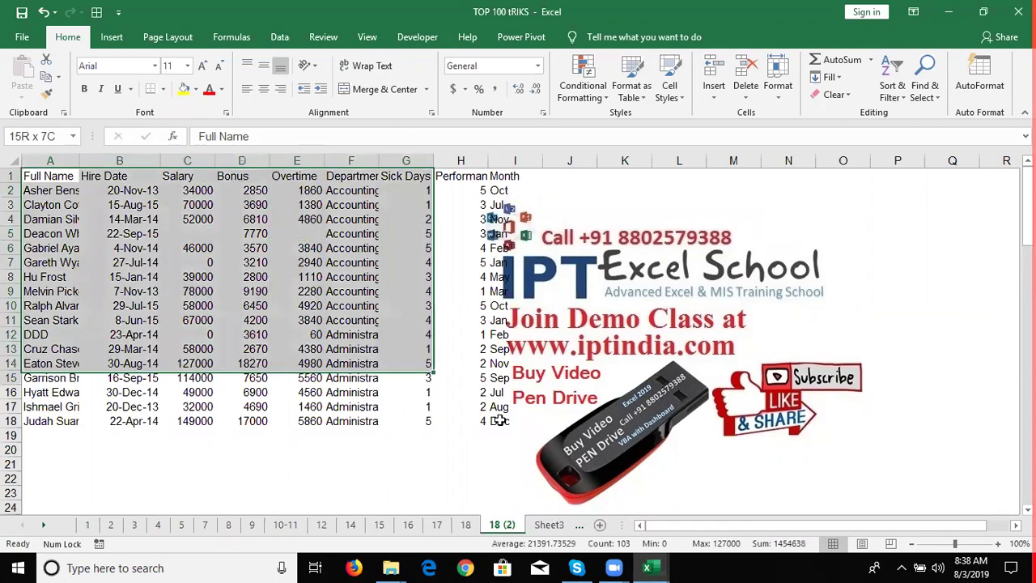
pyautogui.click(603, 97)
pyautogui.moveTo(633, 123)
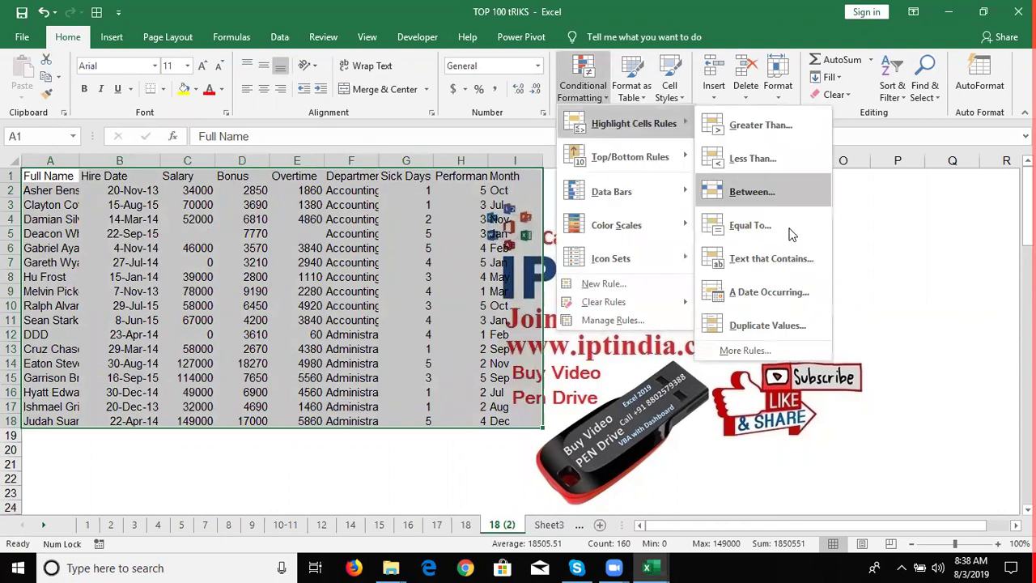
pyautogui.click(784, 231)
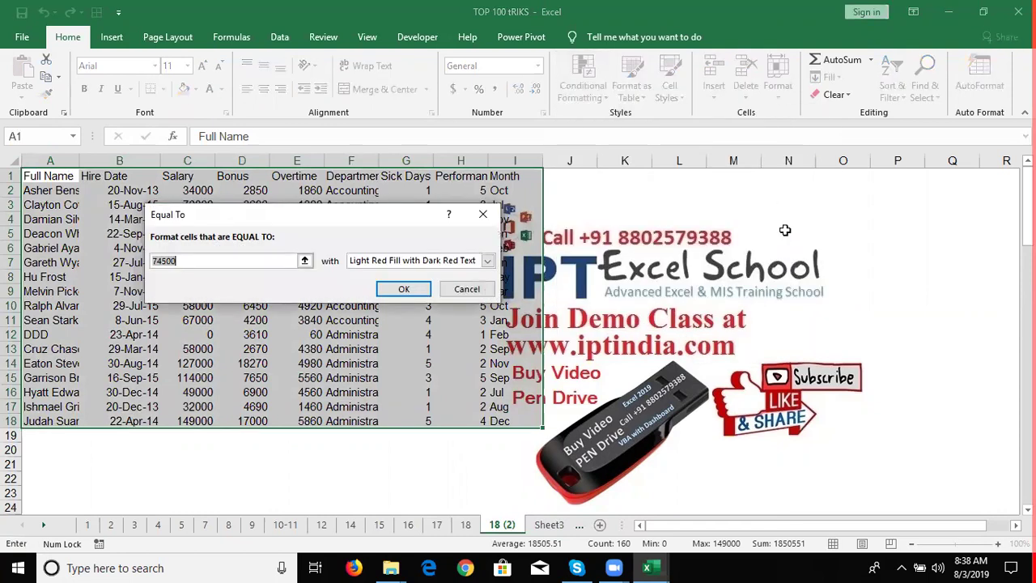
pyautogui.write('0')
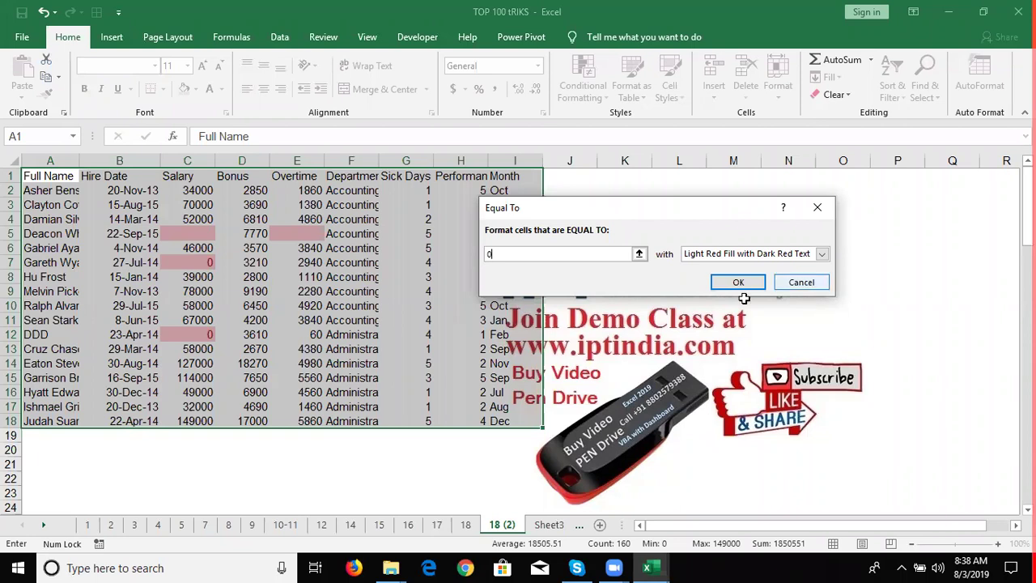
pyautogui.press('Escape')
# Create a 'Format only cells that contain' Blanks rule with a yellow fill
pyautogui.click(585, 98)
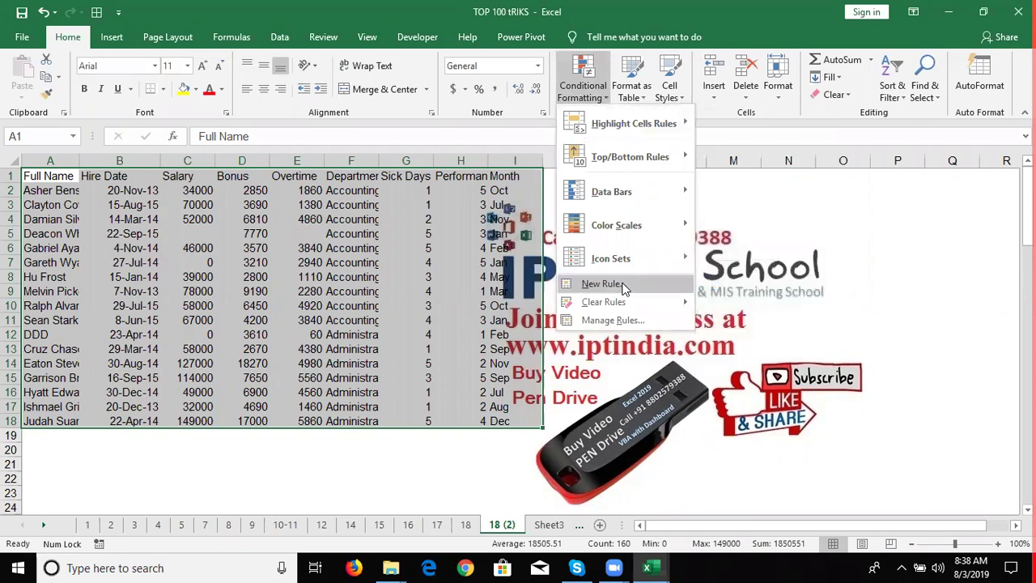
pyautogui.press('Return')
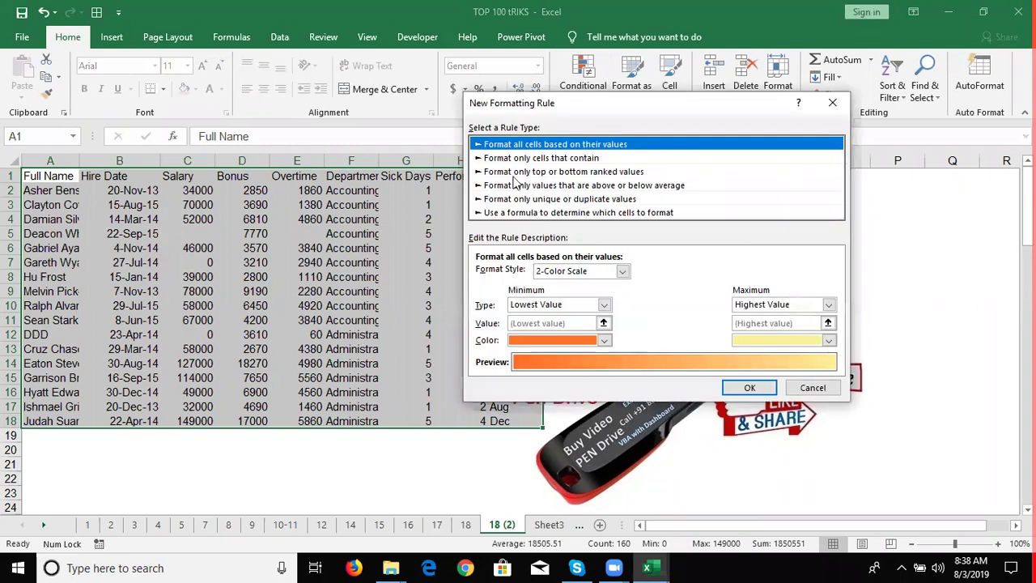
pyautogui.press('Down')
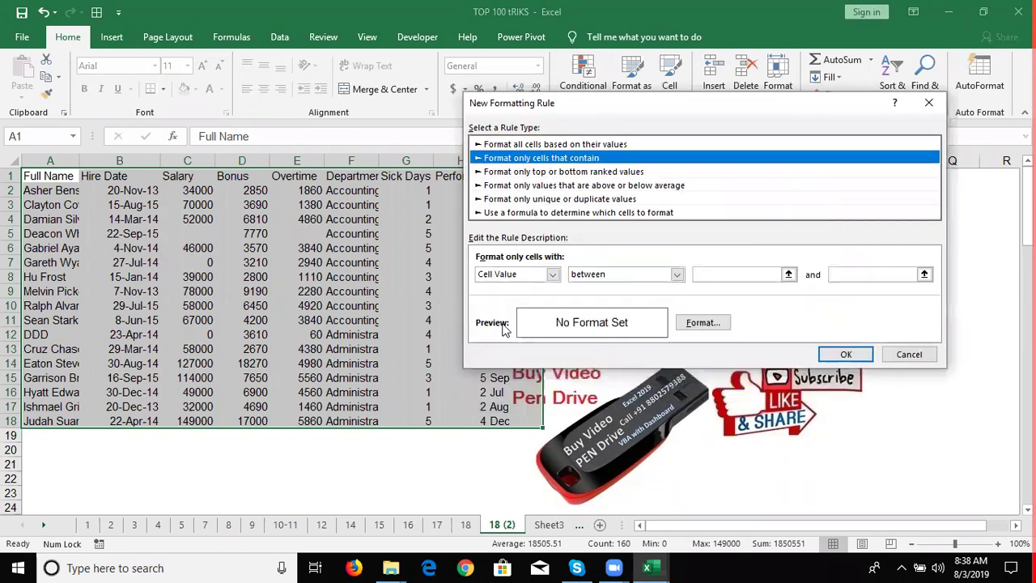
pyautogui.press('Tab')
pyautogui.hotkey('alt', 'Down')
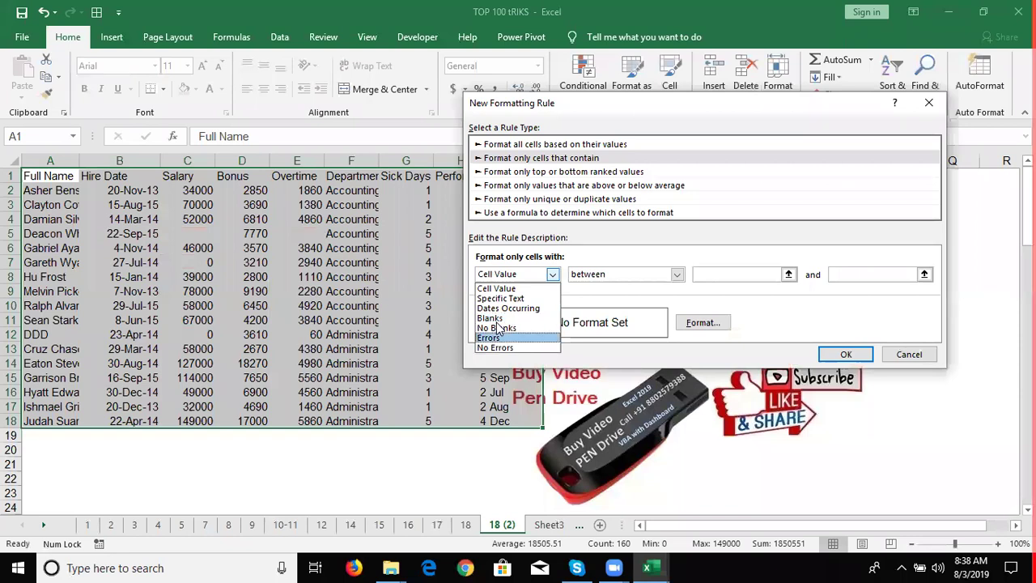
pyautogui.click(534, 318)
pyautogui.press('Tab')
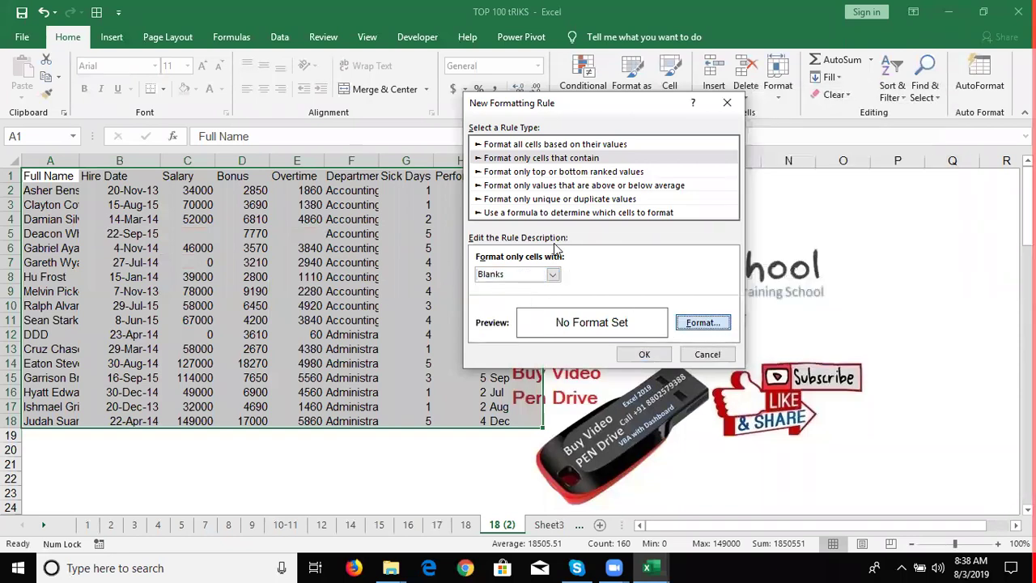
pyautogui.press('Return')
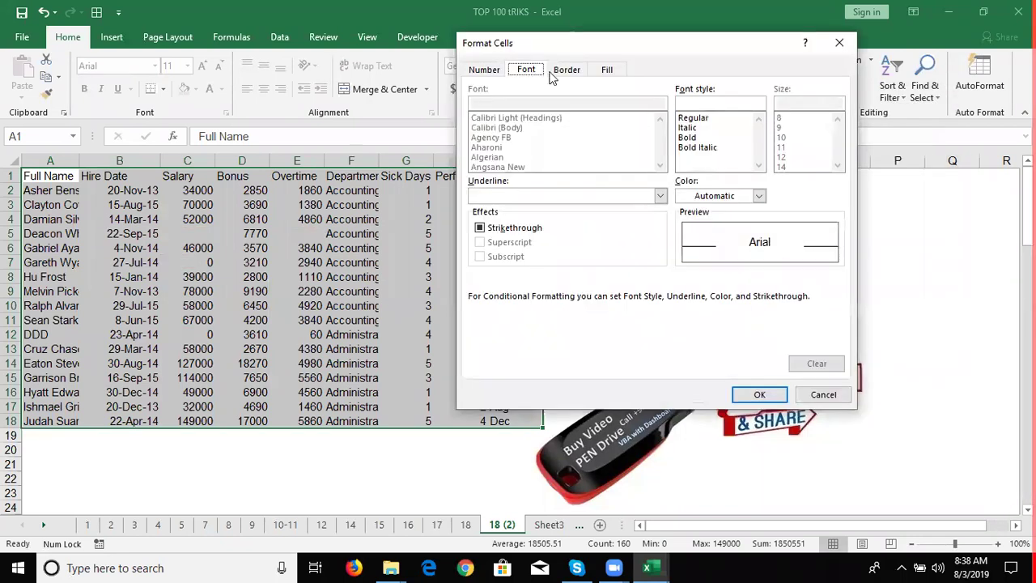
pyautogui.click(566, 71)
pyautogui.click(601, 71)
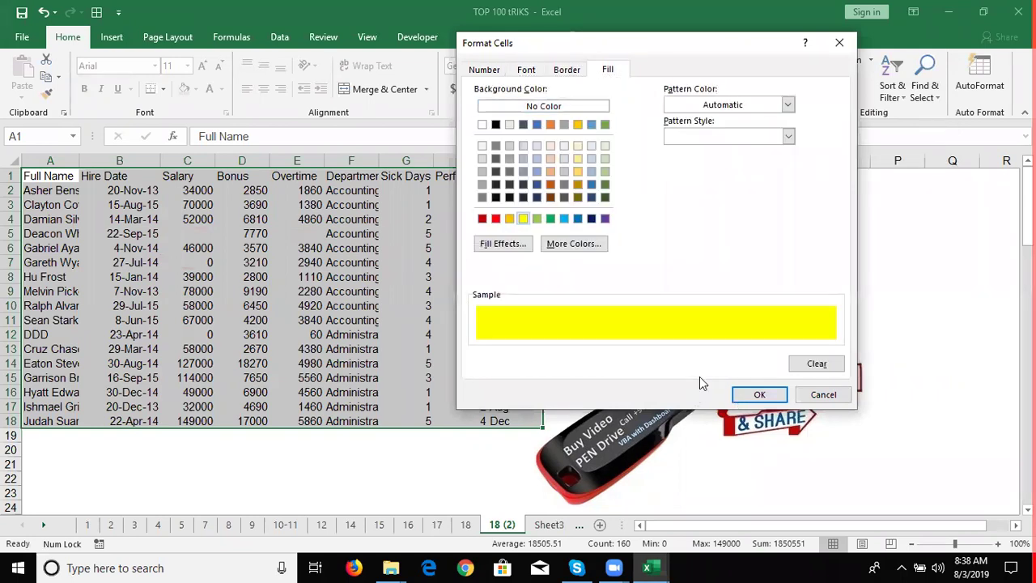
pyautogui.click(653, 354)
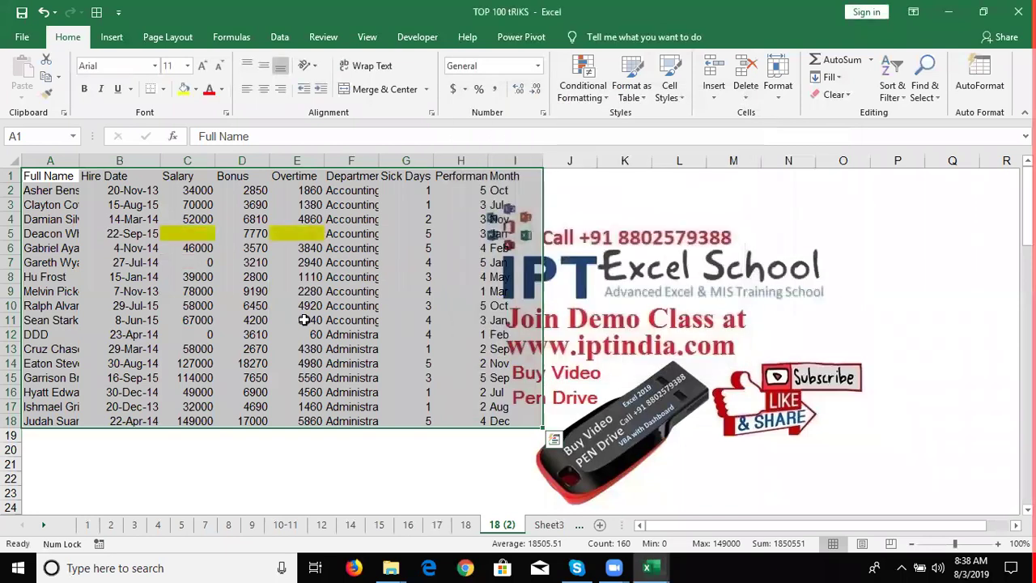
# Enter a test 0 in the empty salary cell C5, then undo it
pyautogui.click(207, 237)
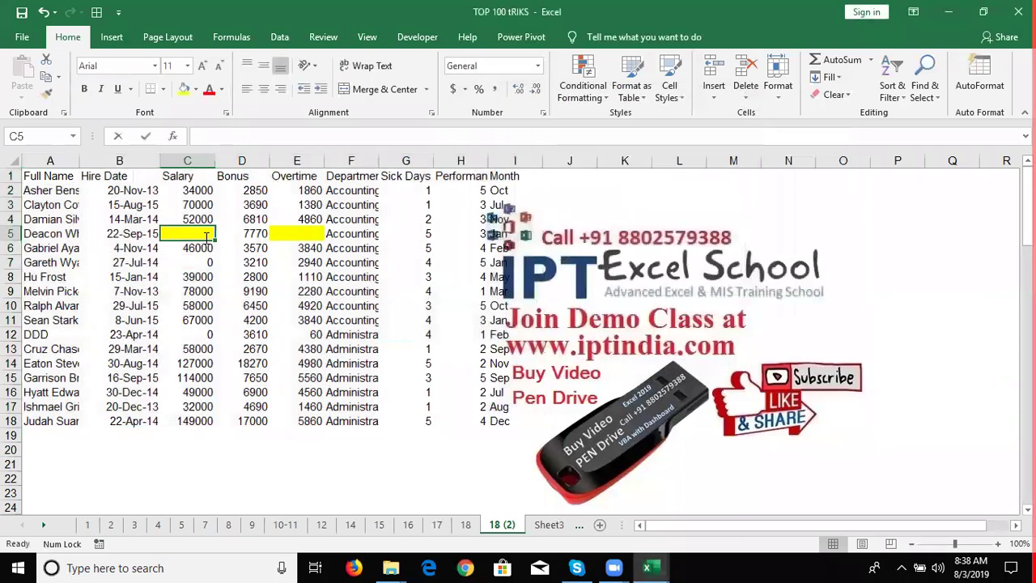
pyautogui.write('0')
pyautogui.press('Tab')
pyautogui.click(207, 236)
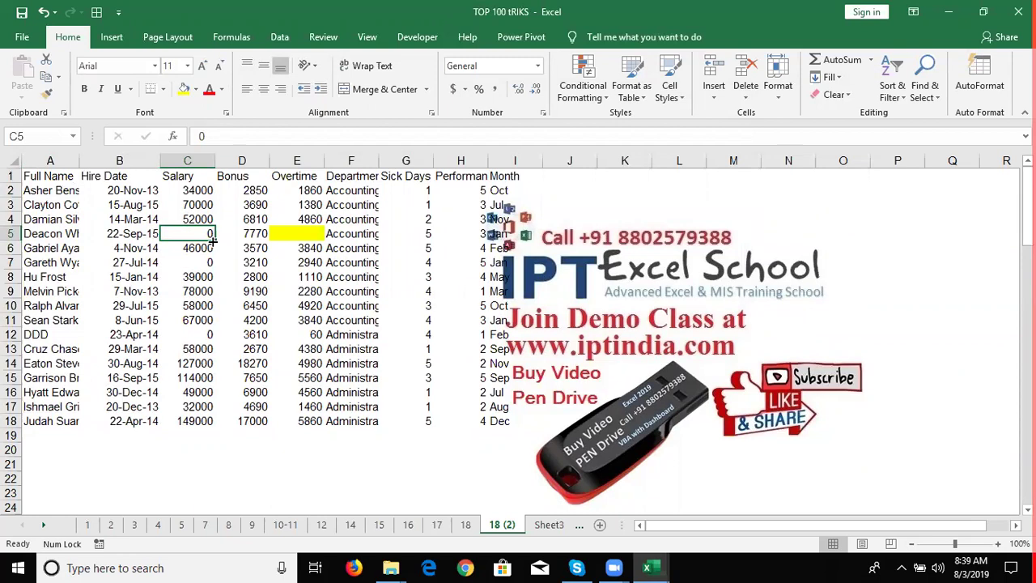
pyautogui.hotkey('ctrl', 'z')
pyautogui.hotkey('ctrl', 'z')
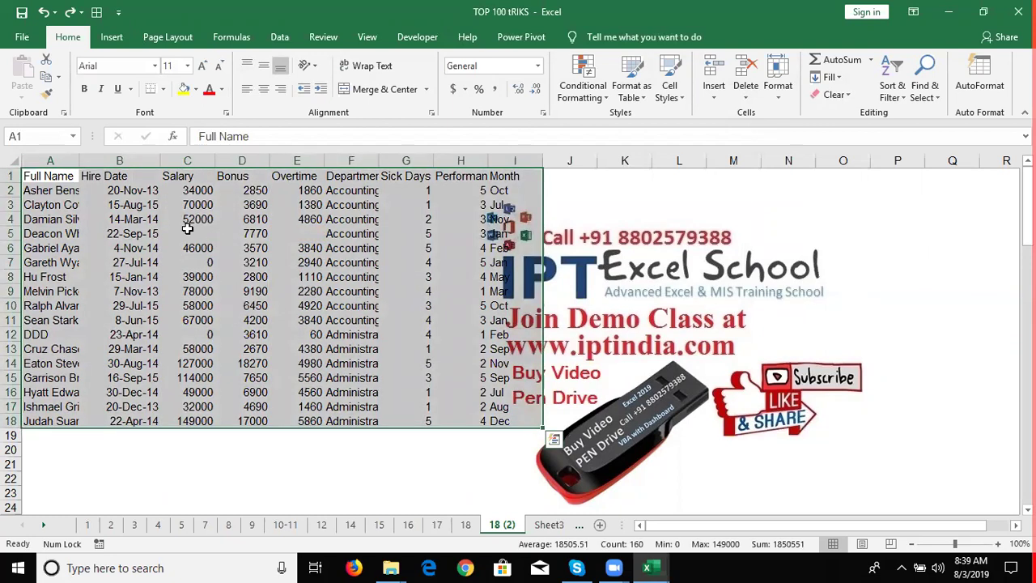
# Reapply the fill colour to C5 and E5, then enter and clear a test 2 in C5
pyautogui.click(187, 233)
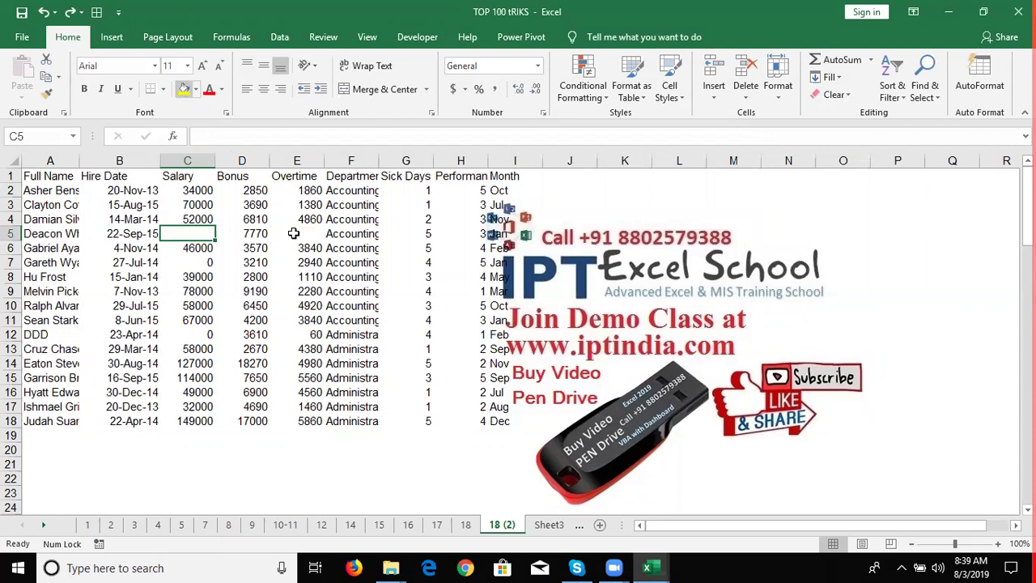
pyautogui.click(184, 89)
pyautogui.press('Right')
pyautogui.press('Right')
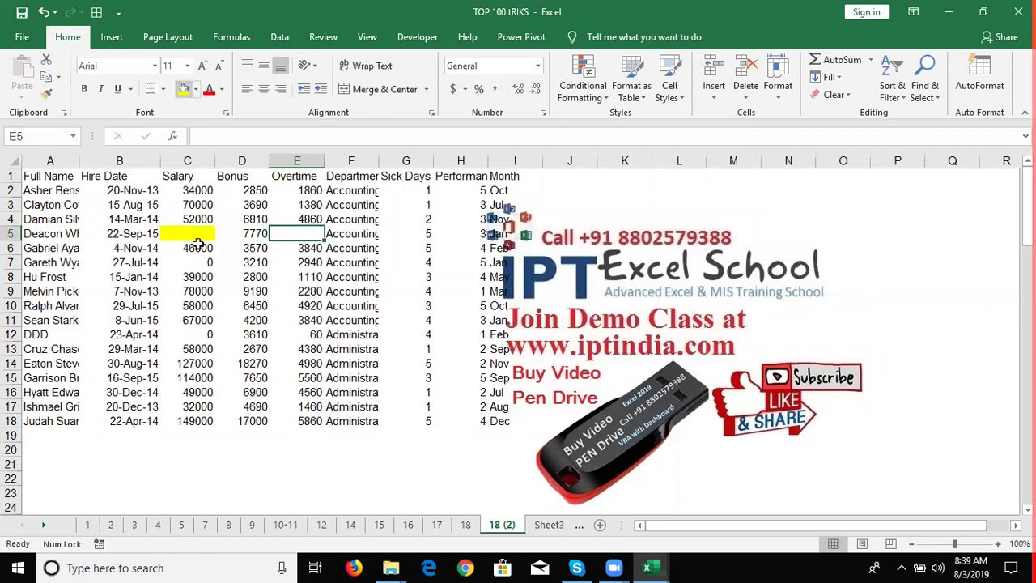
pyautogui.press('F4')
pyautogui.press('Left')
pyautogui.press('Left')
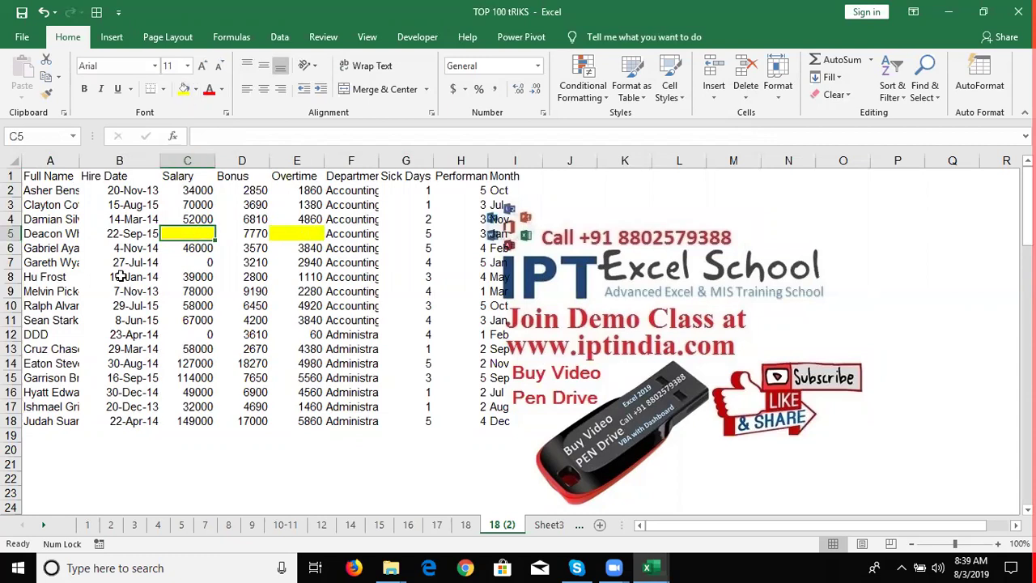
pyautogui.write('2')
pyautogui.click(279, 276)
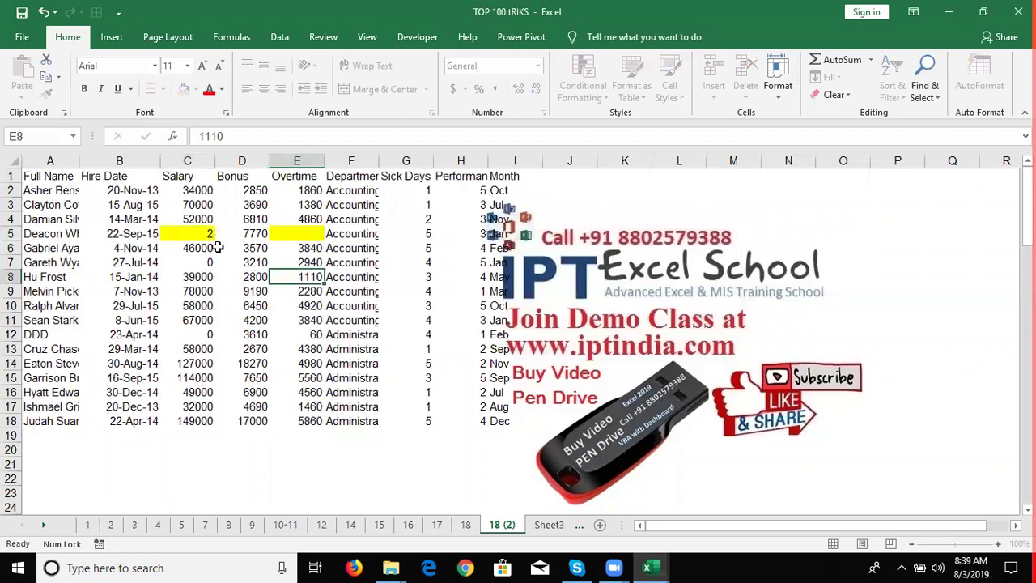
pyautogui.click(208, 237)
pyautogui.press('Delete')
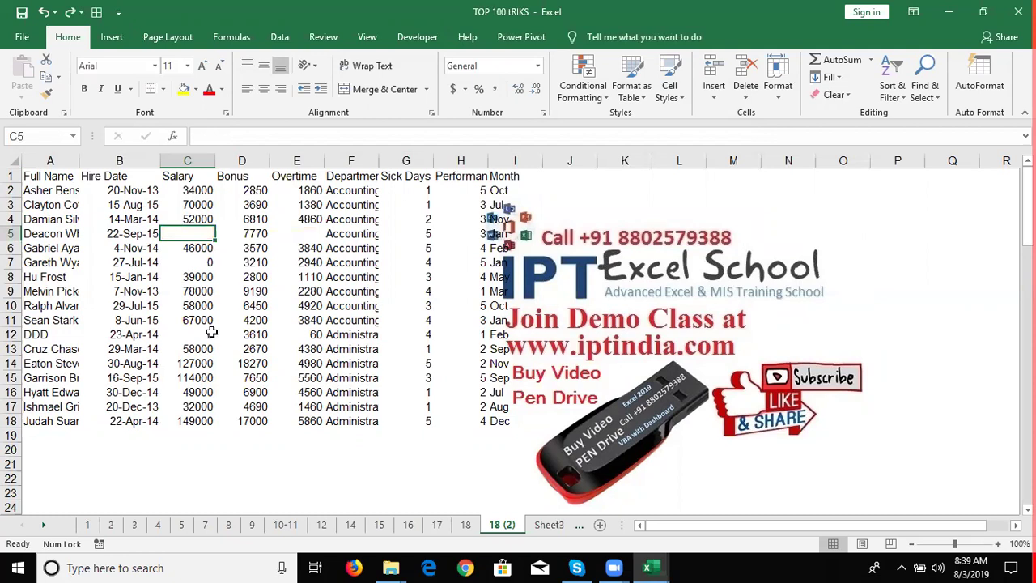
# Delete the 0 salaries in C7 and C12 so both cells are blank
pyautogui.click(212, 334)
pyautogui.click(202, 261)
pyautogui.press('Delete')
pyautogui.click(251, 292)
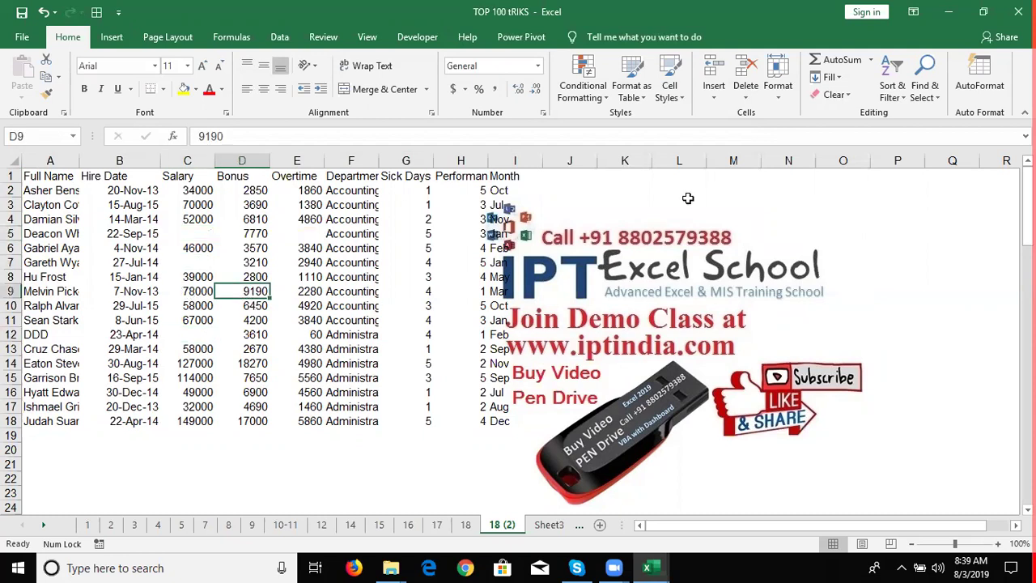
# Select all blank cells with Go To Special > Blanks and scroll to review the selection
pyautogui.click(937, 99)
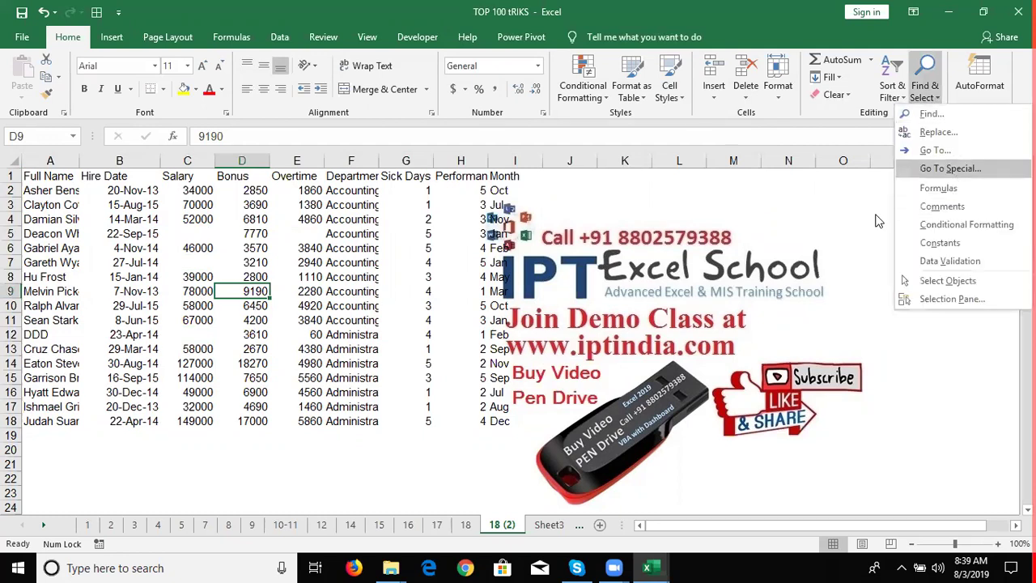
pyautogui.press('Return')
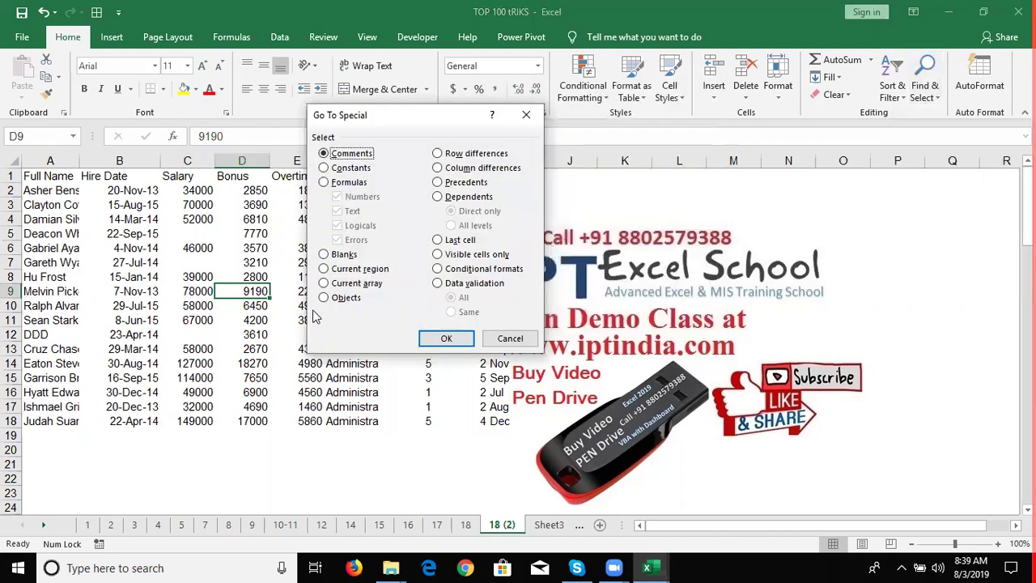
pyautogui.click(324, 255)
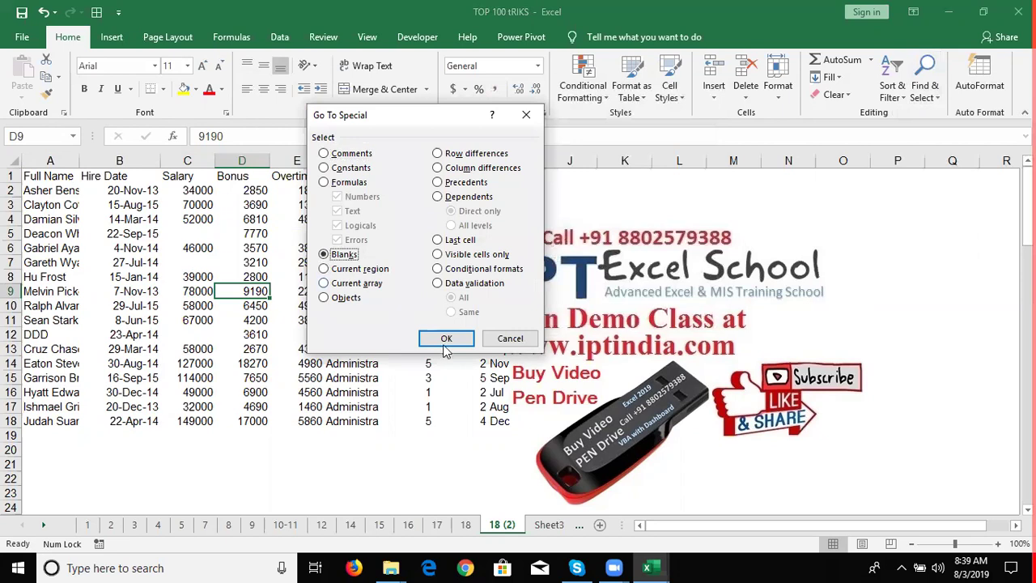
pyautogui.press('Return')
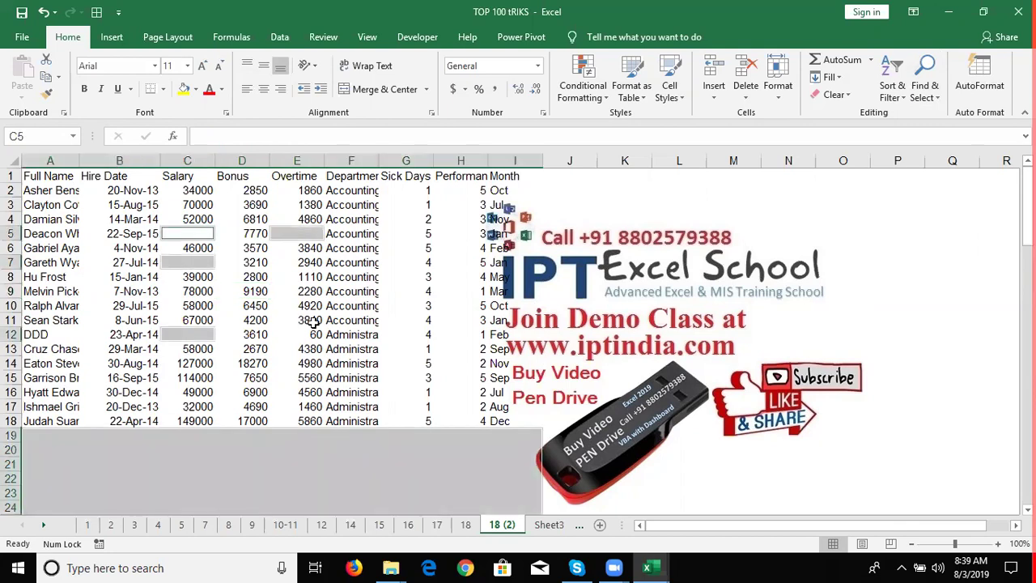
pyautogui.scroll(-1, 312, 322)
pyautogui.scroll(1, 313, 323)
pyautogui.scroll(-9, 327, 351)
pyautogui.scroll(-6, 327, 351)
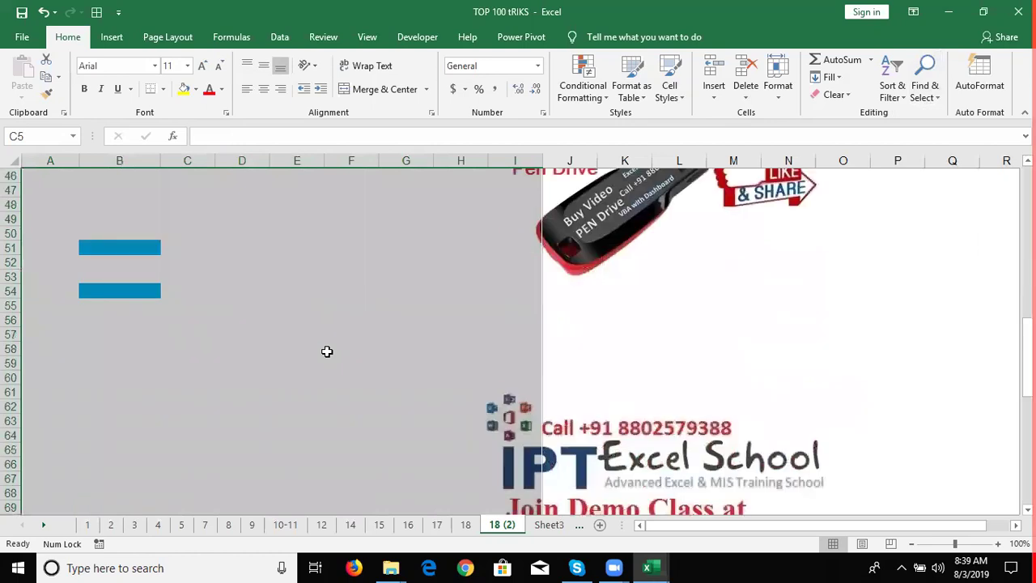
pyautogui.scroll(6, 327, 351)
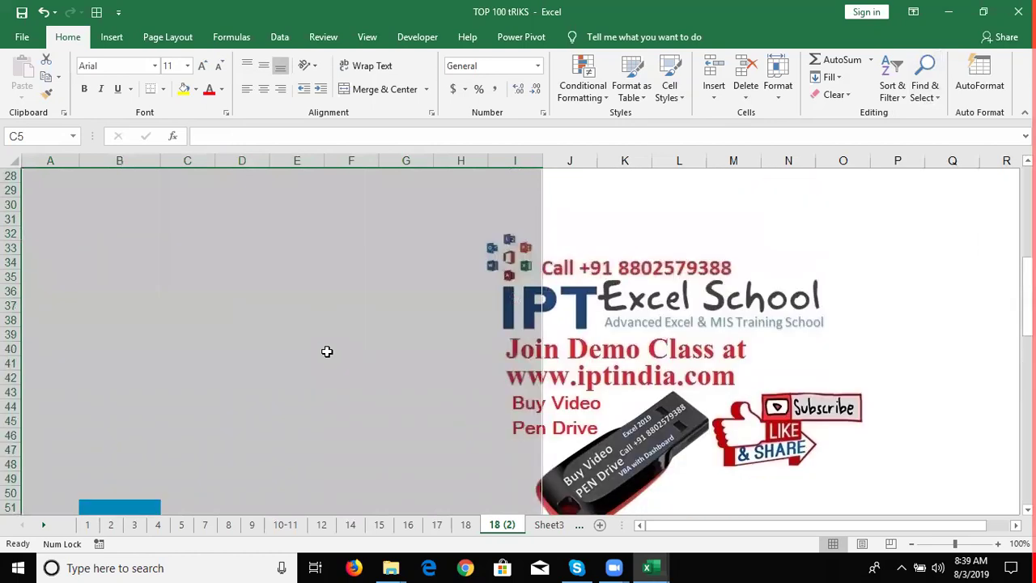
pyautogui.scroll(9, 173, 277)
# Copy the whole employee table and paste it into a new sheet
pyautogui.click(57, 182)
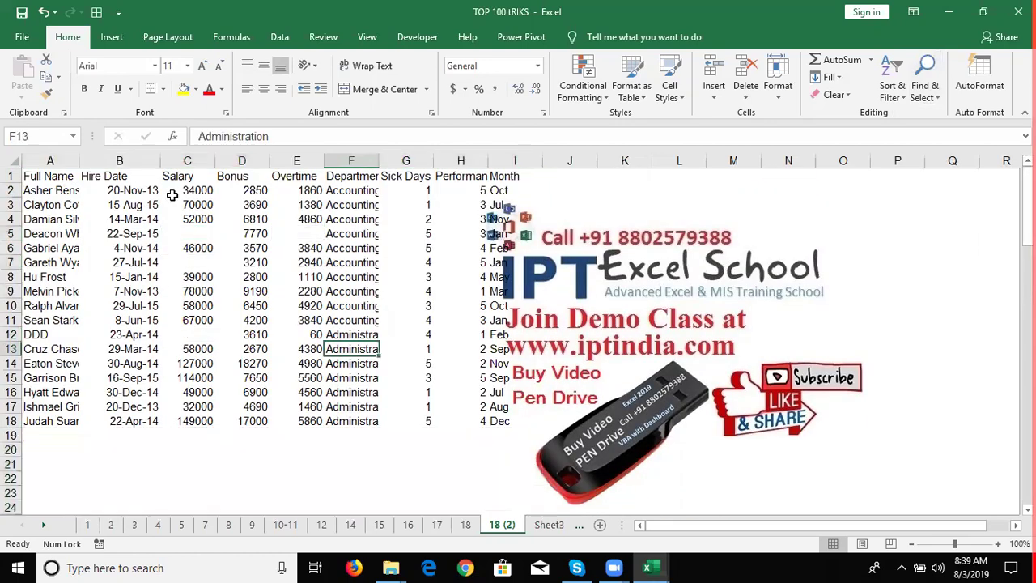
pyautogui.keyDown('shift'); pyautogui.click(482, 339); pyautogui.keyUp('shift')
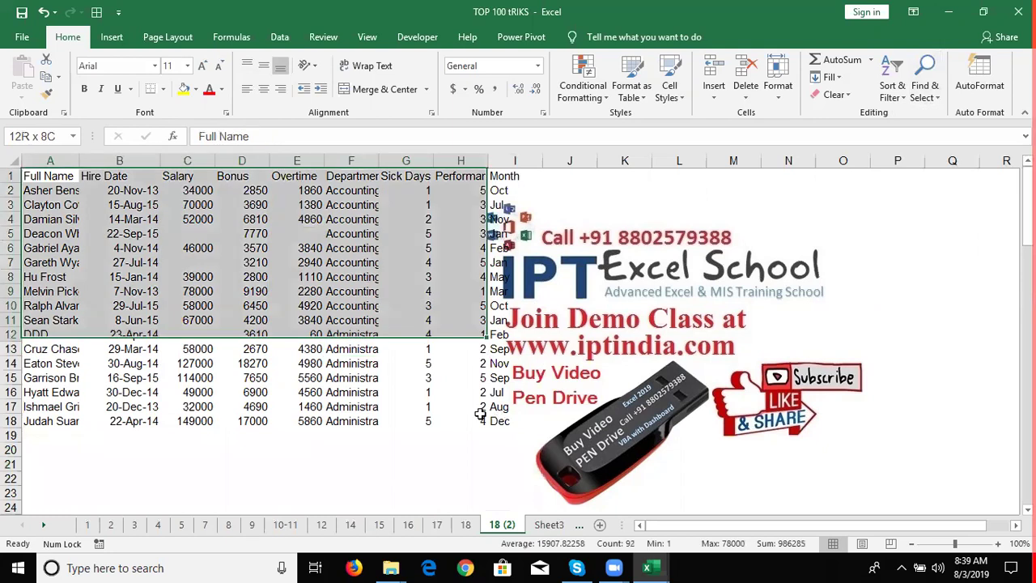
pyautogui.hotkey('ctrl', 'a')
pyautogui.hotkey('ctrl', 'c')
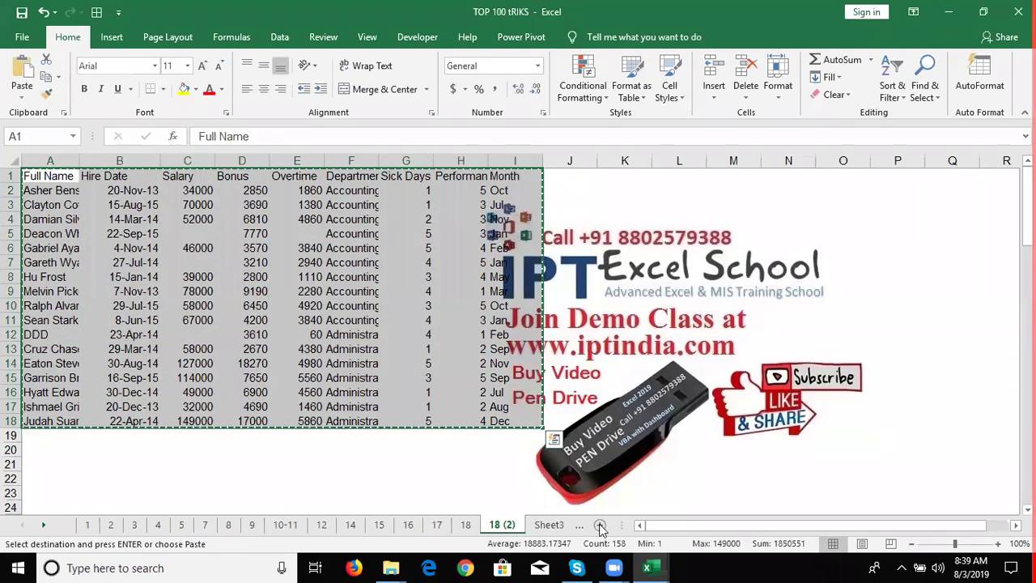
pyautogui.click(600, 525)
pyautogui.hotkey('ctrl', 'v')
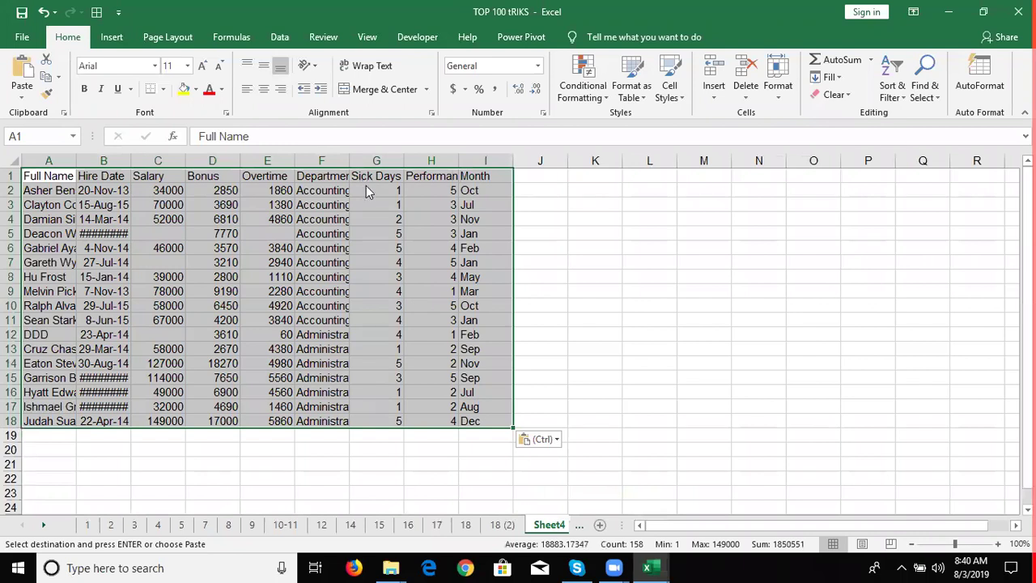
# Select the table's blank cells via Go To Special > Blanks and fill them yellow
pyautogui.hotkey('ctrl', 'g')
pyautogui.click(348, 315)
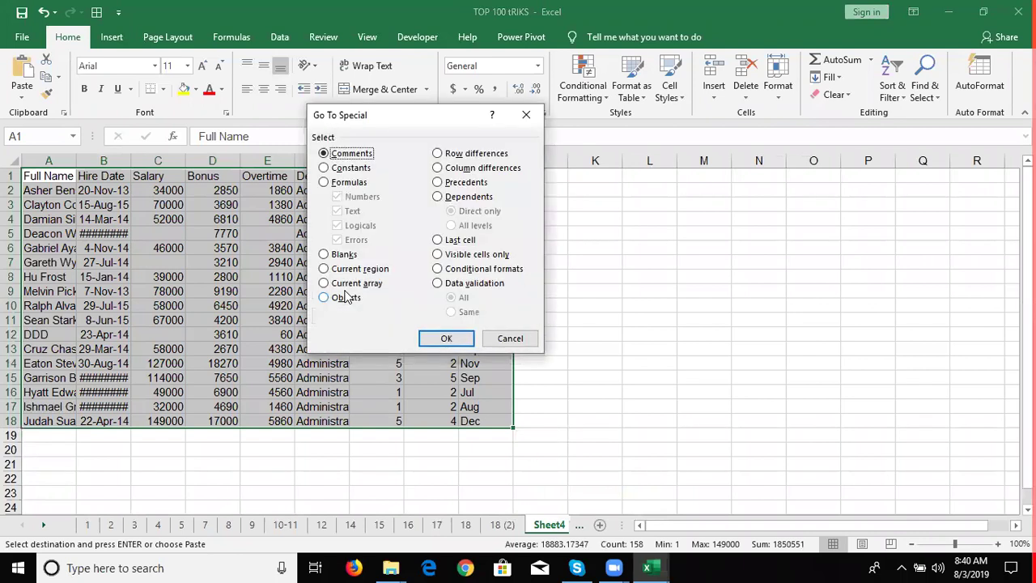
pyautogui.click(345, 255)
pyautogui.click(435, 338)
pyautogui.click(184, 89)
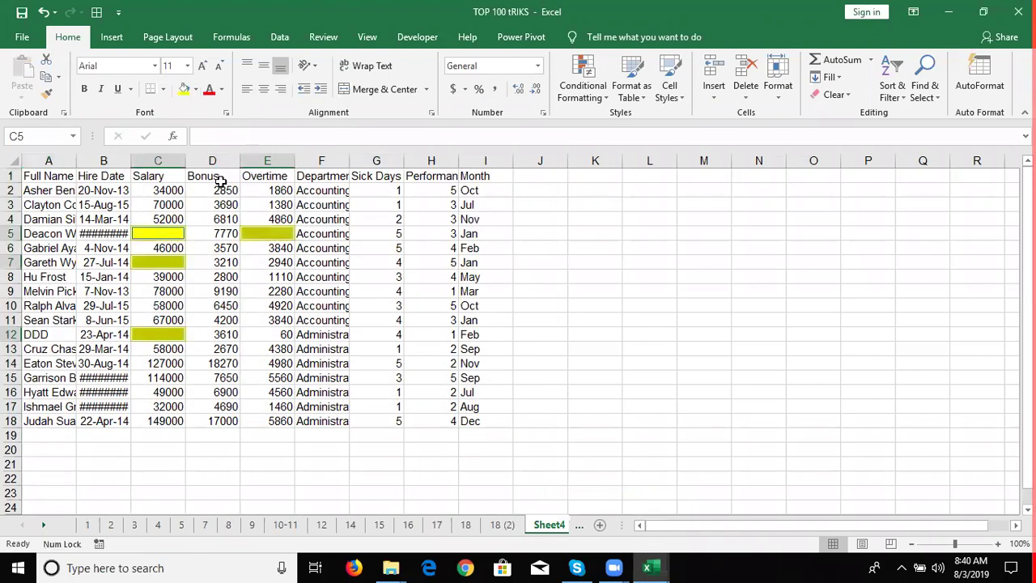
pyautogui.click(269, 308)
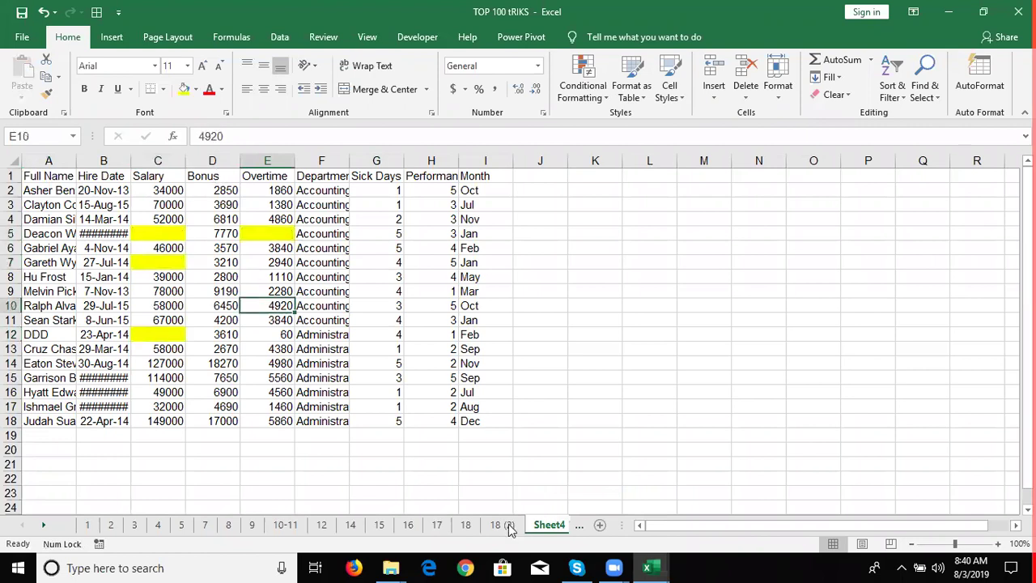
pyautogui.click(472, 525)
# Rename the logo sheet 18 to 19
pyautogui.click(502, 525)
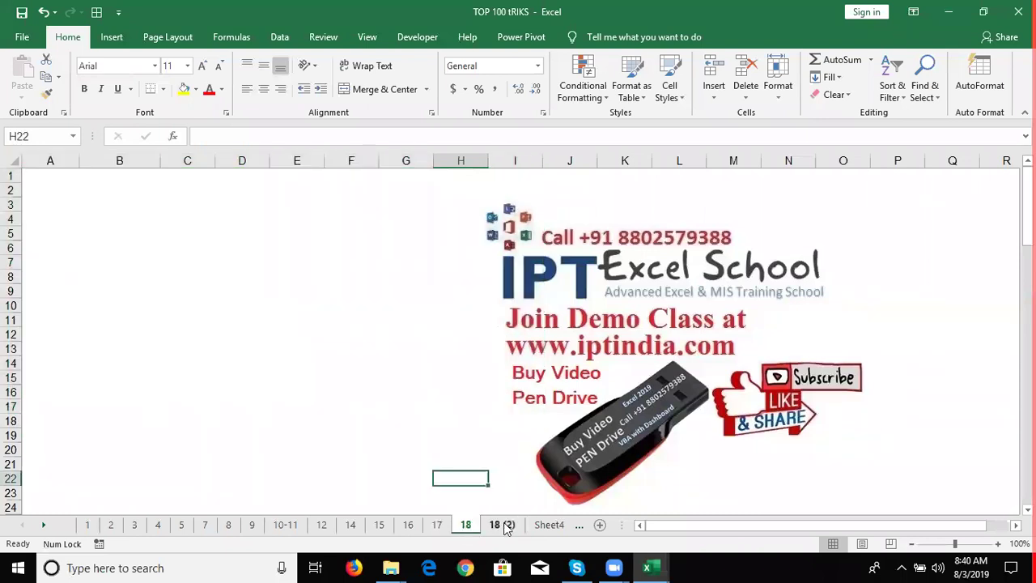
pyautogui.click(502, 525)
pyautogui.click(473, 525)
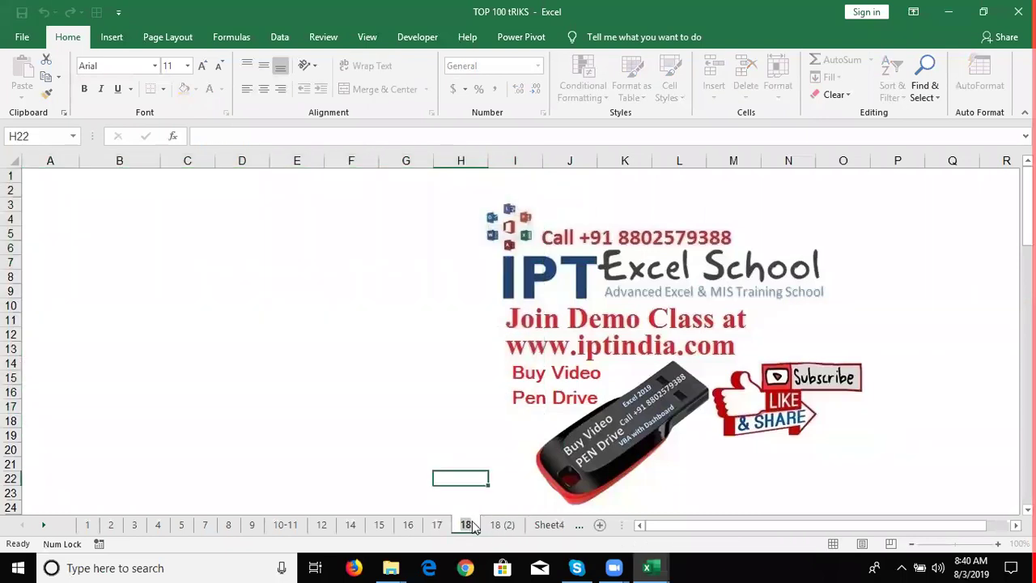
pyautogui.write('19')
pyautogui.press('Return')
pyautogui.click(490, 491)
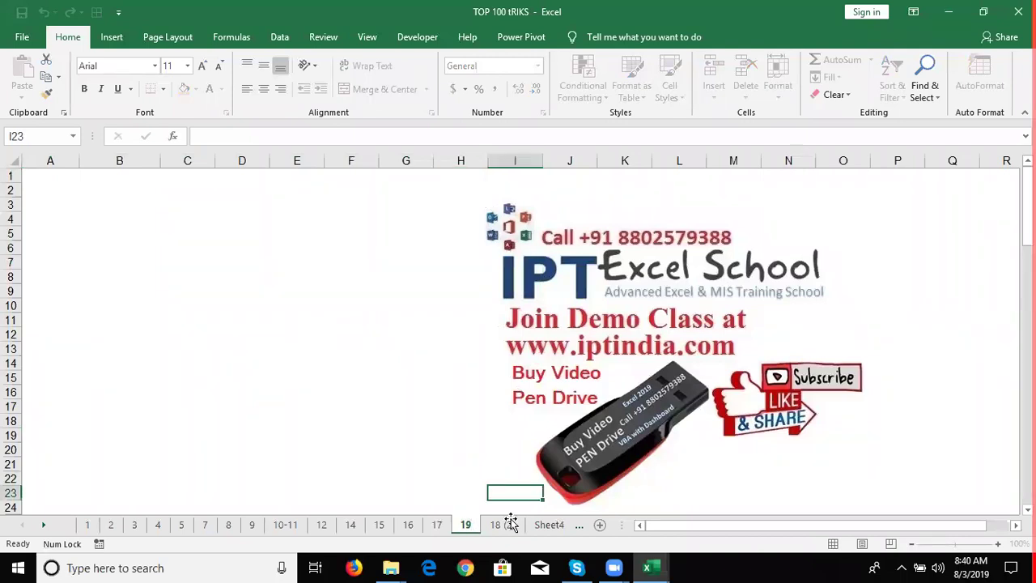
# Move sheet 18 (2) before sheet 19, rename it 18, and open sheet 19
pyautogui.click(490, 525)
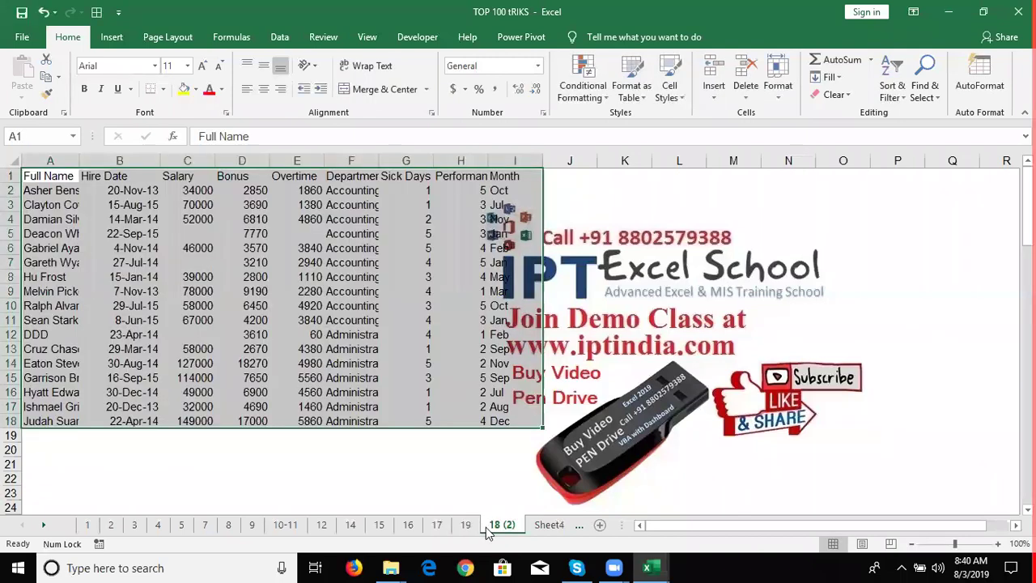
pyautogui.moveTo(485, 527); pyautogui.dragTo(469, 526)
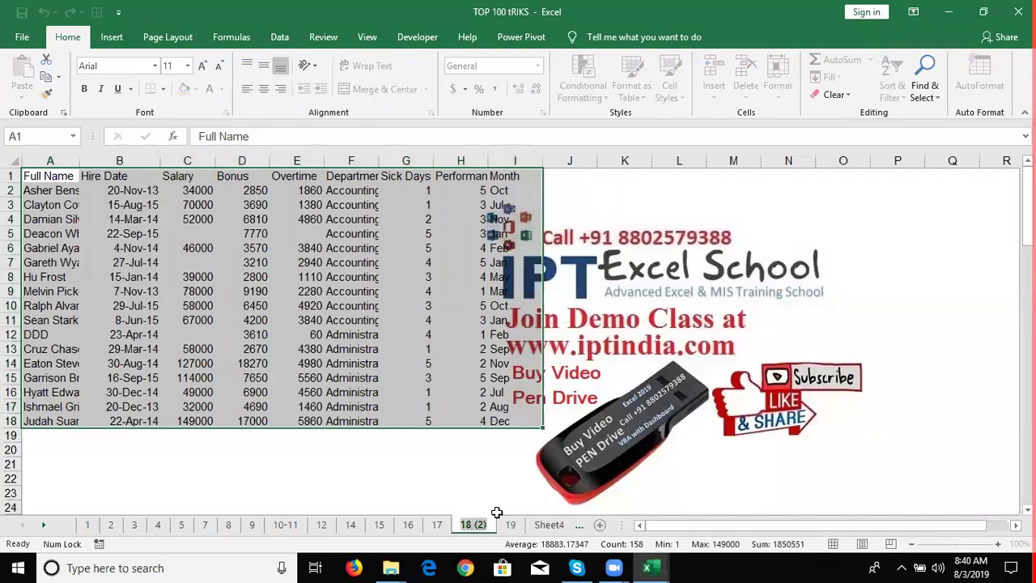
pyautogui.press('BackSpace')
pyautogui.press('BackSpace')
pyautogui.press('BackSpace')
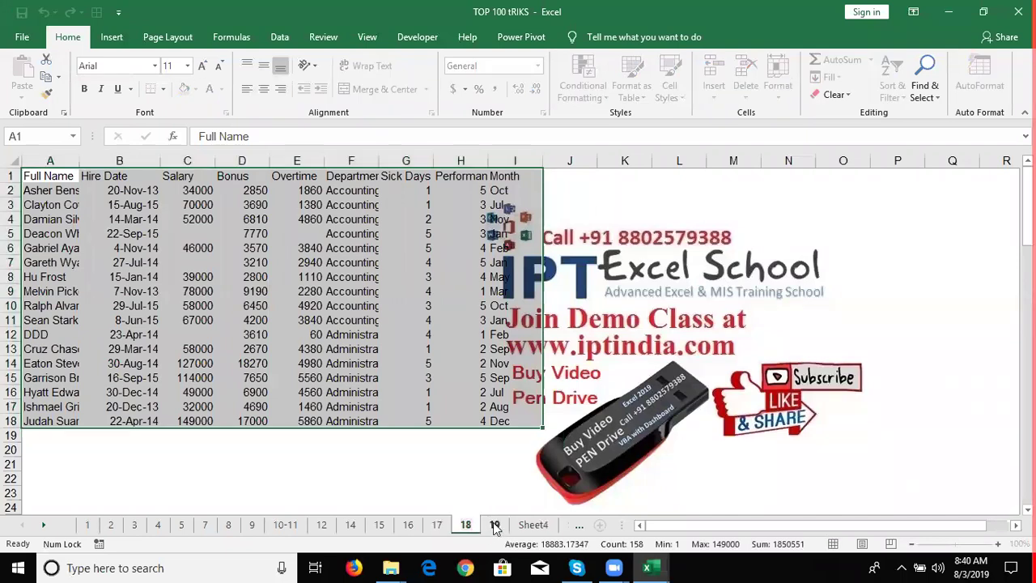
pyautogui.click(495, 525)
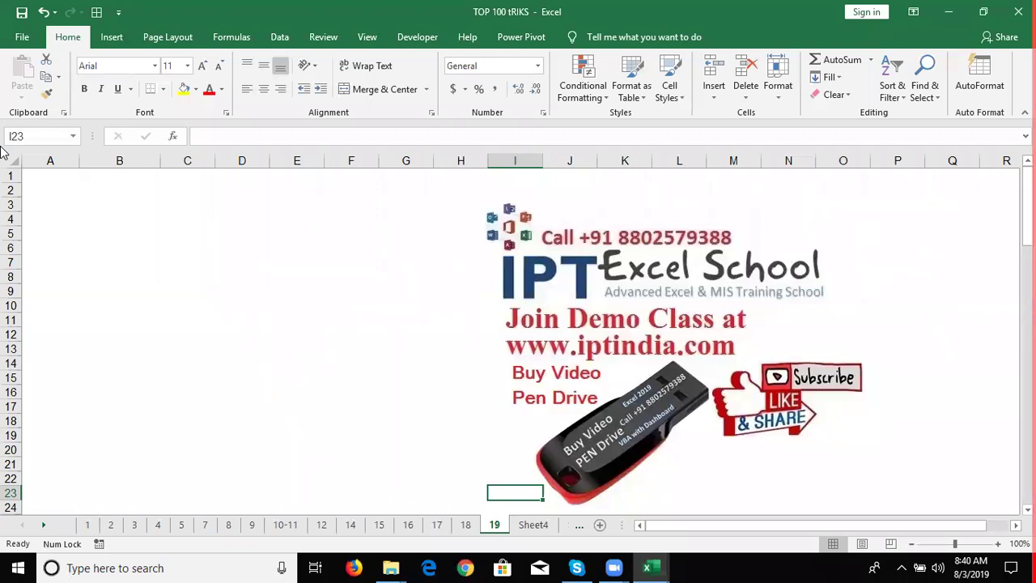
pyautogui.click(52, 173)
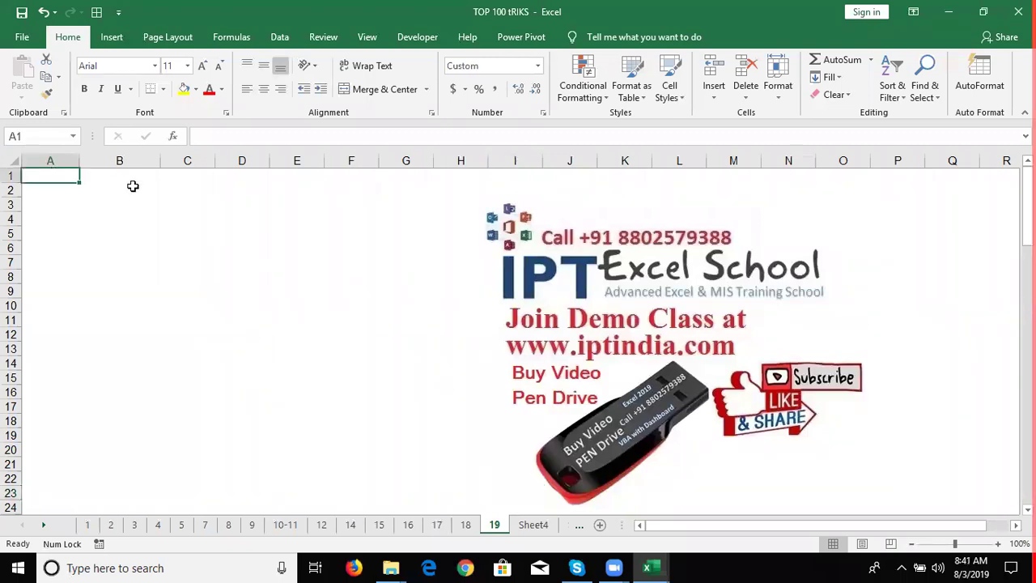
# Enter 'Sales' in A1, then try and undo a test value 8545 in A2
pyautogui.write('Sales')
pyautogui.press('Return')
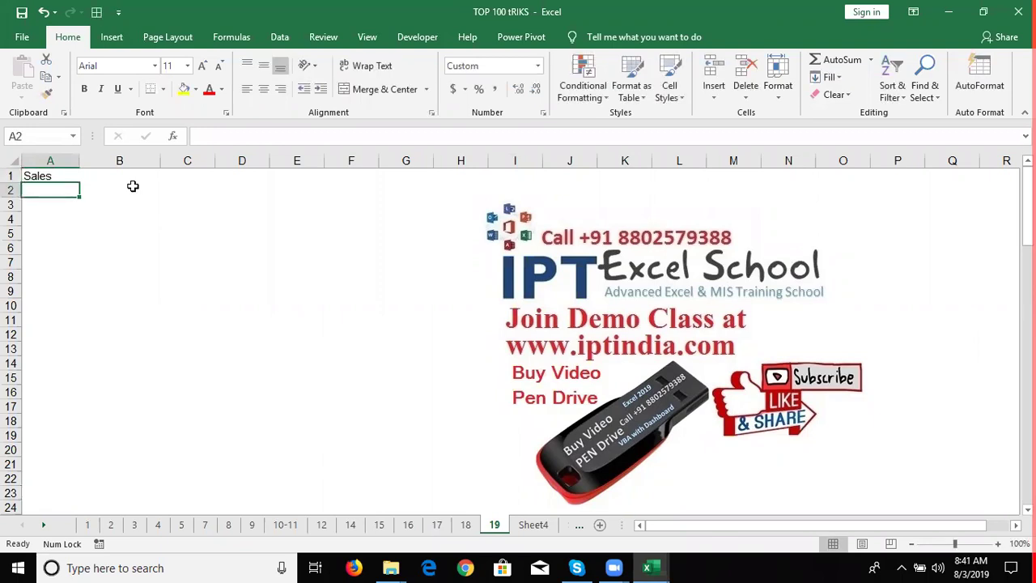
pyautogui.write('8545')
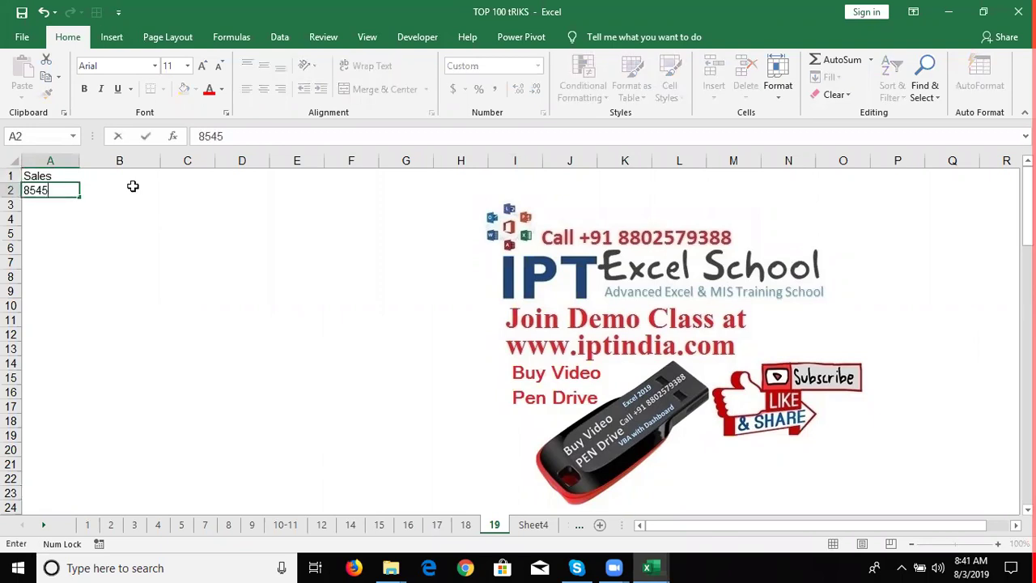
pyautogui.press('Return')
pyautogui.hotkey('ctrl', 'z')
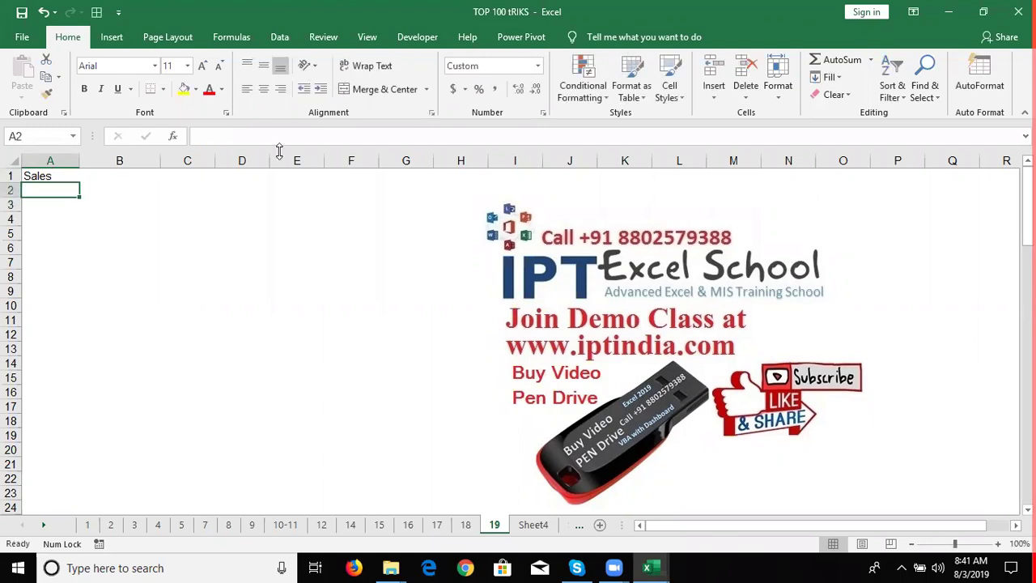
# Copy empty column G's General format onto column A with Format Painter
pyautogui.click(413, 160)
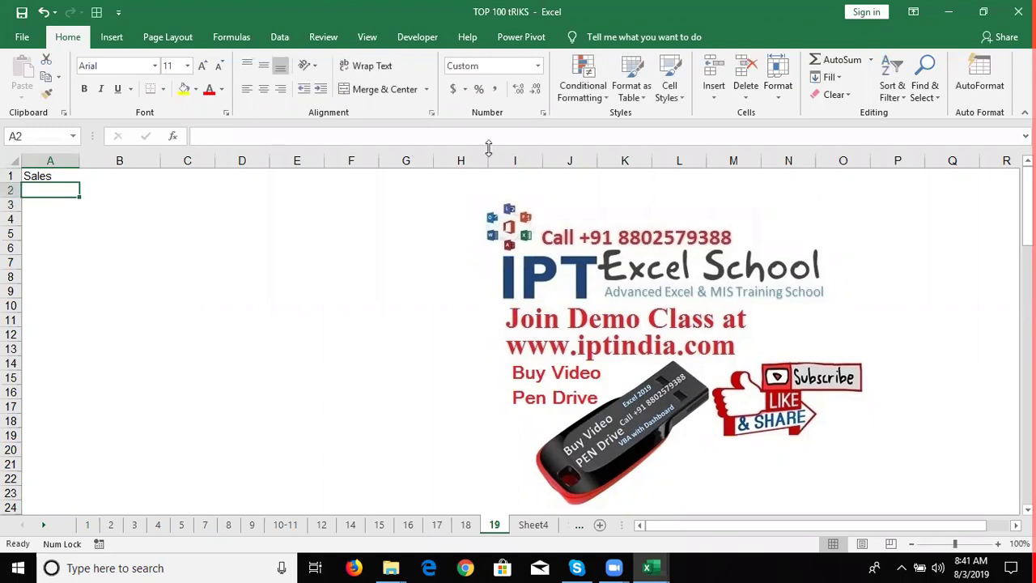
pyautogui.click(46, 95)
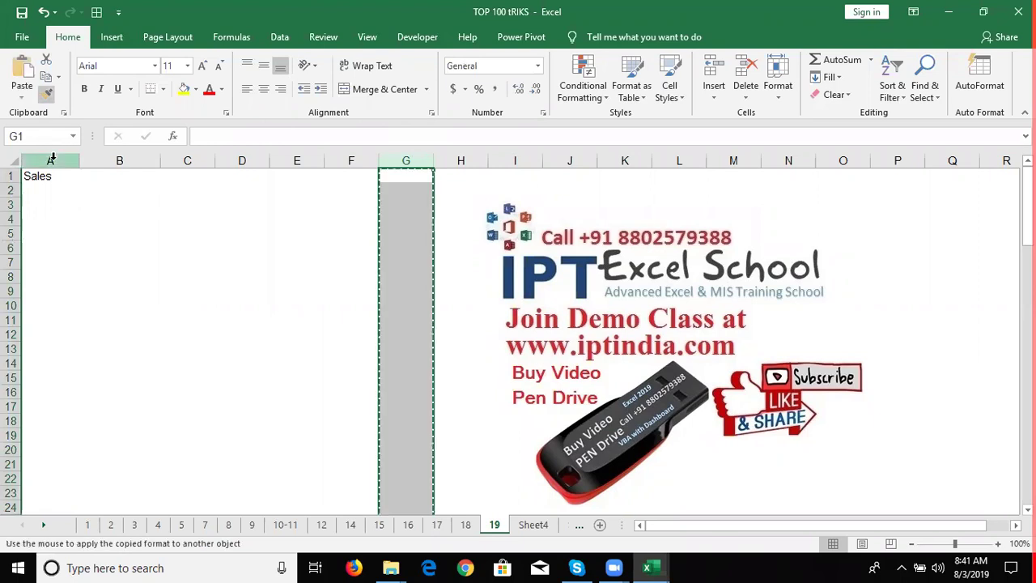
pyautogui.click(50, 161)
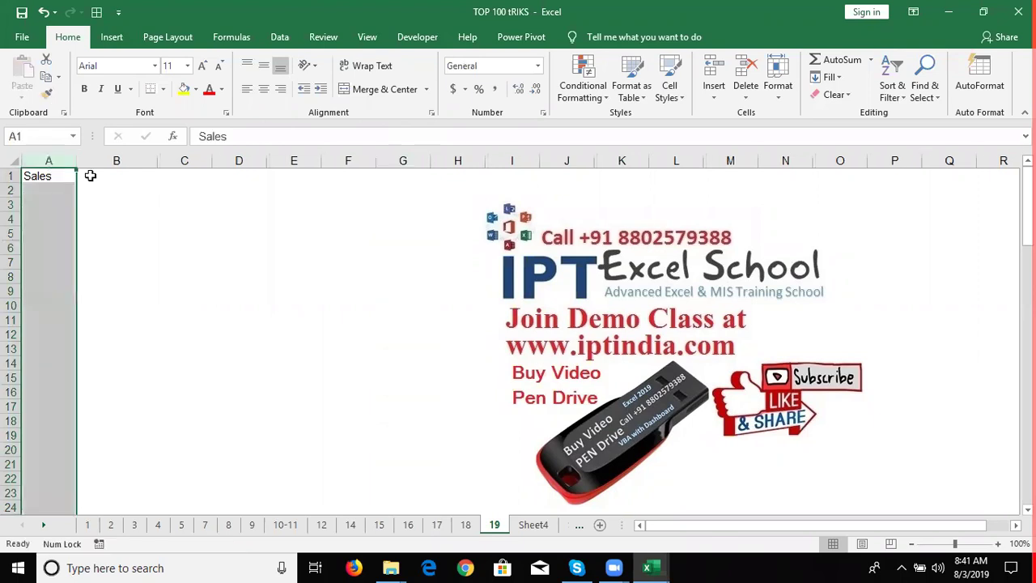
pyautogui.click(595, 94)
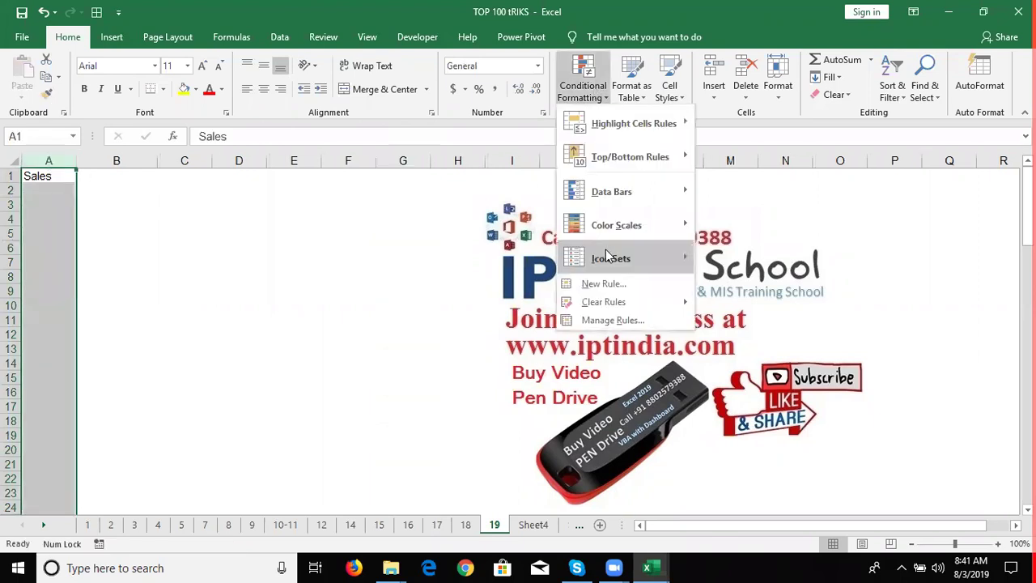
pyautogui.click(540, 116)
# Enter the custom number format [green]#,###;[red]-#,###;0; for column A in Format Cells
pyautogui.hotkey('ctrl', '1')
pyautogui.click(261, 234)
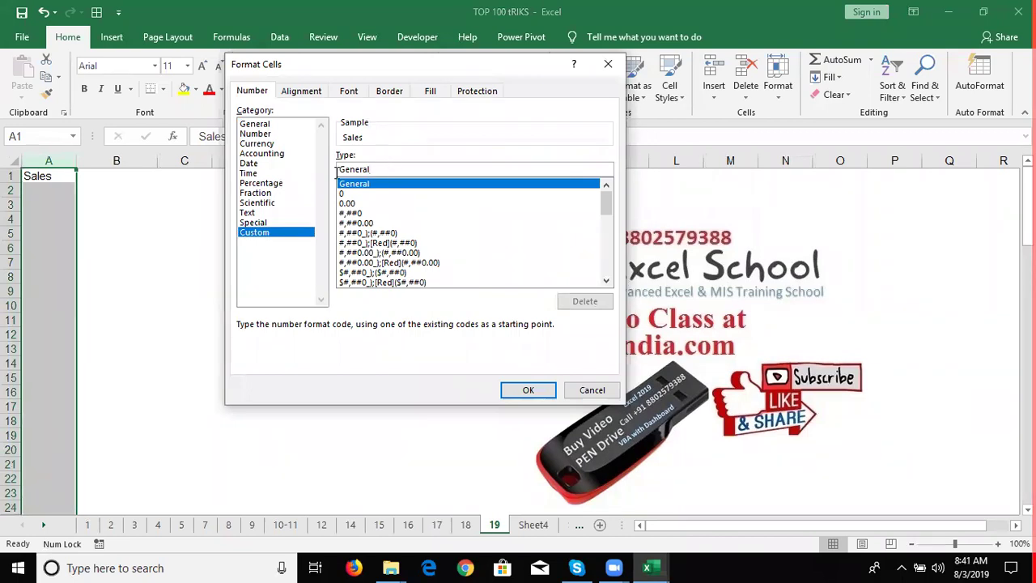
pyautogui.hotkey('shift', 'Home')
pyautogui.write('[')
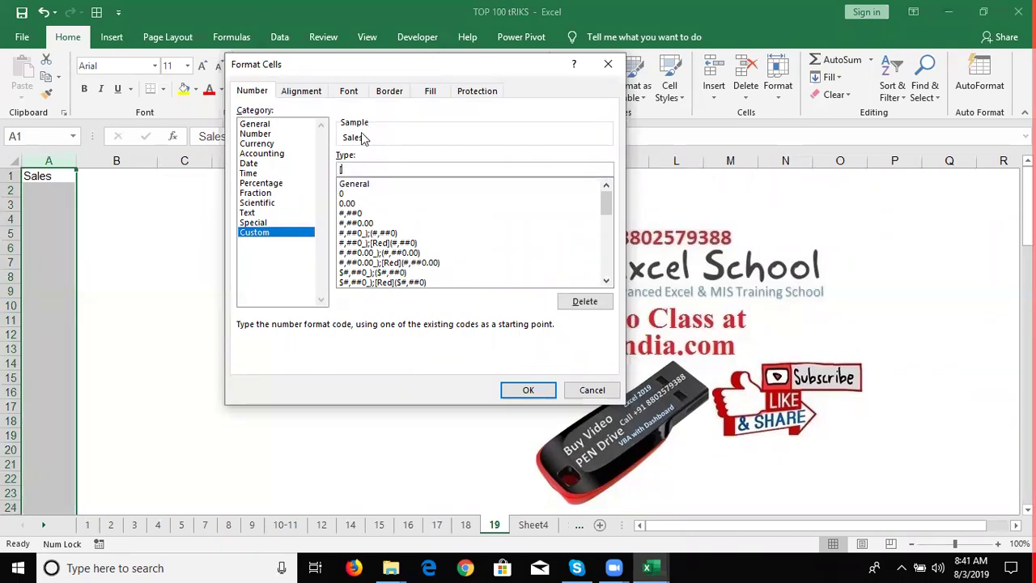
pyautogui.write('gr')
pyautogui.write('ee')
pyautogui.write('n]')
pyautogui.write('#,#')
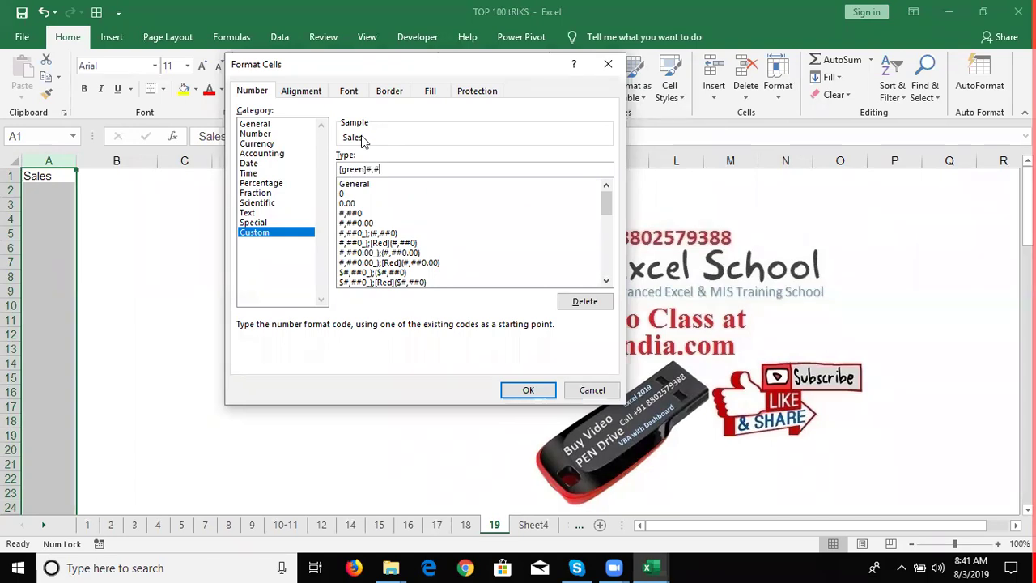
pyautogui.write('##;[')
pyautogui.write('red]-')
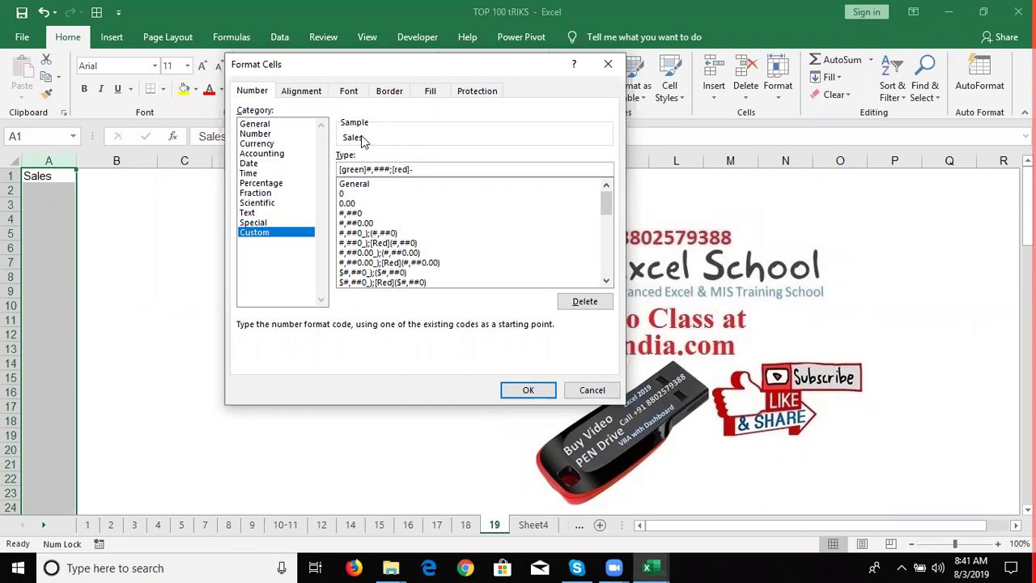
pyautogui.write('#')
pyautogui.write(',###')
pyautogui.write(';')
pyautogui.write('0')
pyautogui.write(';')
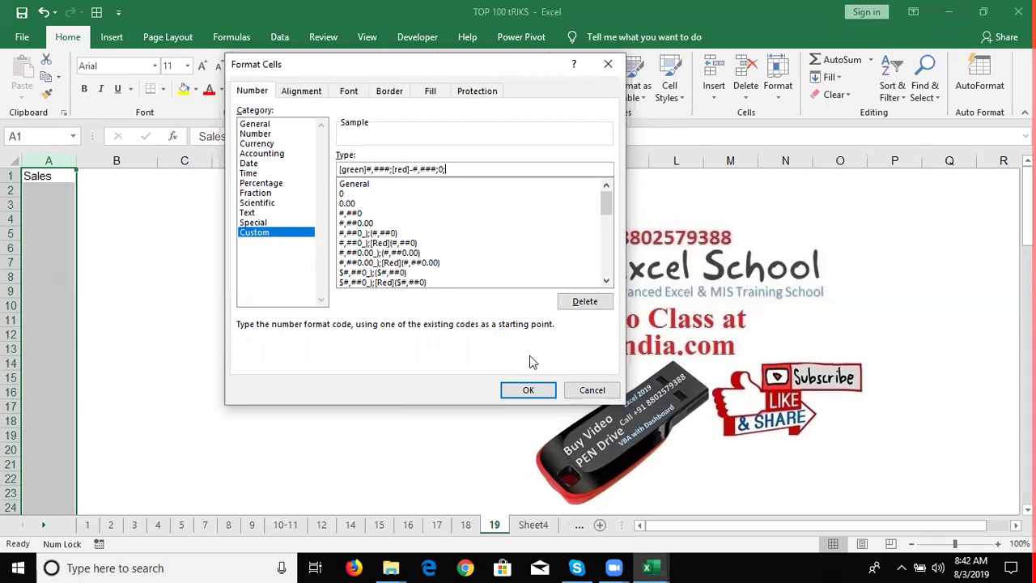
# Apply the green/red format and enter 52, 12, -85 and 65 into A2:A5
pyautogui.click(537, 391)
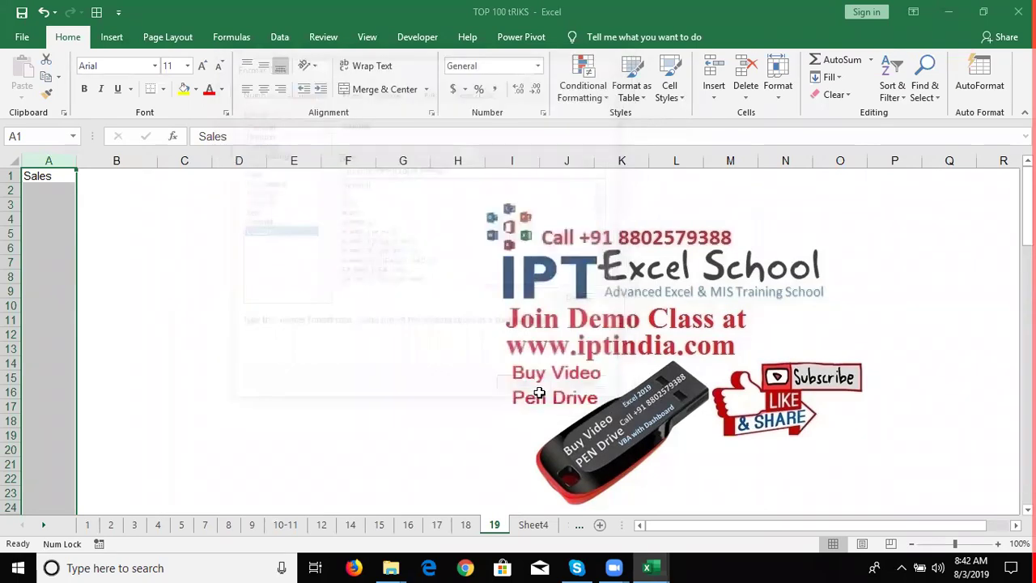
pyautogui.moveTo(50, 190); pyautogui.dragTo(61, 204)
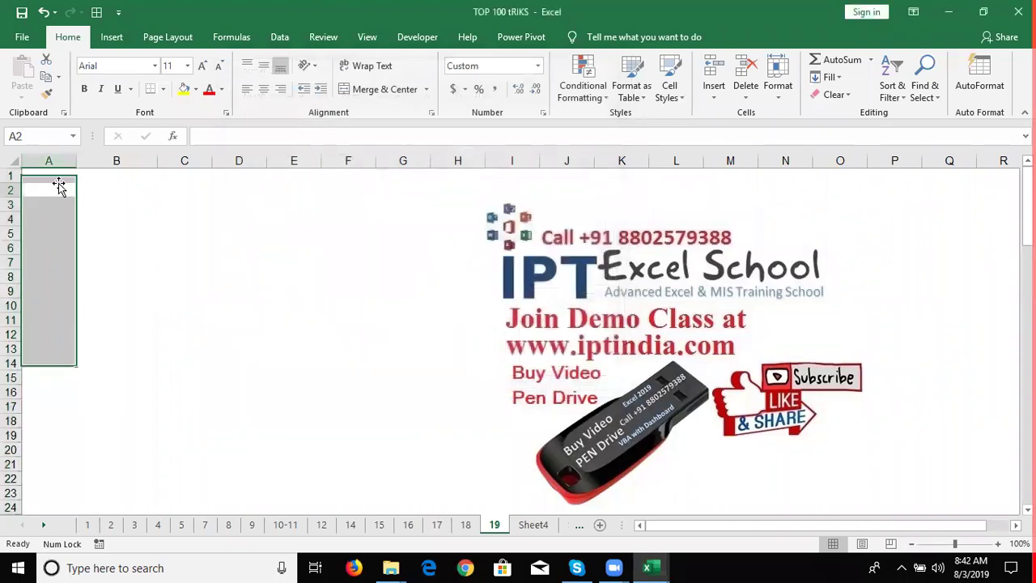
pyautogui.click(58, 184)
pyautogui.write('52')
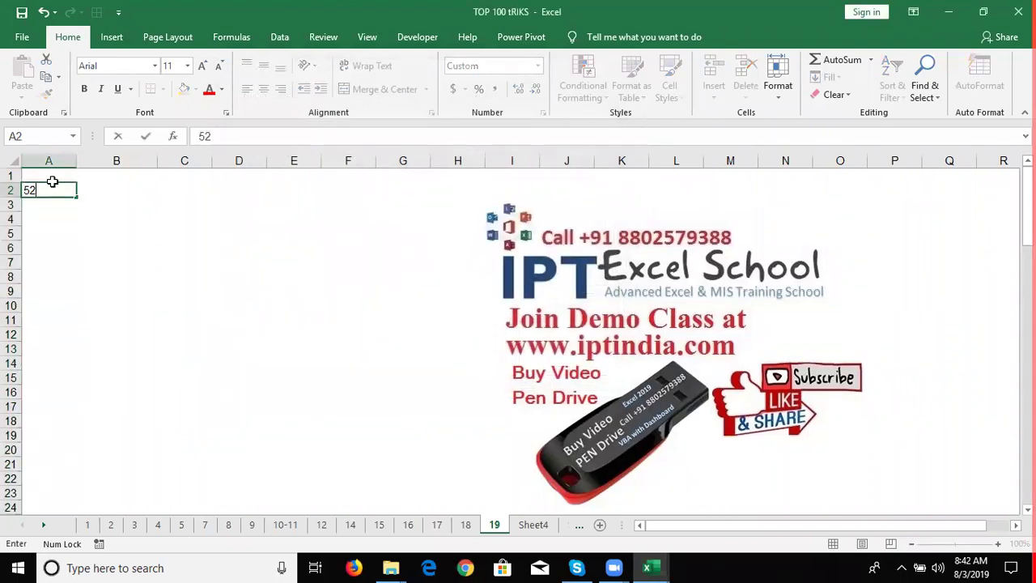
pyautogui.press('Return')
pyautogui.write('1')
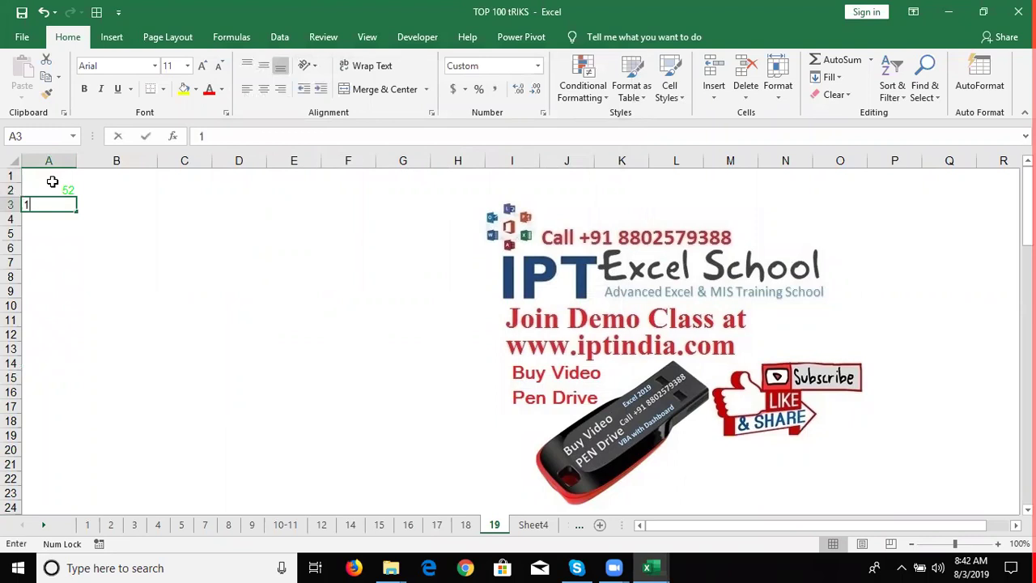
pyautogui.write('2')
pyautogui.press('Return')
pyautogui.write('-8')
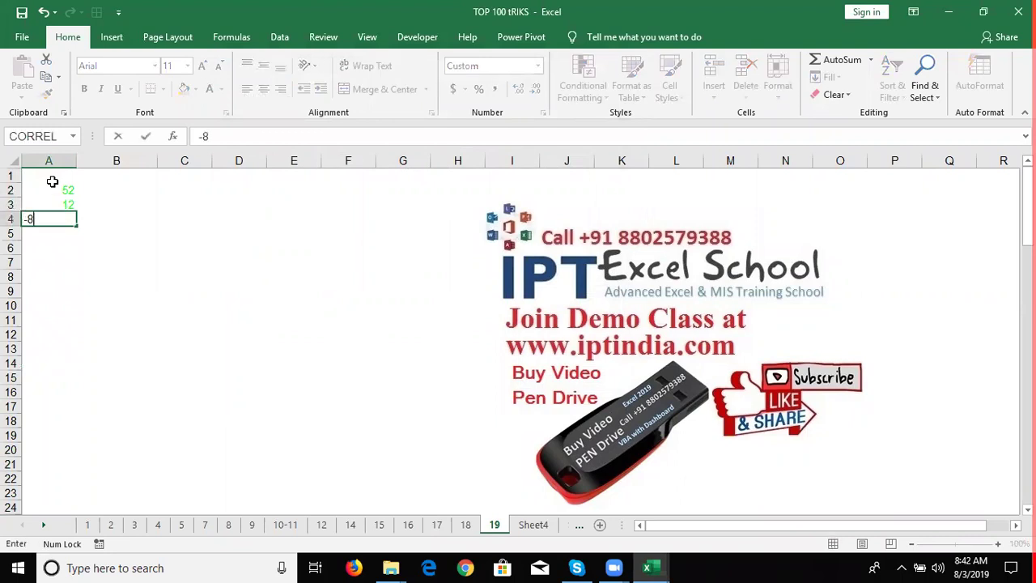
pyautogui.write('5')
pyautogui.press('Return')
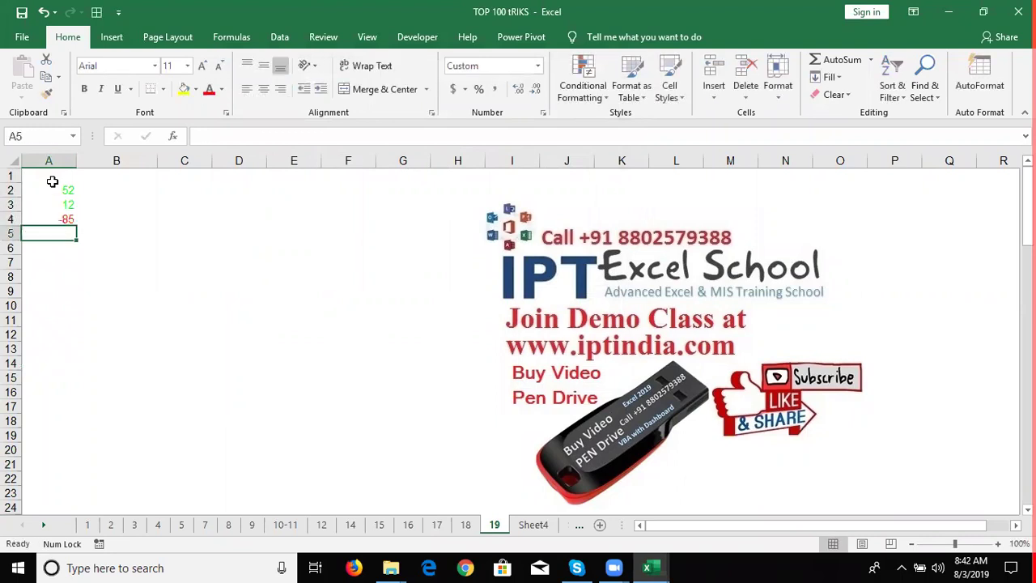
pyautogui.write('65')
pyautogui.press('Return')
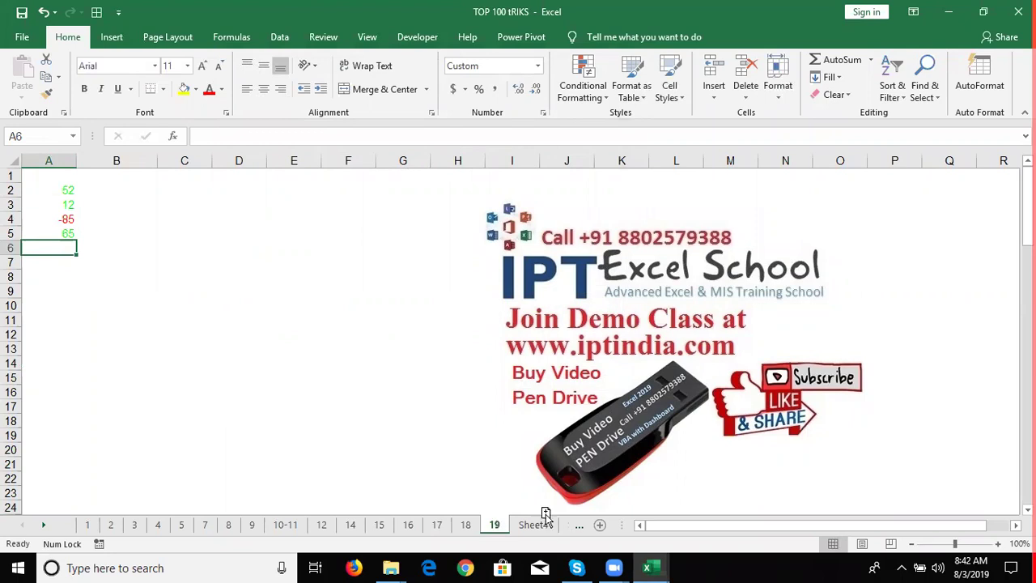
# Copy sheet 19 to make sheet 20 and paste sheet 5's employee table A1:I19 into it
pyautogui.moveTo(547, 521); pyautogui.dragTo(534, 527)
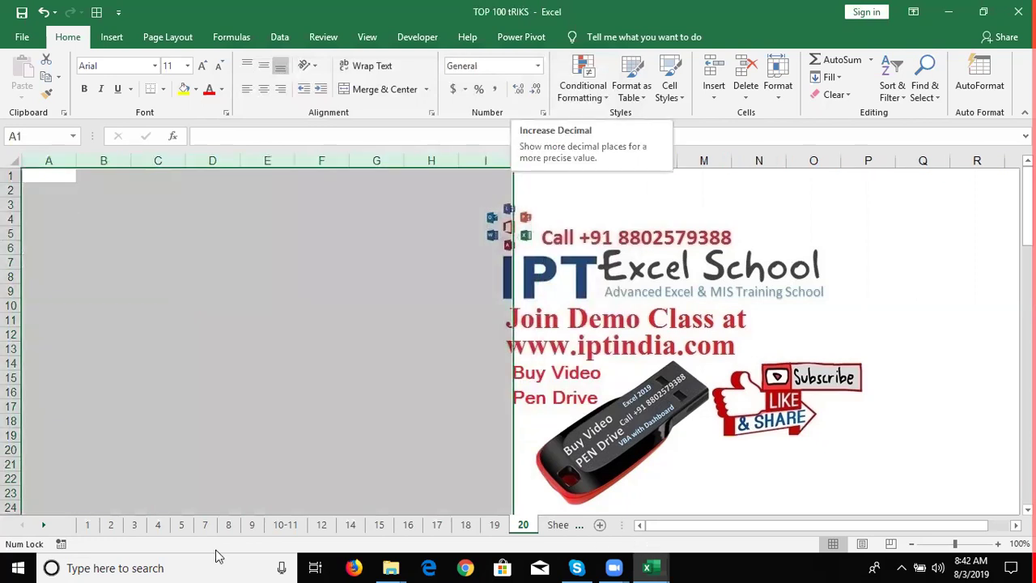
pyautogui.click(181, 525)
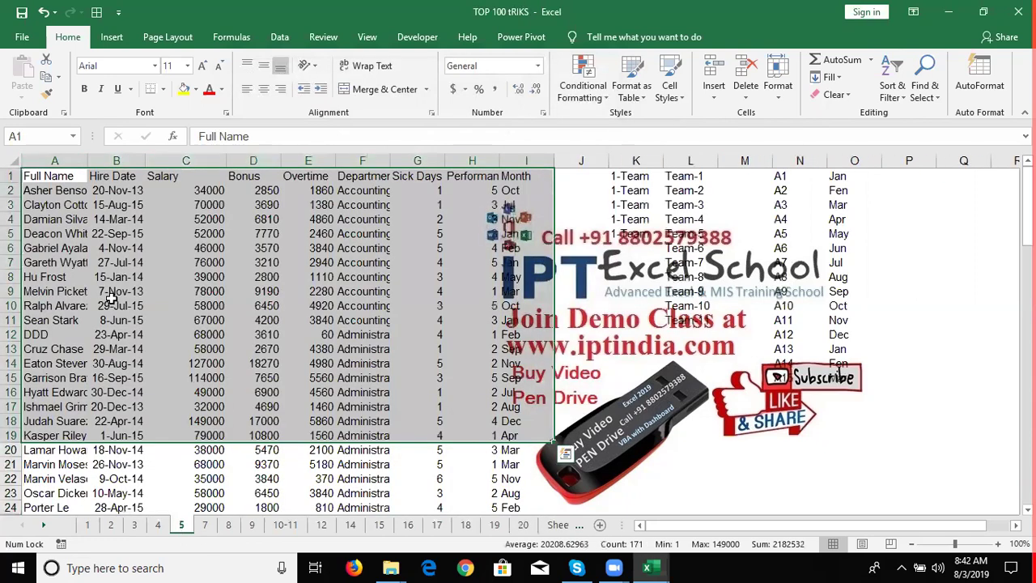
pyautogui.hotkey('ctrl', 'c')
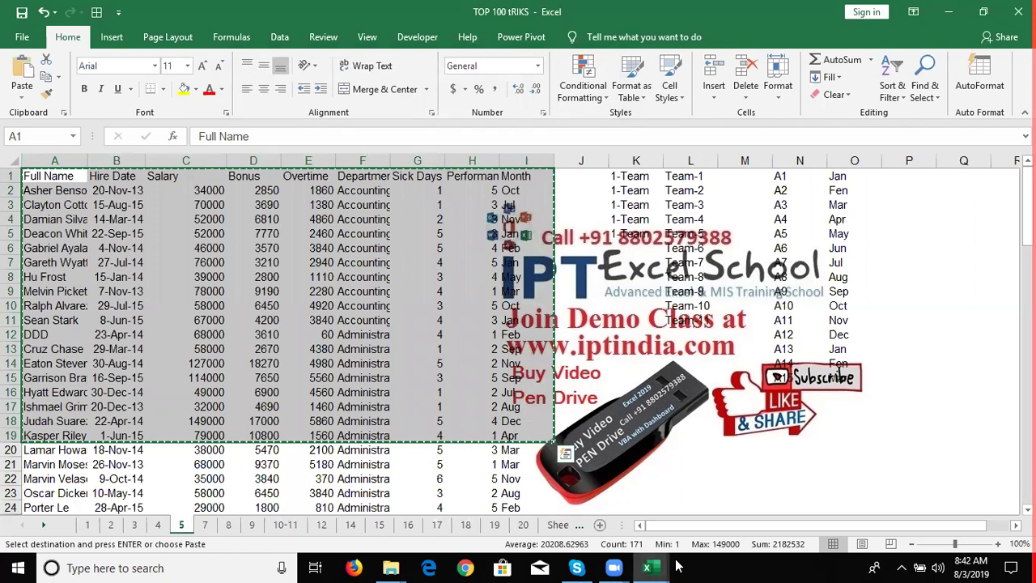
pyautogui.click(524, 524)
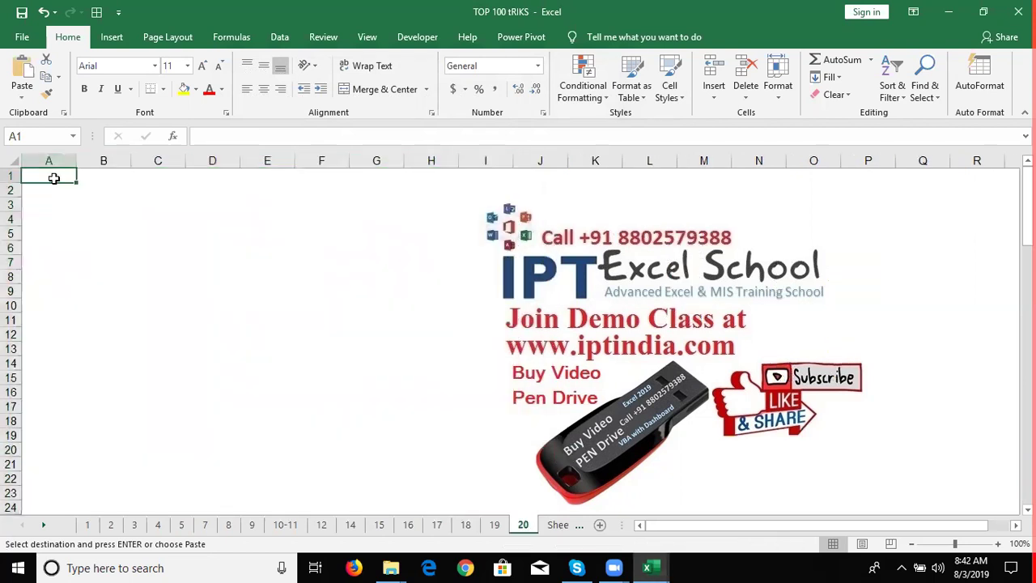
pyautogui.hotkey('ctrl', 'v')
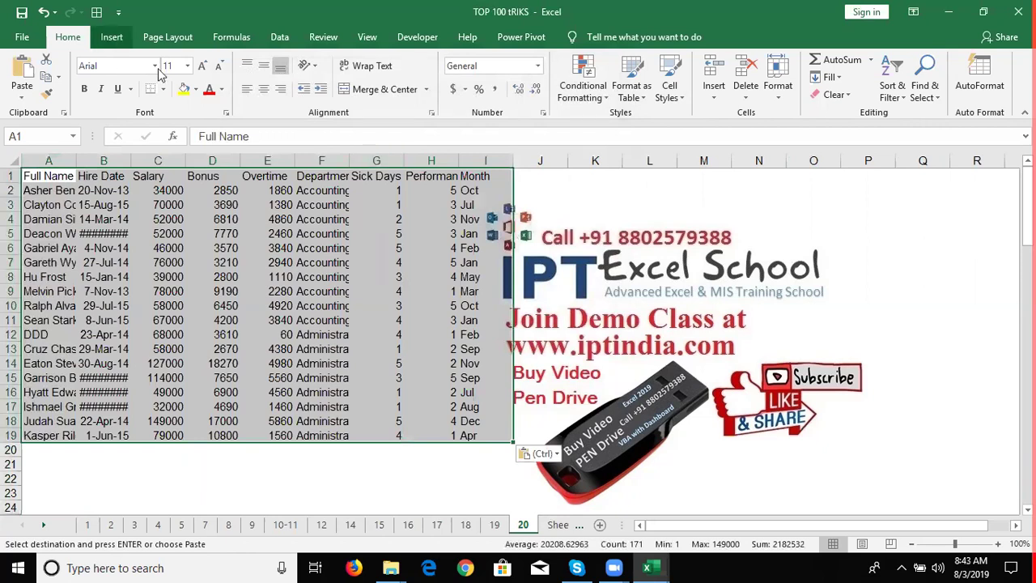
# Draw a rectangle shape to the right of the table
pyautogui.click(112, 39)
pyautogui.click(184, 89)
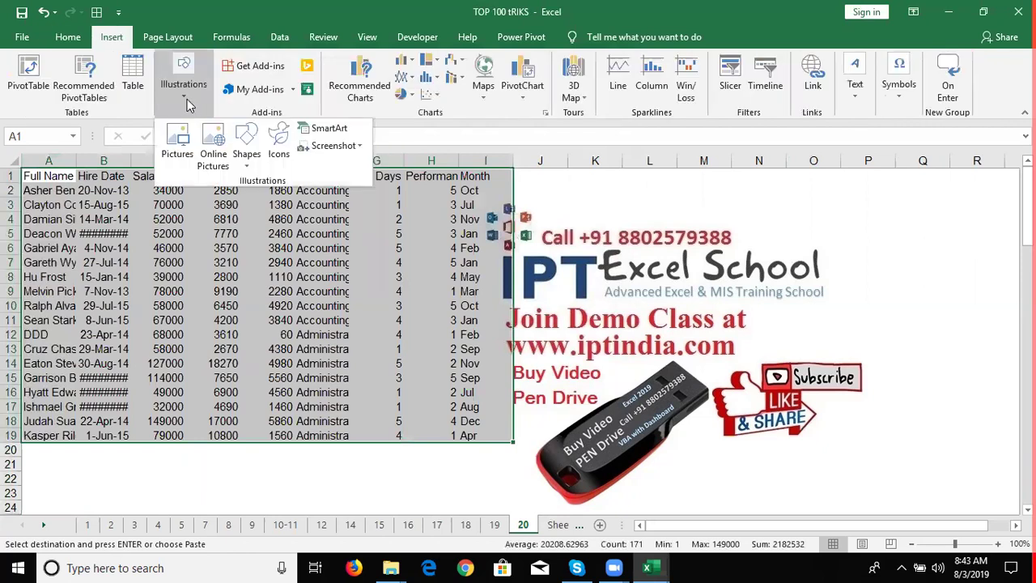
pyautogui.click(241, 166)
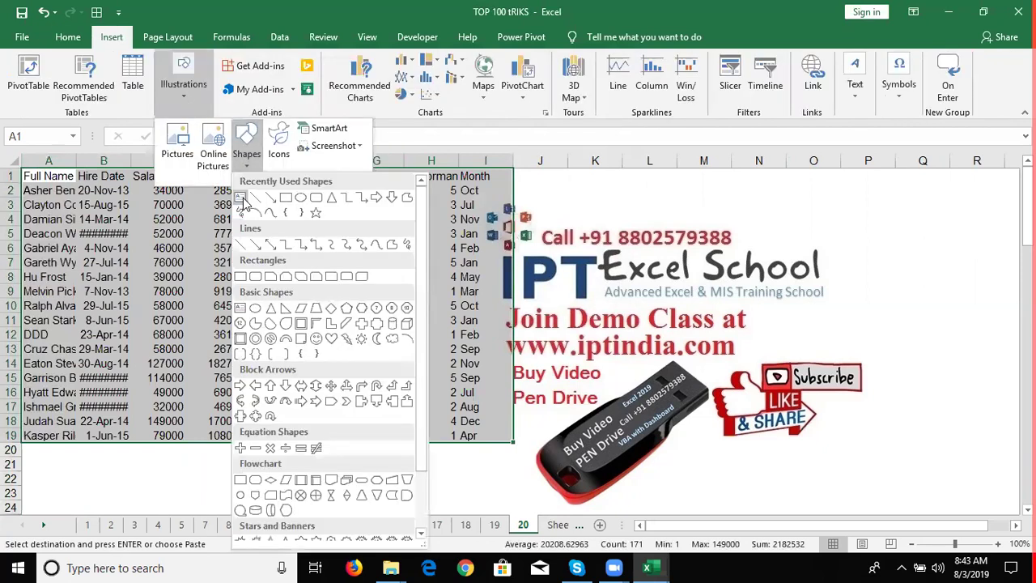
pyautogui.click(270, 198)
pyautogui.moveTo(621, 186); pyautogui.dragTo(925, 329)
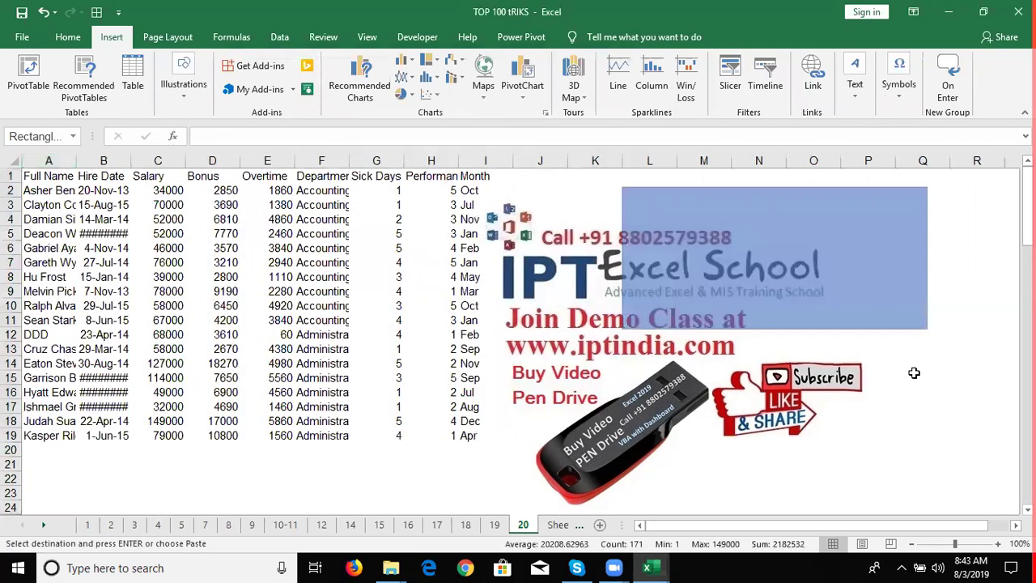
pyautogui.click(917, 391)
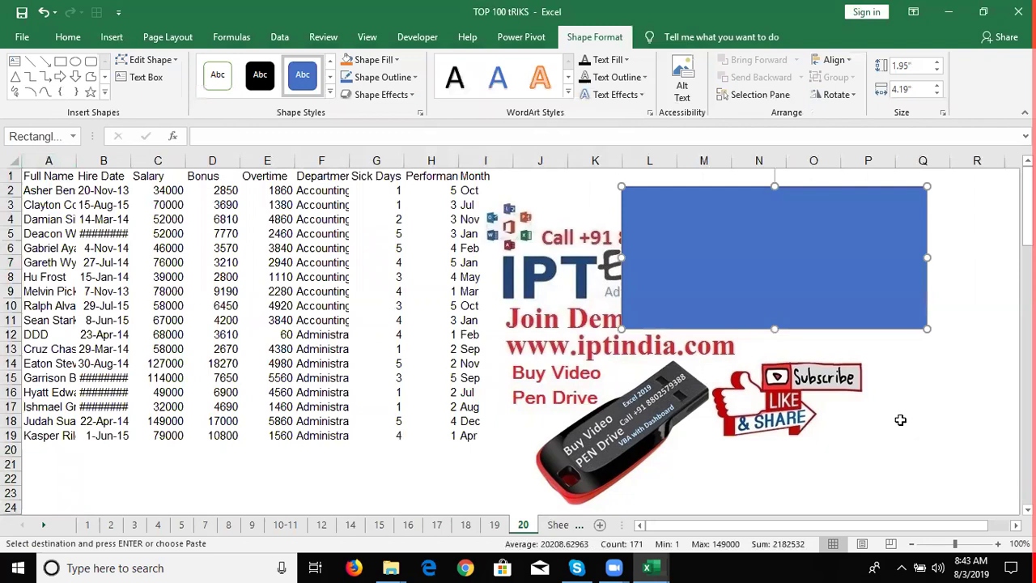
# Apply the Badge workbook theme, turning the rectangle orange
pyautogui.click(157, 219)
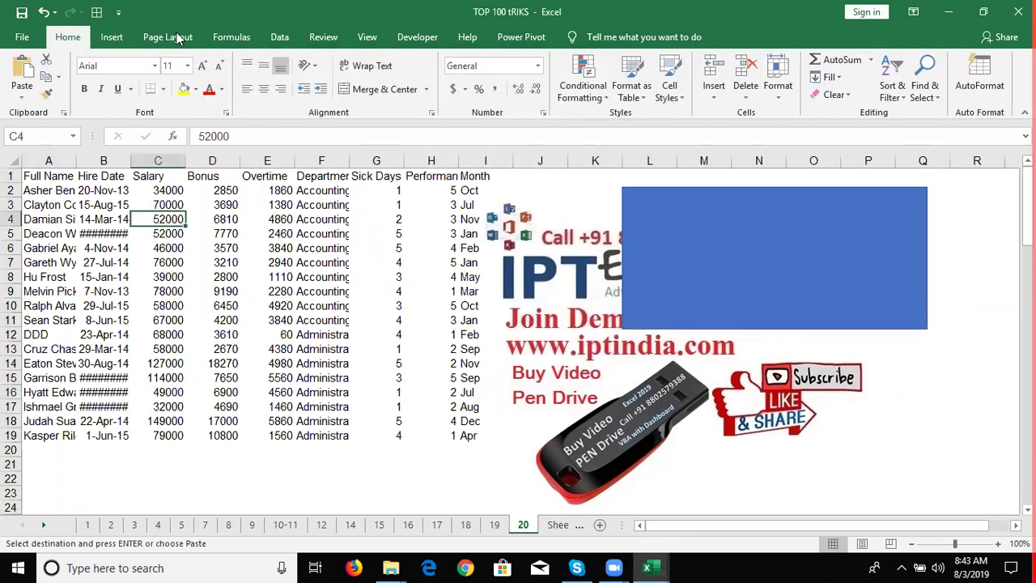
pyautogui.click(172, 38)
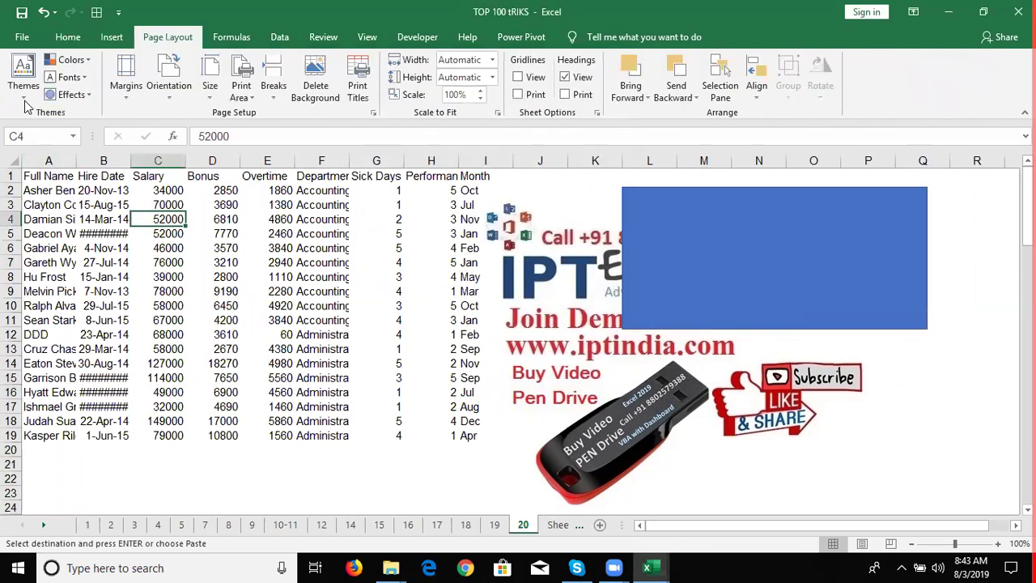
pyautogui.click(24, 98)
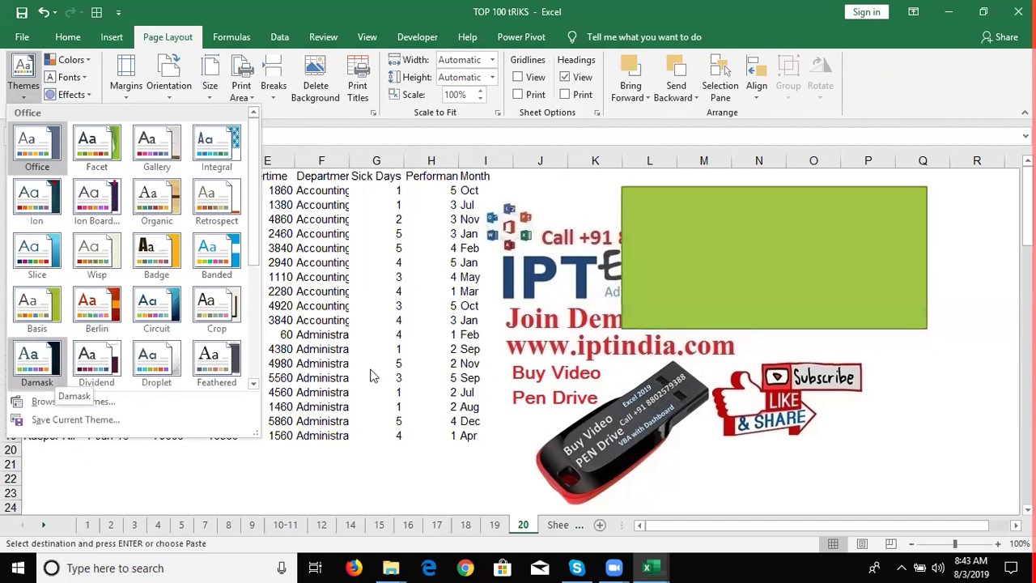
pyautogui.click(166, 259)
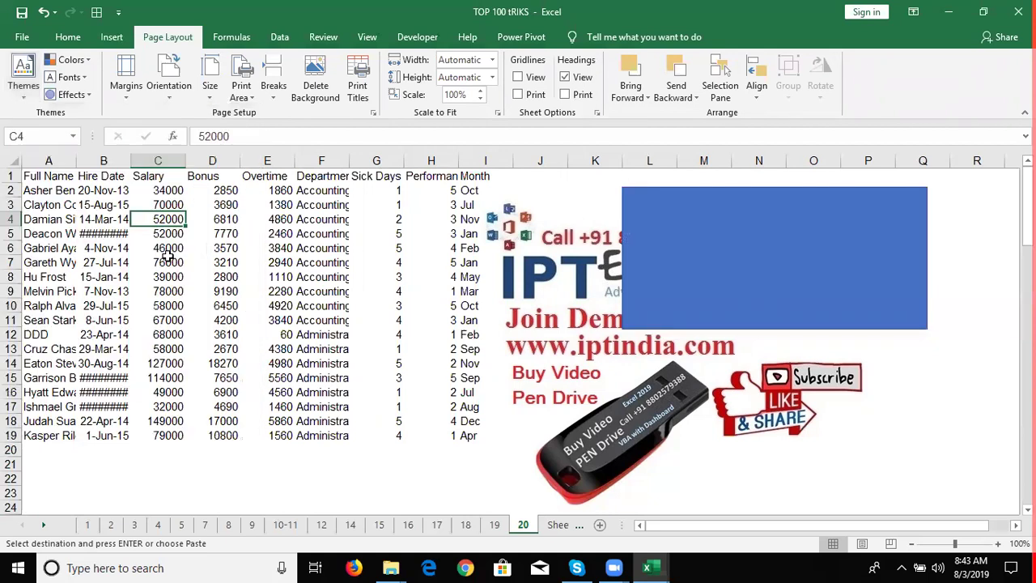
# Select the whole employee table range A1:I19
pyautogui.click(321, 277)
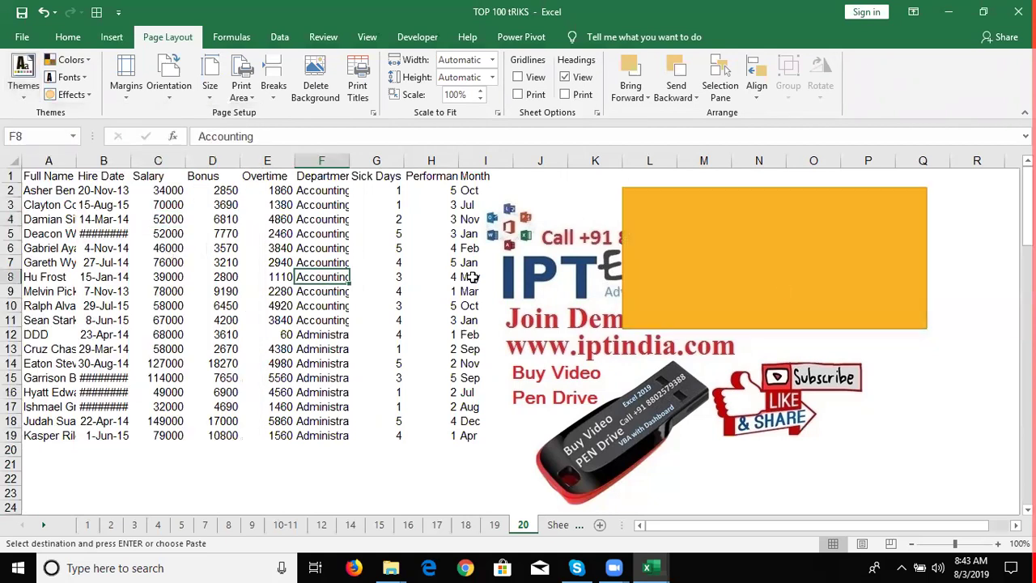
pyautogui.moveTo(55, 176); pyautogui.dragTo(322, 299)
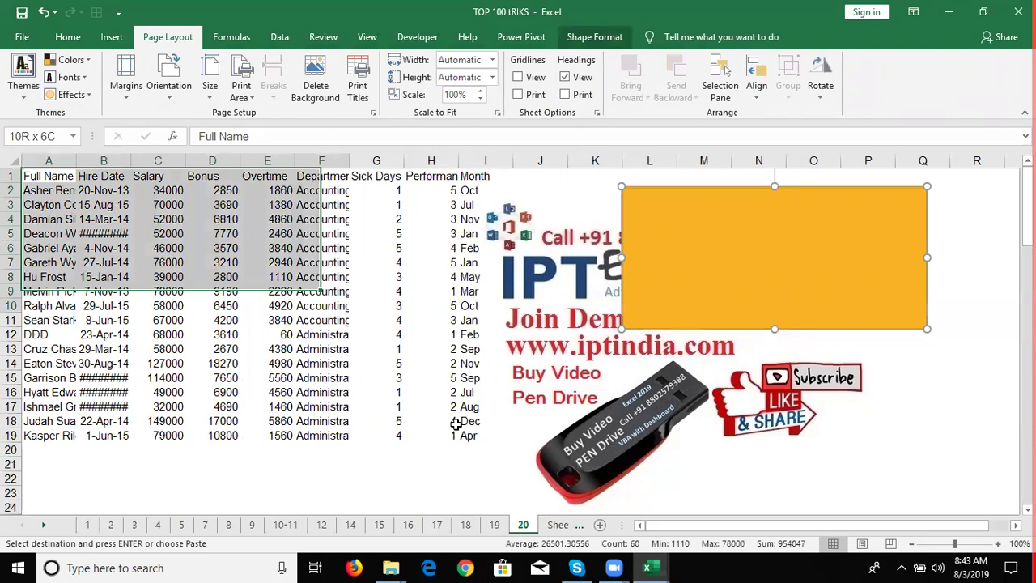
pyautogui.hotkey('ctrl', 'a')
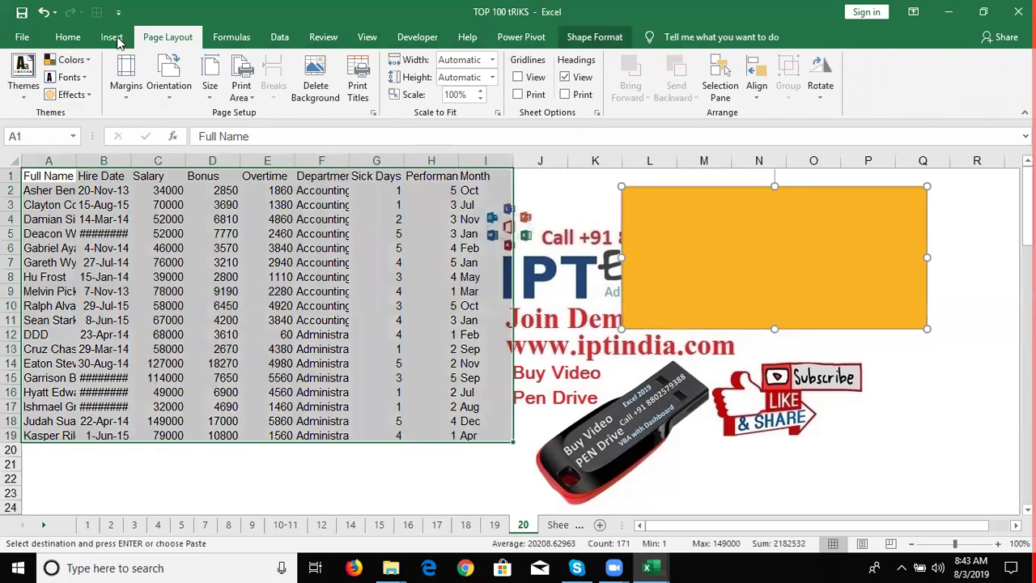
# Convert the employee range into an Excel table with headers using Ctrl+T
pyautogui.scroll(1, 113, 88)
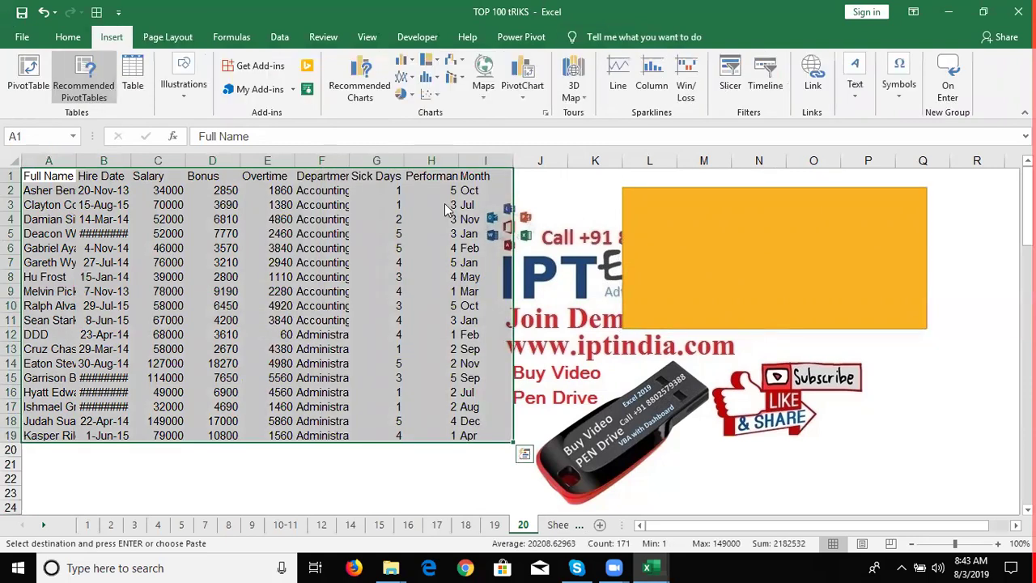
pyautogui.hotkey('ctrl', 't')
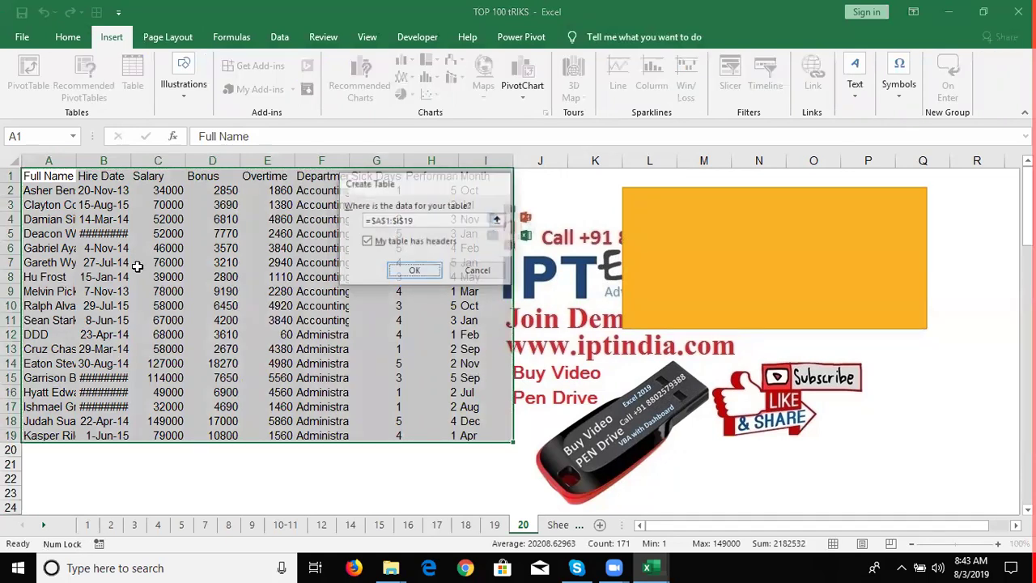
pyautogui.press('Return')
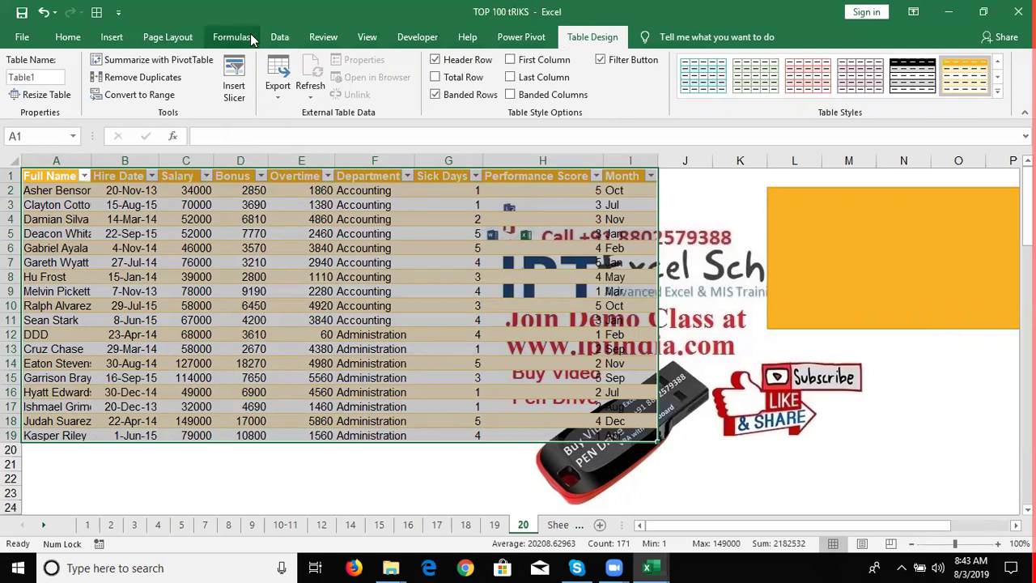
# Open the Page Layout Themes list to choose a red-toned theme
pyautogui.hotkey('alt', 'p')
pyautogui.click(23, 74)
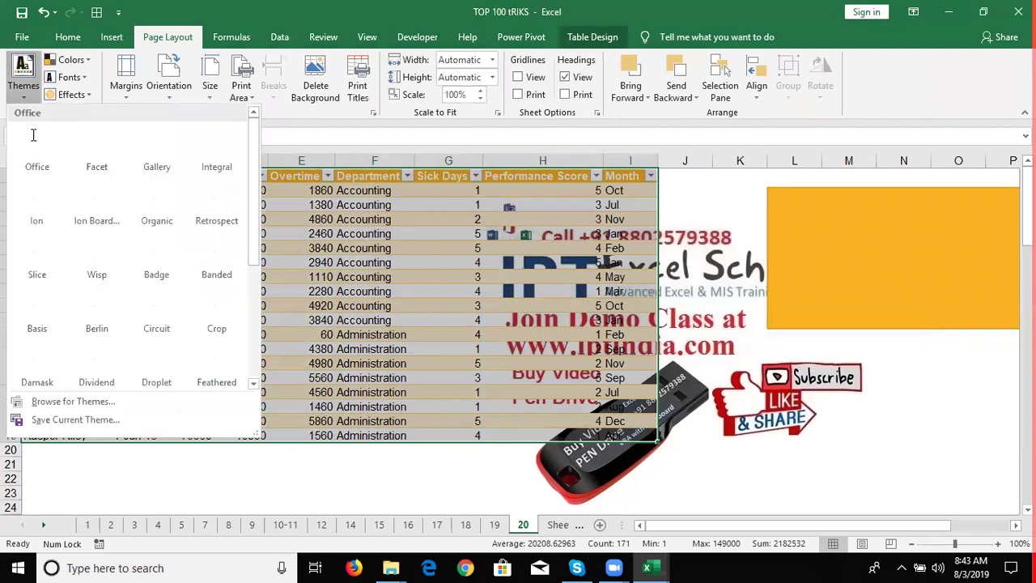
pyautogui.click(24, 95)
pyautogui.click(24, 97)
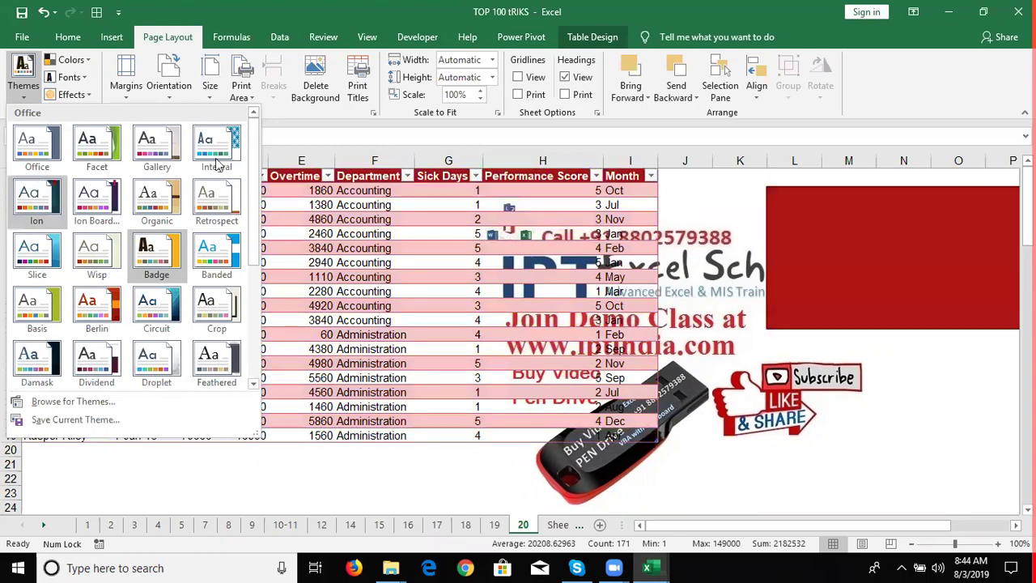
# Apply a red-toned theme to the sheet 20 table and rectangle, then save the workbook
pyautogui.click(343, 279)
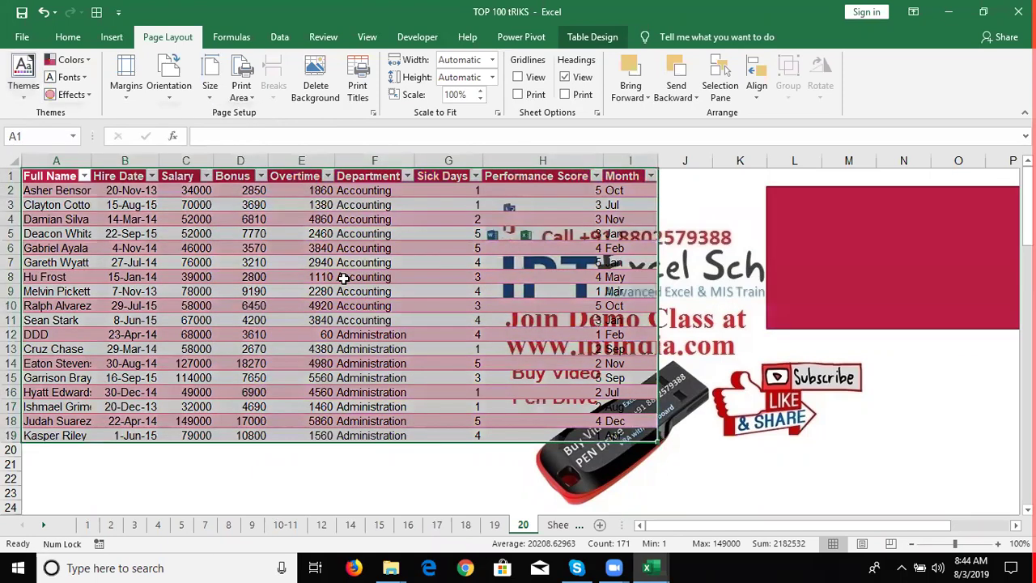
pyautogui.click(343, 278)
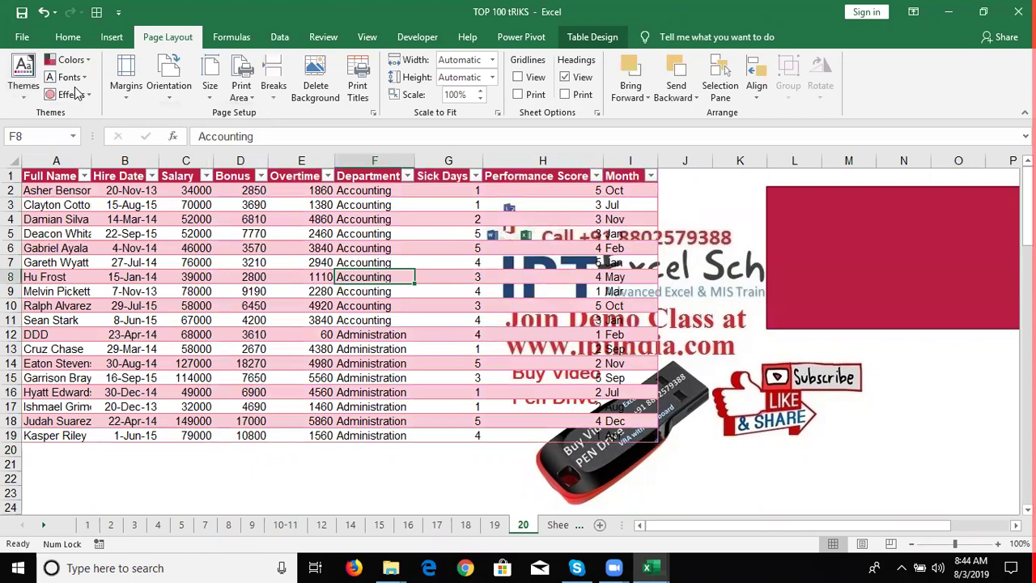
pyautogui.click(25, 13)
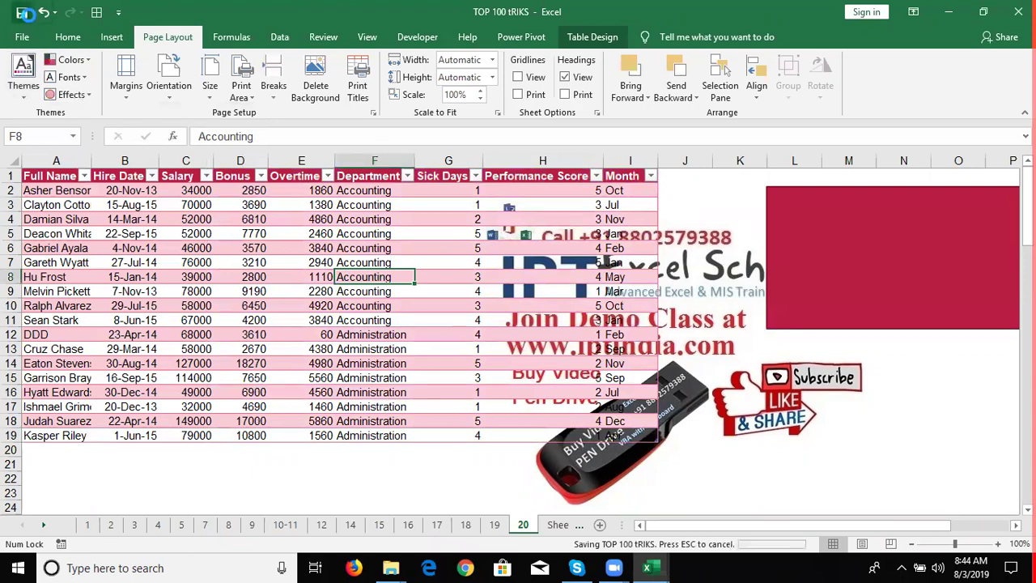